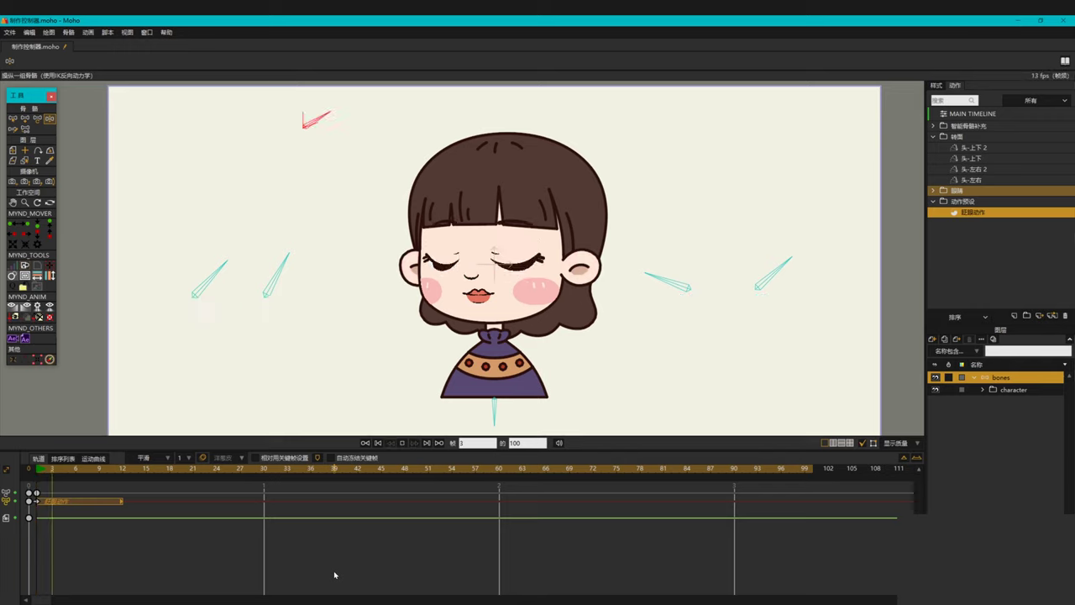
# - Play back the timeline to examine the blink action inserted at its start
pyautogui.press('space')
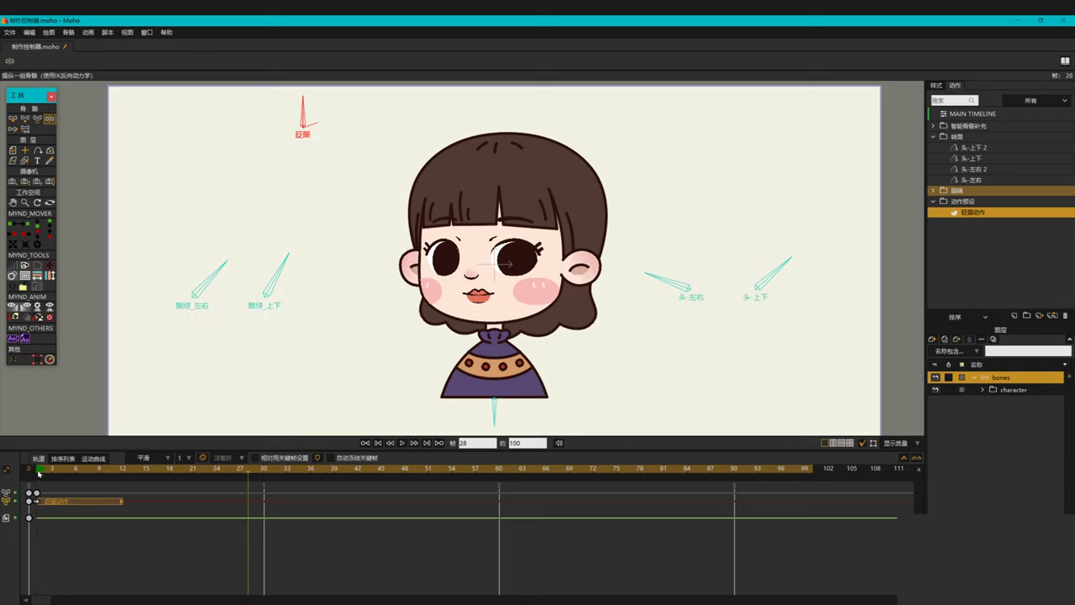
pyautogui.press('space')
pyautogui.press('space')
pyautogui.press('space')
pyautogui.press('space')
# - Undo the insertion of the 眨眼动作 blink action and return to frame 1
pyautogui.hotkey('ctrl', 'z')
pyautogui.click(38, 471)
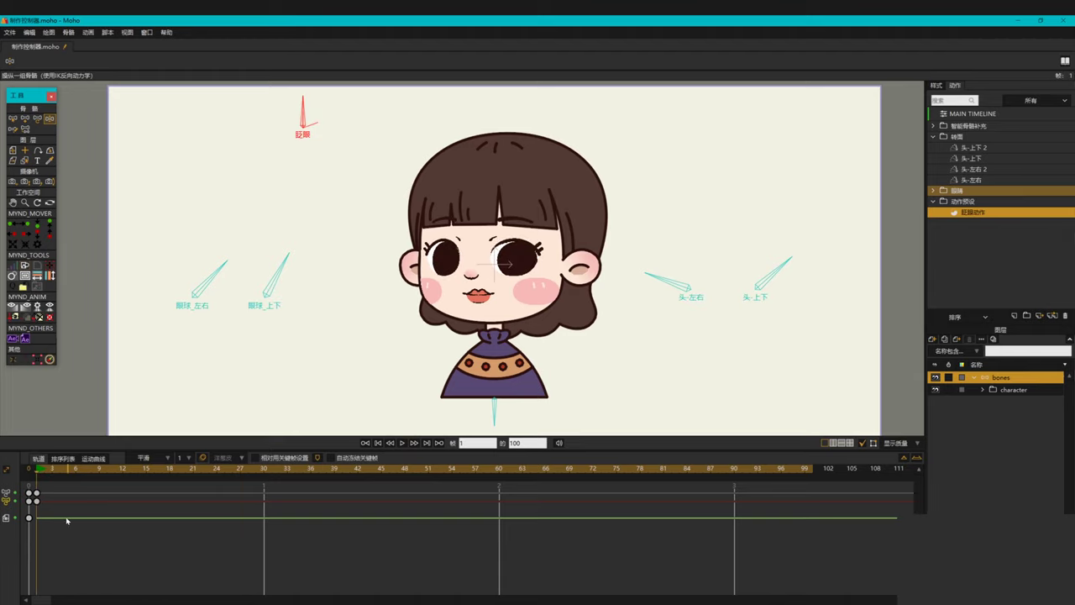
pyautogui.scroll(-1, 405, 278)
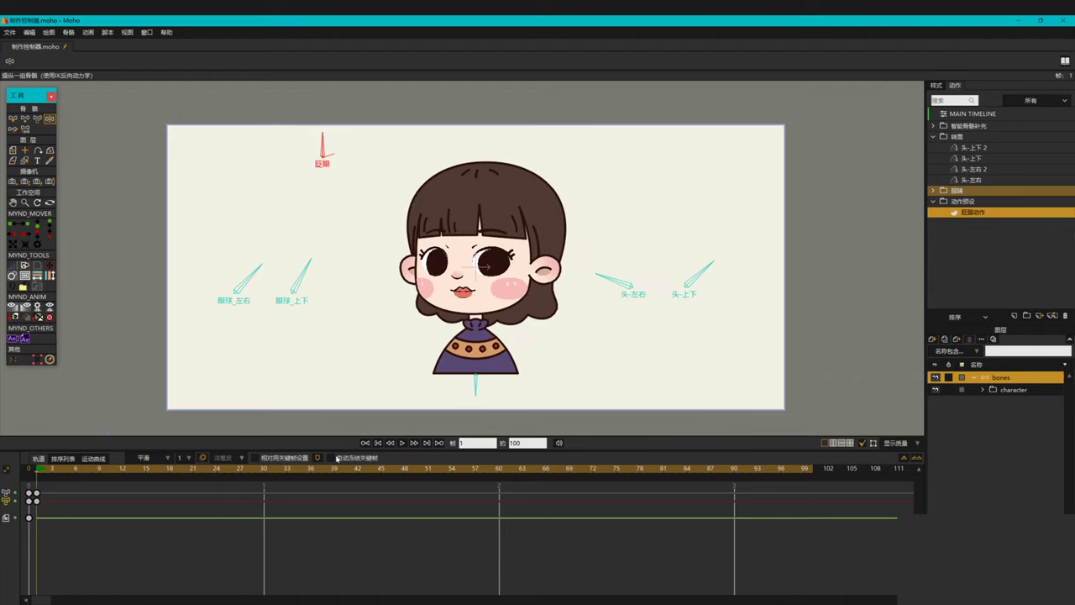
# - Enable auto-freeze keyframes, then at frame 1 swing the 眼球_左右 bone to the left and set 眼球_上下 upright
pyautogui.click(611, 286)
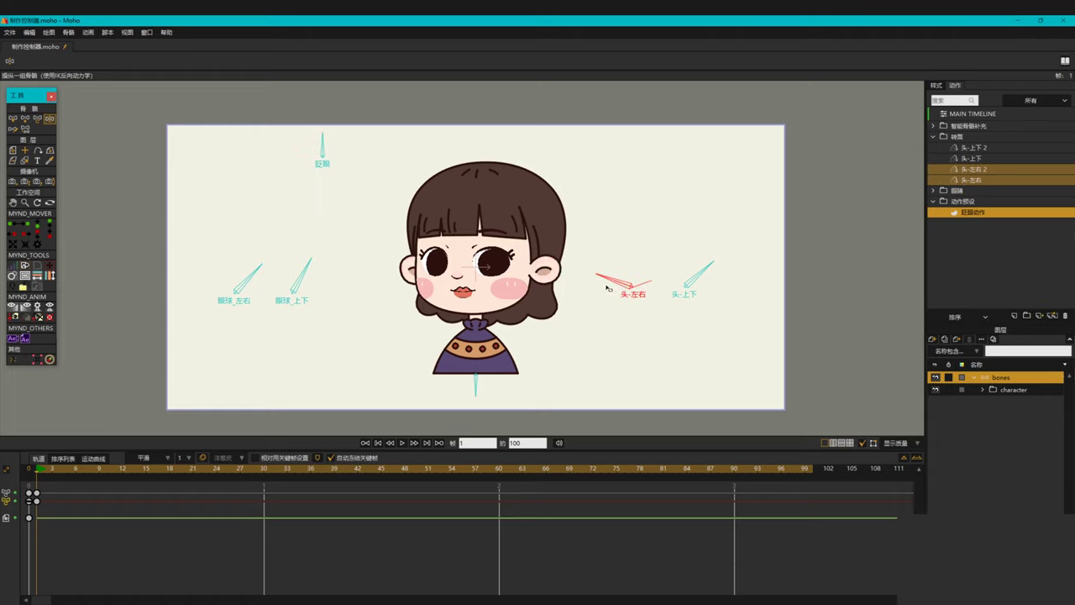
pyautogui.moveTo(251, 267); pyautogui.dragTo(202, 268)
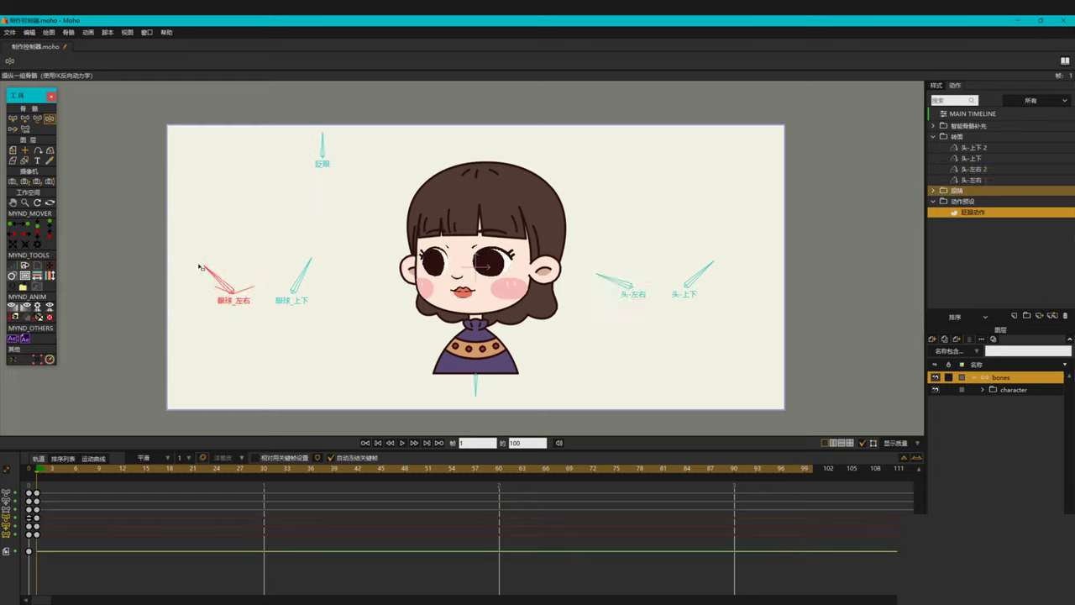
pyautogui.moveTo(308, 260); pyautogui.dragTo(300, 260)
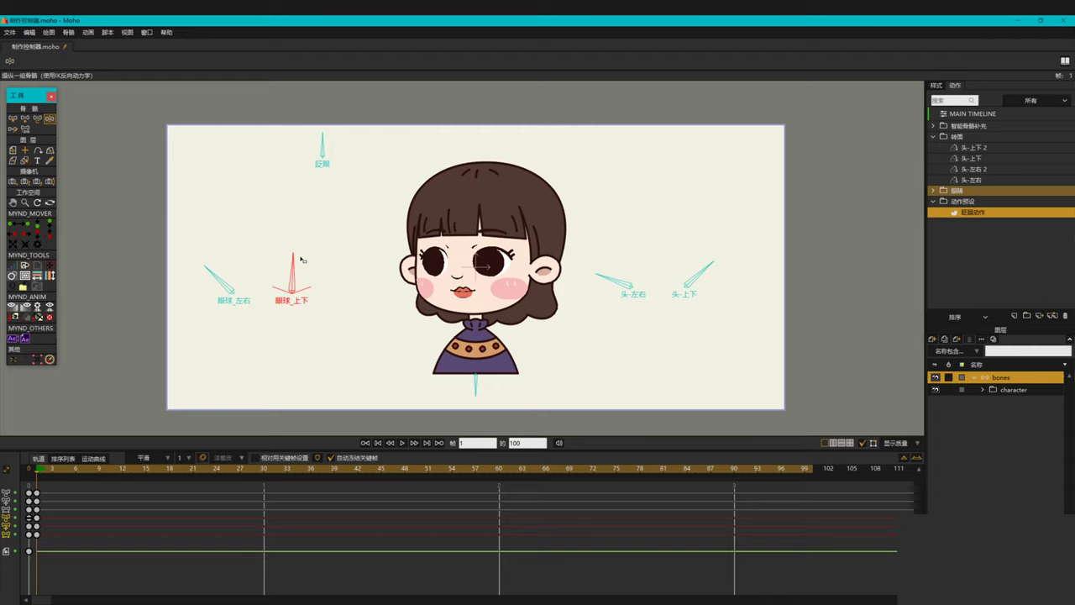
# - Reset the 头-上下 bone's angle at frame 1 and rotate the bone slightly to the left of vertical
pyautogui.click(710, 264)
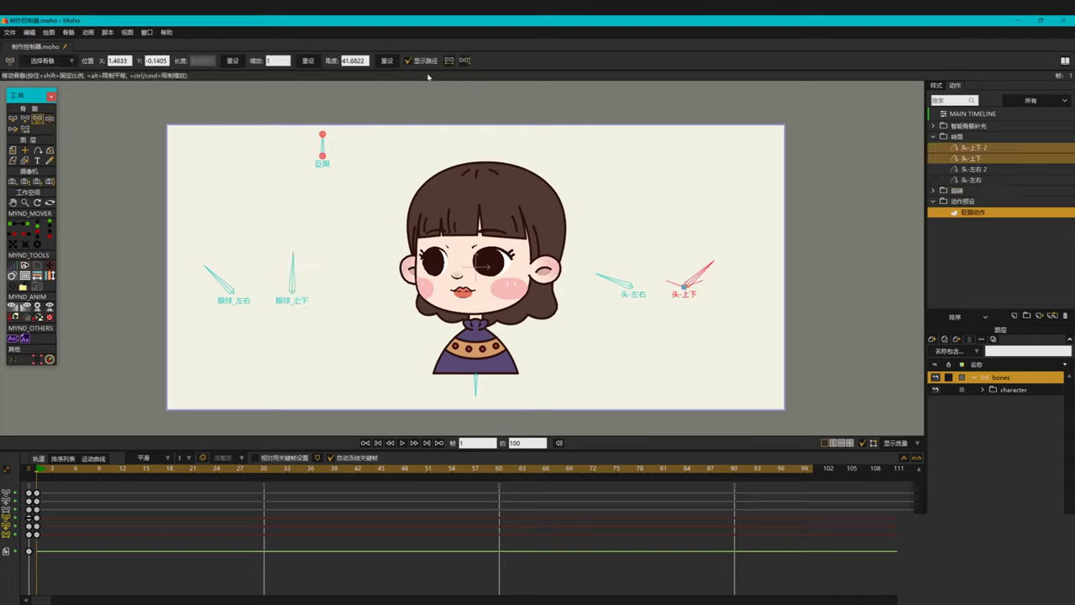
pyautogui.click(387, 61)
pyautogui.press('z')
pyautogui.press('Return')
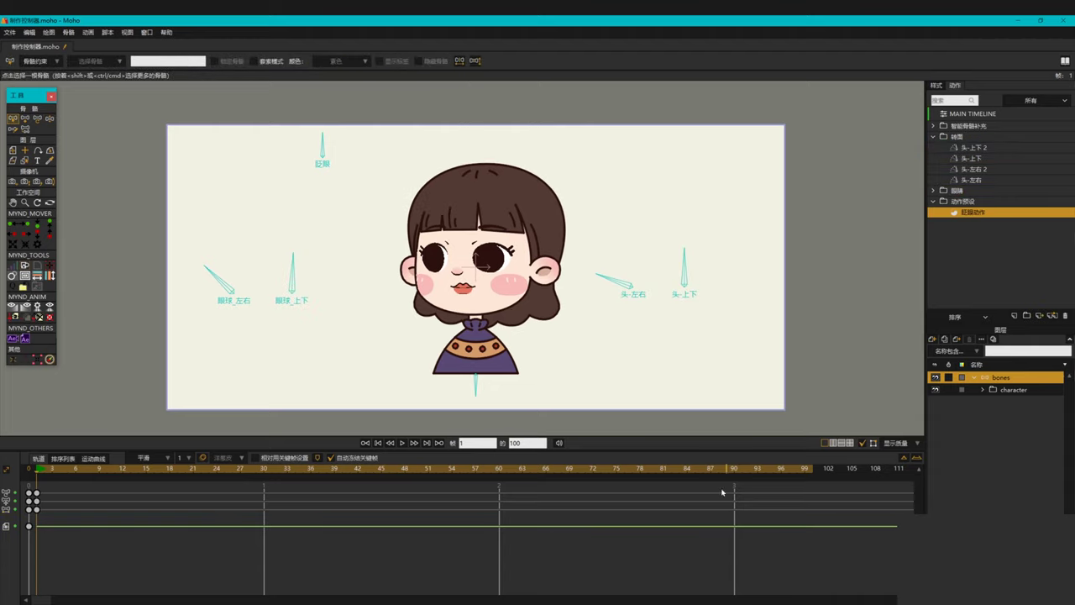
pyautogui.press('z')
pyautogui.click(686, 259)
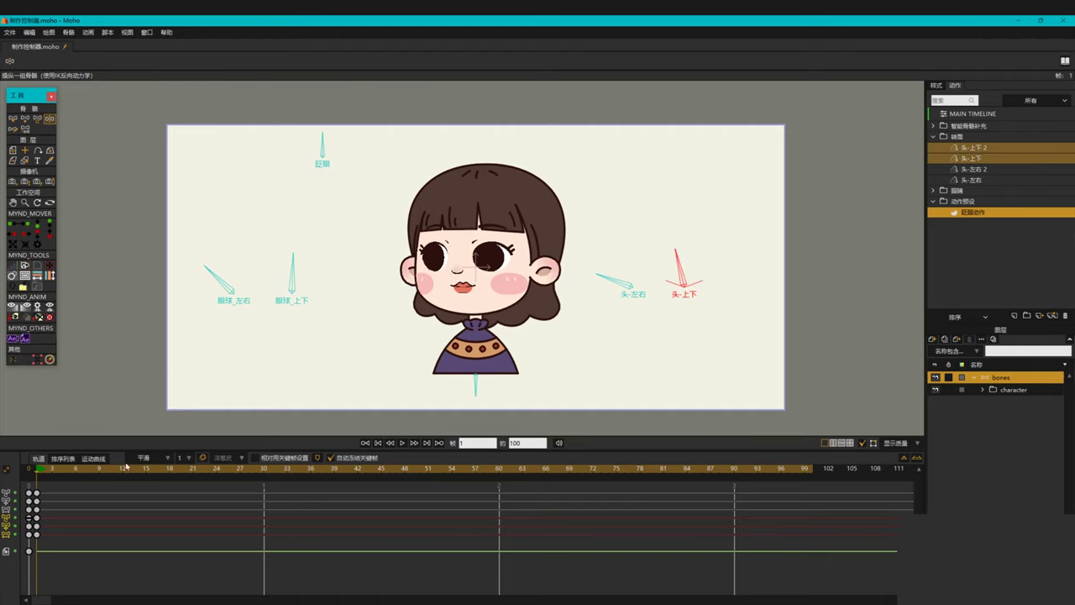
# - At frame 18, rotate the 头-左右 and 眼球_左右 bones to the right so head and eyes turn to the opposite side
pyautogui.click(170, 469)
pyautogui.moveTo(614, 280)
pyautogui.mouseDown()
pyautogui.moveTo(639, 248)
pyautogui.moveTo(616, 282)
pyautogui.mouseUp()
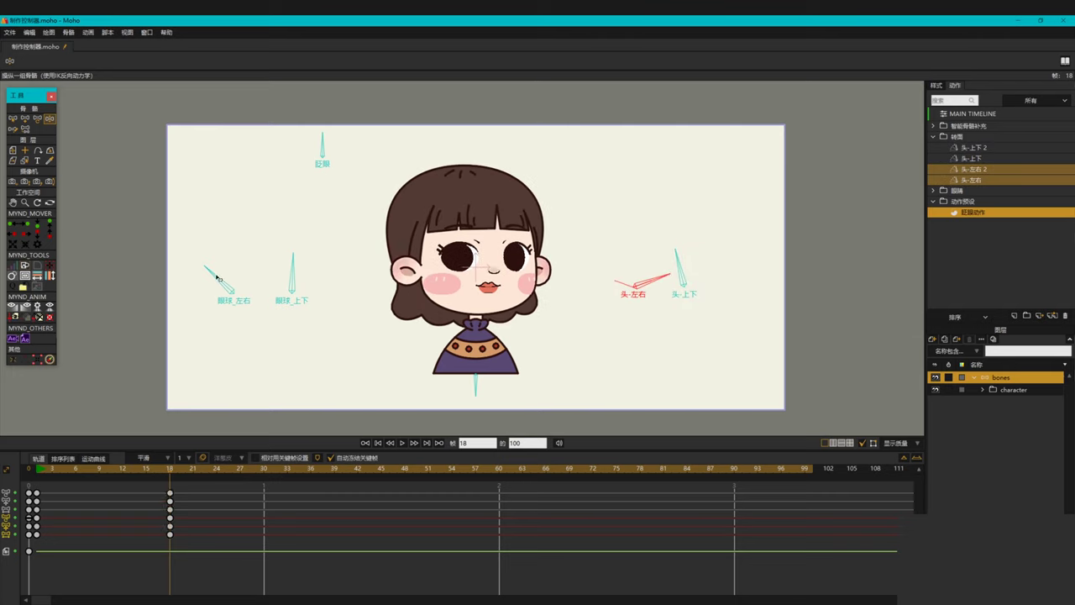
pyautogui.moveTo(216, 277); pyautogui.dragTo(285, 271)
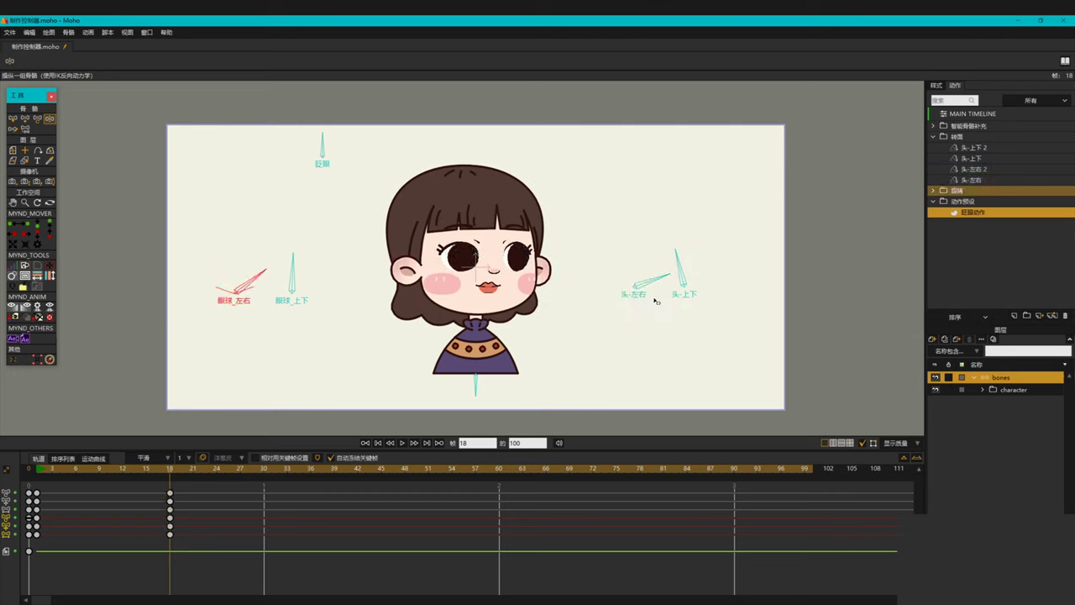
pyautogui.click(662, 279)
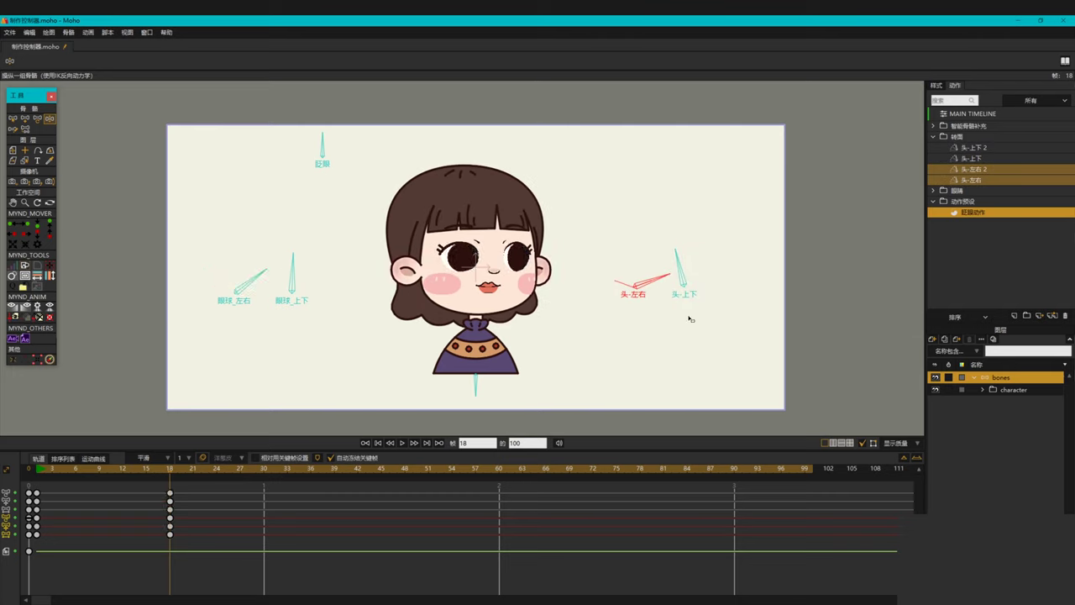
# - Play the head turn from frame 1 to review its motion
pyautogui.click(39, 469)
pyautogui.press('space')
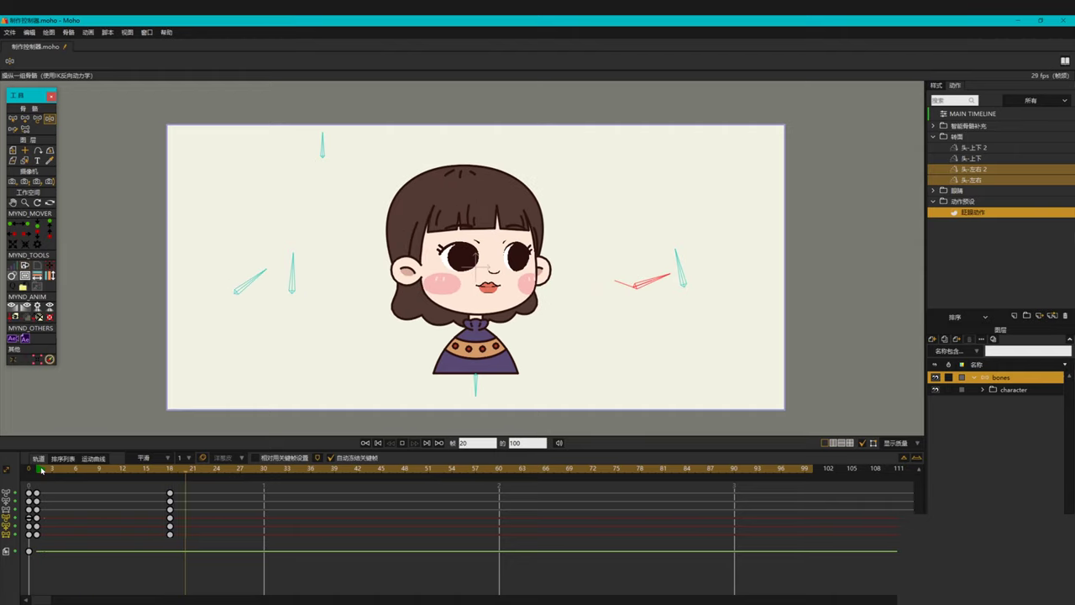
pyautogui.press('space')
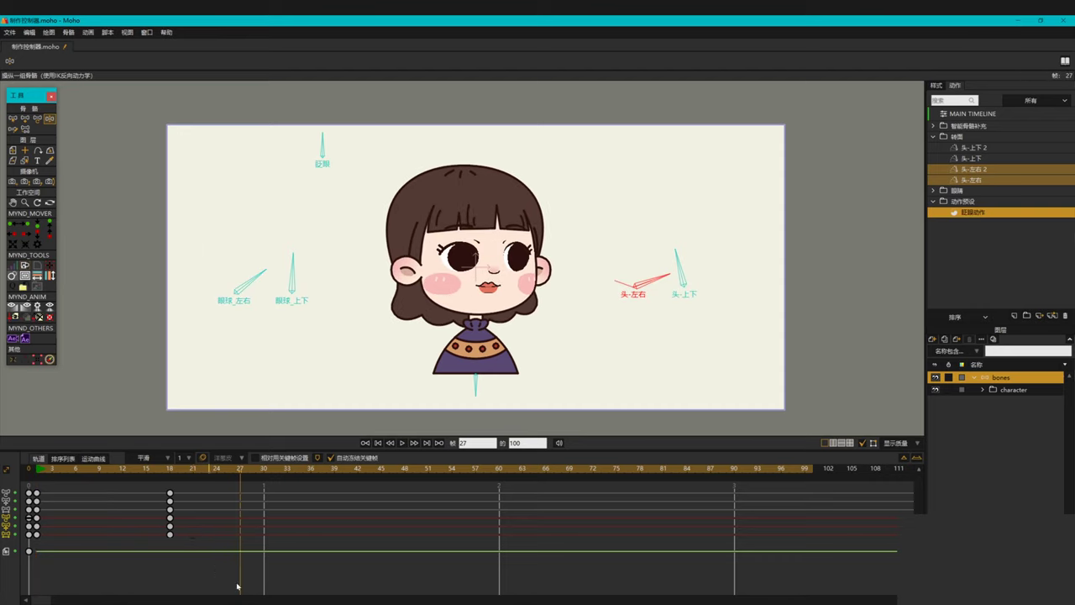
# - Set all keyframes at frames 1 and 18 to Bezier interpolation
pyautogui.moveTo(263, 573); pyautogui.dragTo(58, 489)
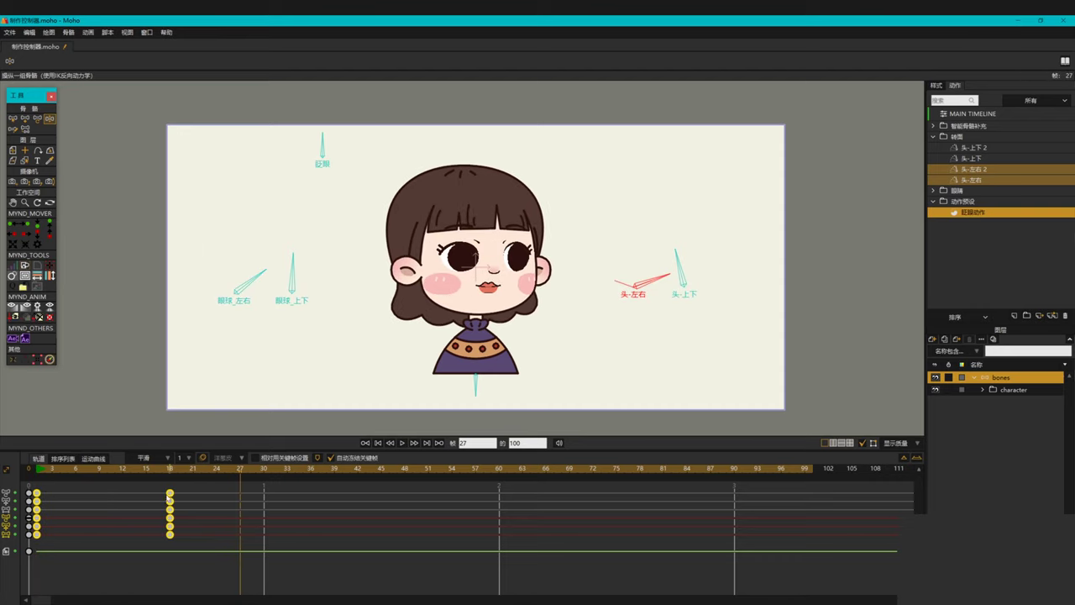
pyautogui.rightClick(169, 496)
pyautogui.click(179, 487)
# - Flatten and lengthen both Bezier handles of the 头-左右 motion curve for a stronger ease, and preview the turn
pyautogui.click(95, 459)
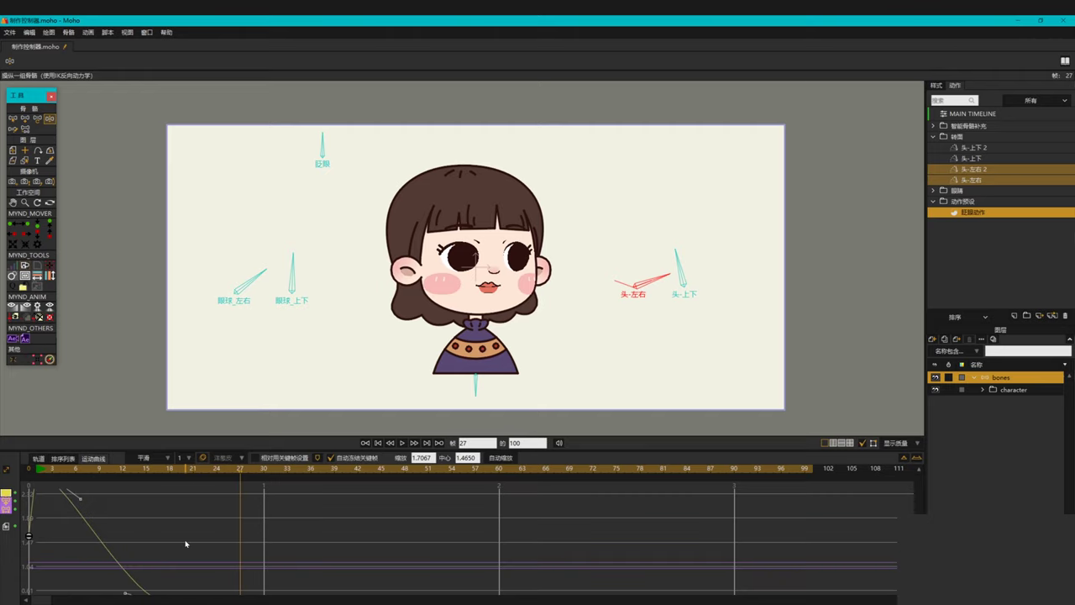
pyautogui.scroll(-4, 186, 542)
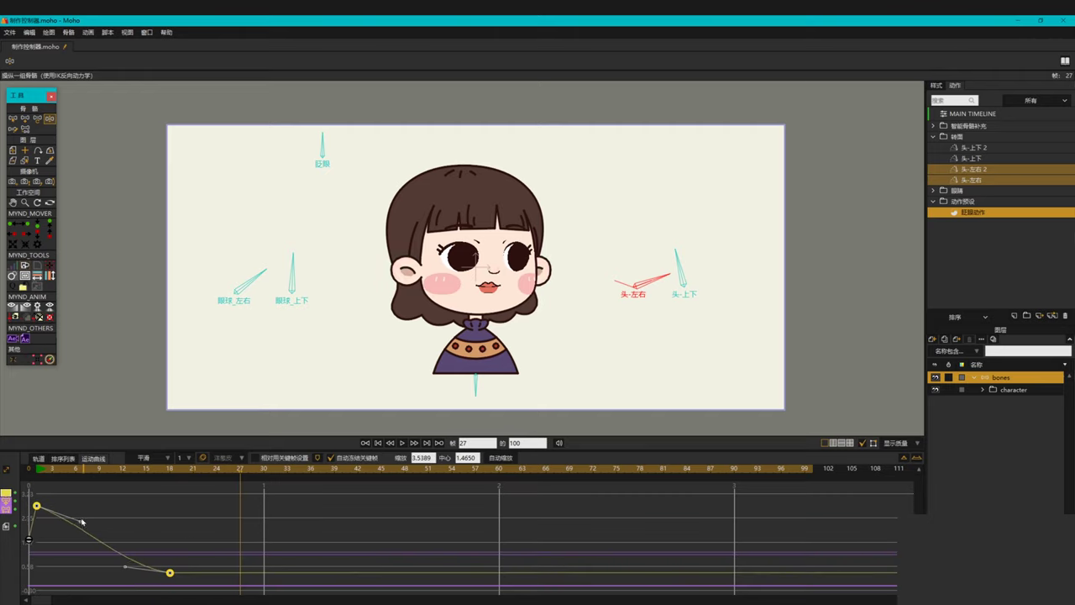
pyautogui.moveTo(81, 522); pyautogui.dragTo(84, 511)
pyautogui.moveTo(124, 570); pyautogui.dragTo(96, 573)
pyautogui.moveTo(85, 511); pyautogui.dragTo(131, 508)
pyautogui.click(38, 473)
pyautogui.press('space')
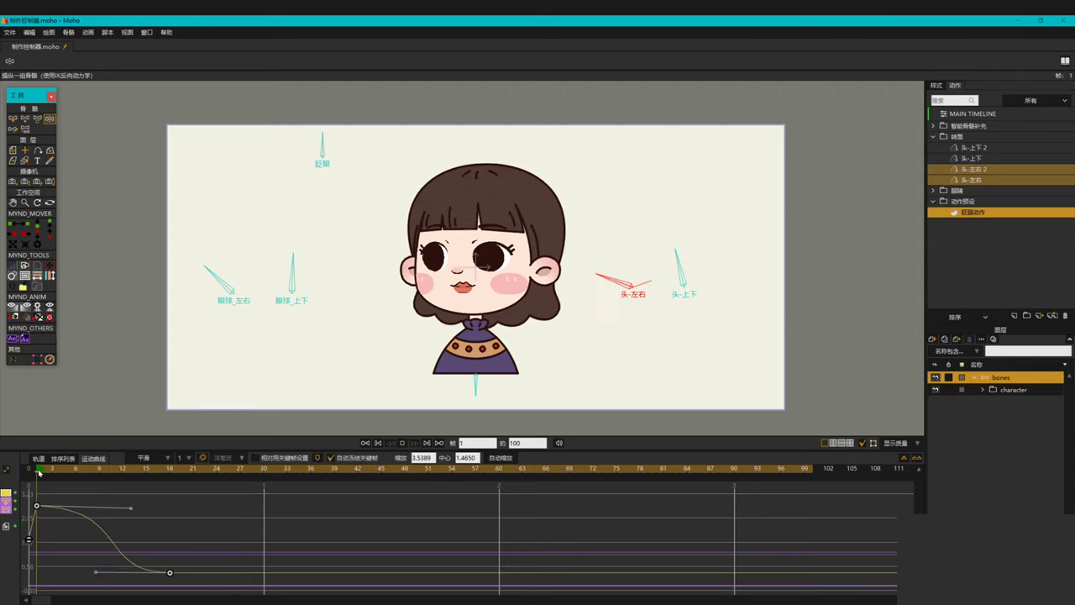
pyautogui.press('space')
pyautogui.click(39, 473)
# - Shorten the frame 1 handle of the 头-左右 curve to about frame 10 and preview the turn
pyautogui.moveTo(131, 508); pyautogui.dragTo(105, 507)
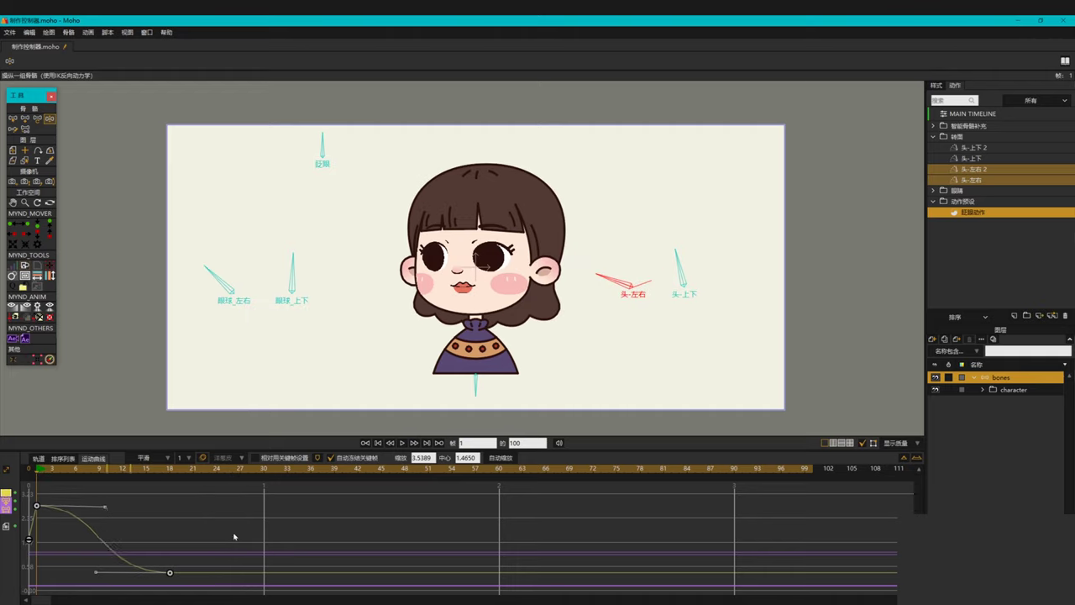
pyautogui.press('space')
pyautogui.press('space')
pyautogui.click(38, 472)
pyautogui.press('space')
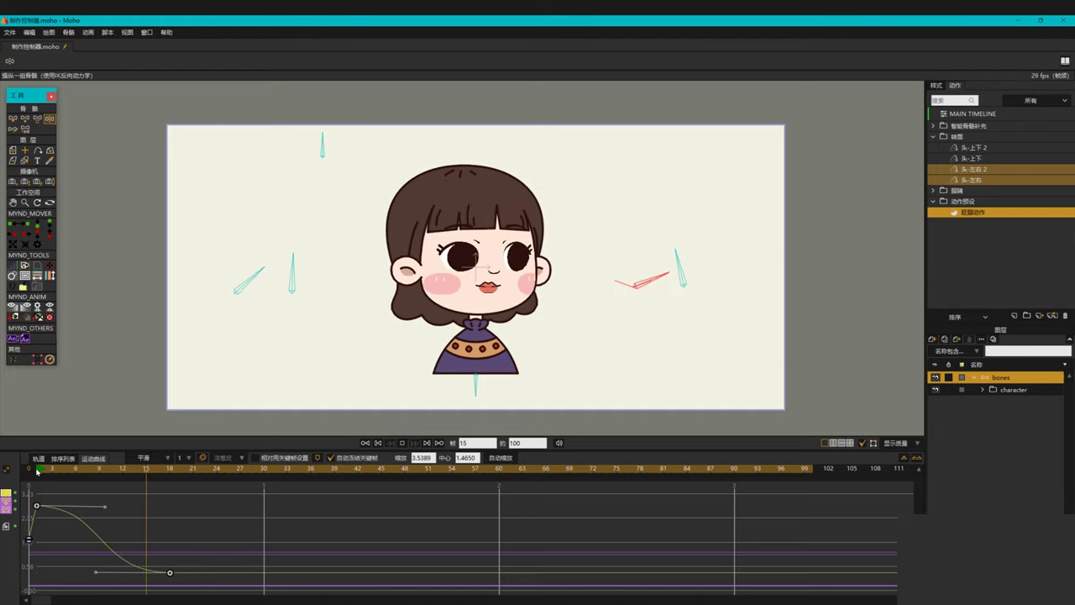
pyautogui.press('space')
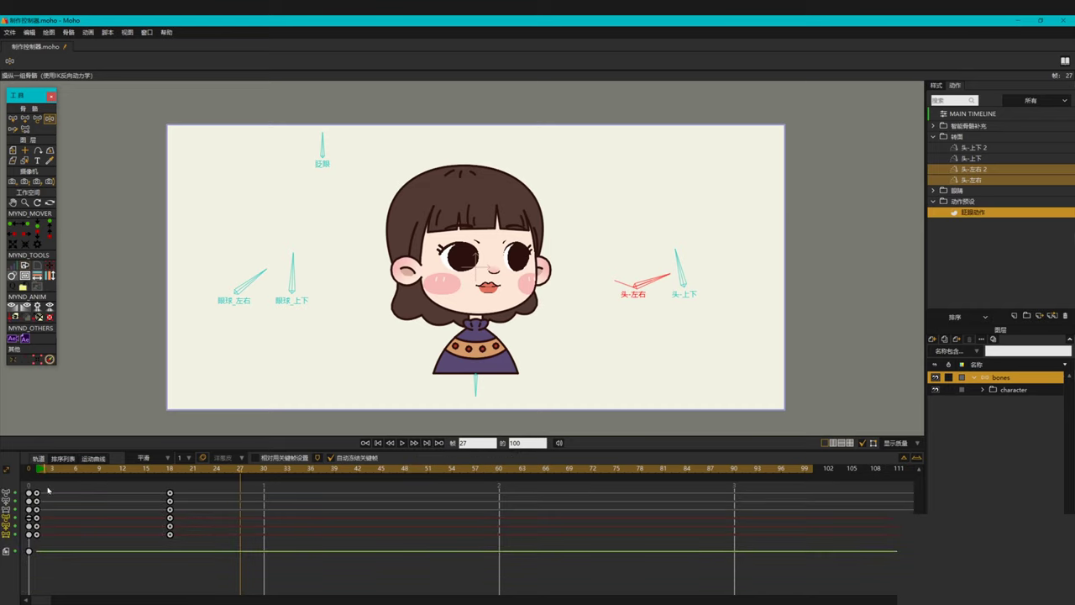
# - Return to the keyframe tracks and replay the eased head turn from frame 1
pyautogui.click(39, 474)
pyautogui.press('space')
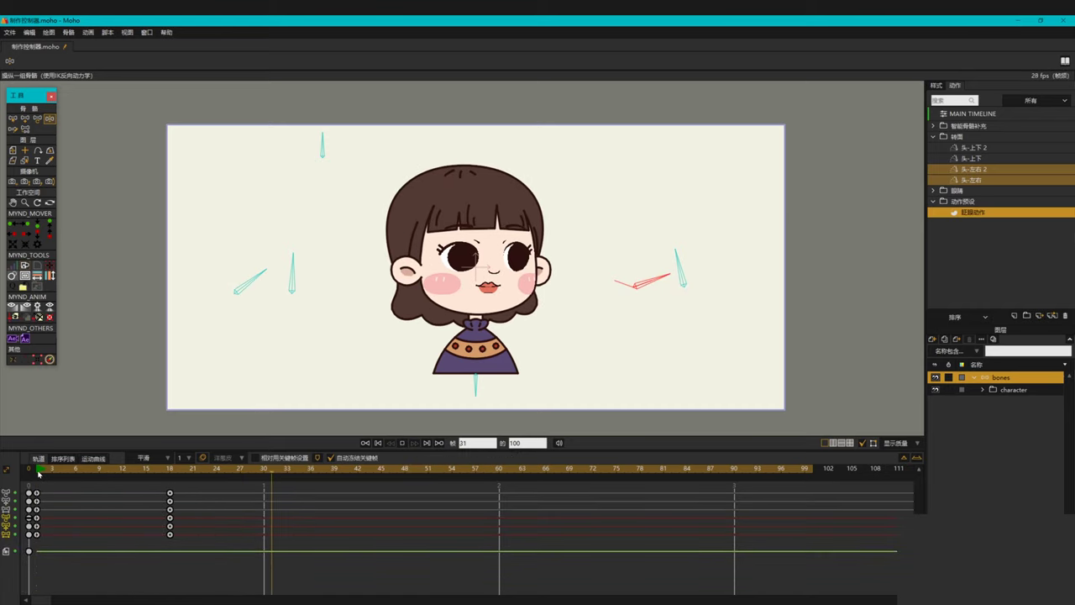
pyautogui.press('space')
pyautogui.click(37, 474)
pyautogui.press('space')
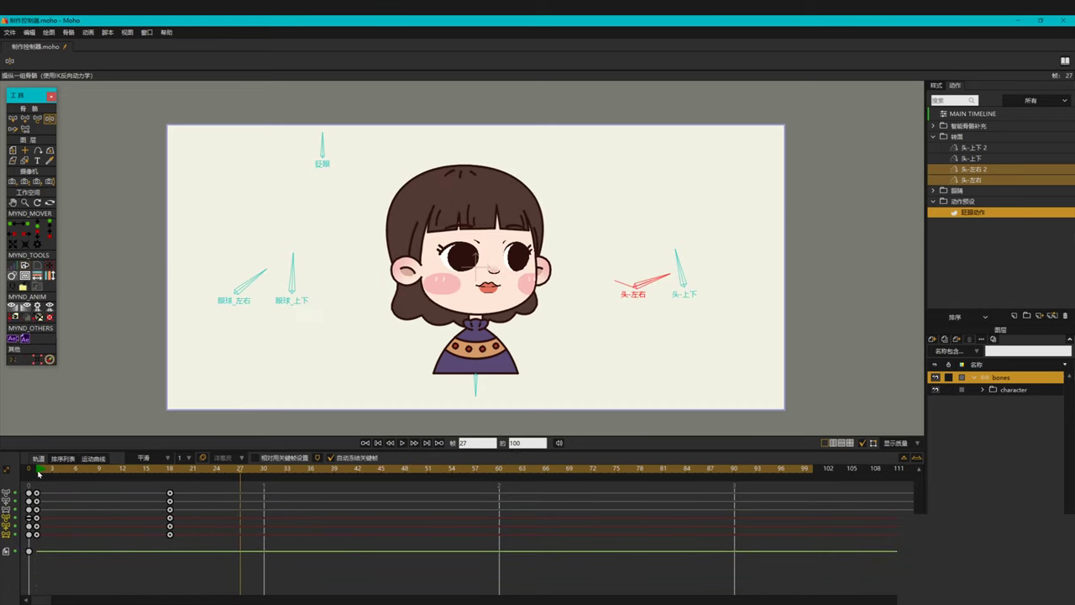
# - Insert the 眨眼动作 blink action as a reference at frame 4 and preview it together with the head turn
pyautogui.moveTo(38, 474); pyautogui.dragTo(61, 476)
pyautogui.rightClick(956, 219)
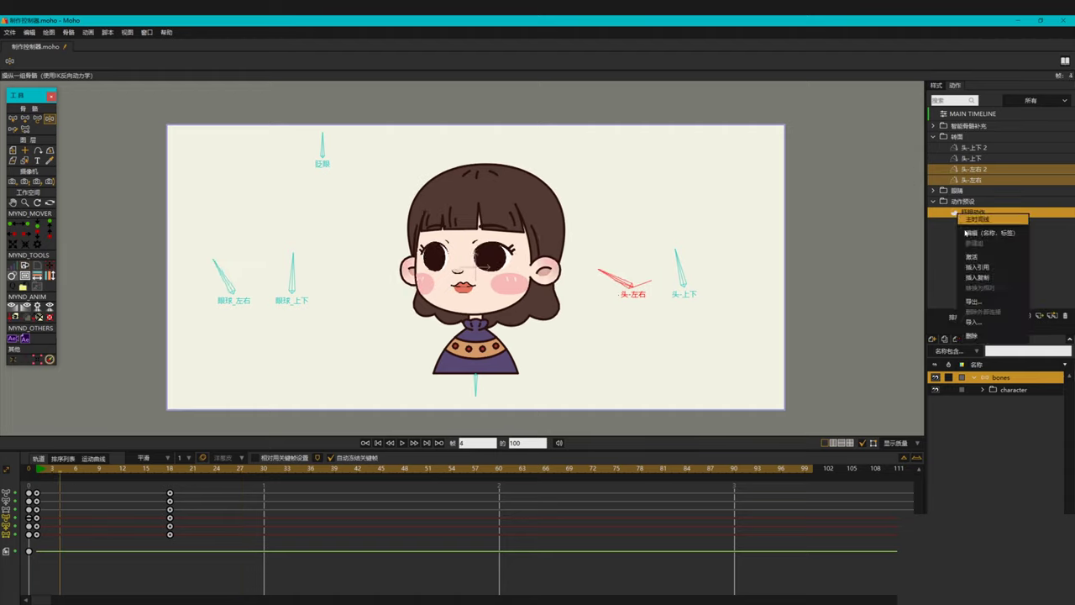
pyautogui.click(983, 268)
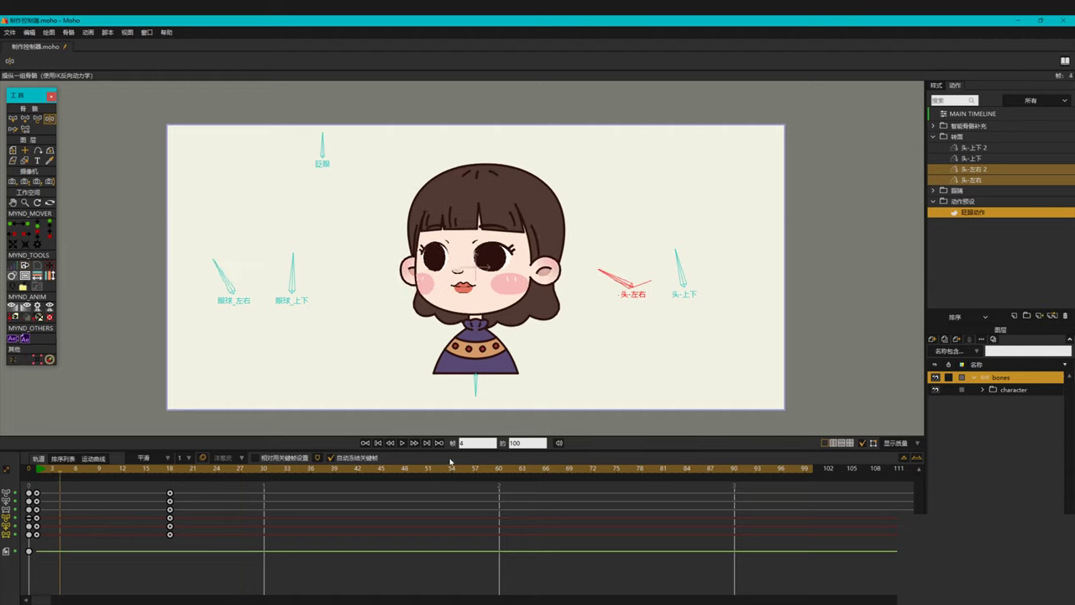
pyautogui.click(38, 471)
pyautogui.press('space')
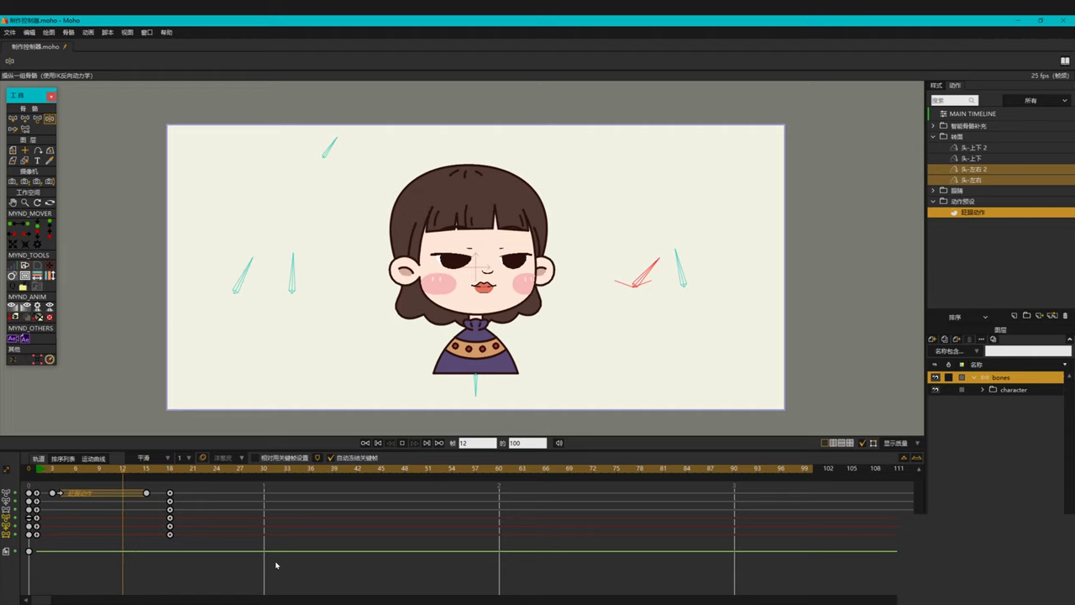
pyautogui.press('space')
# - Delete the extra keyframe at frame 15 at the end of the blink clip and replay from frame 1
pyautogui.click(146, 494)
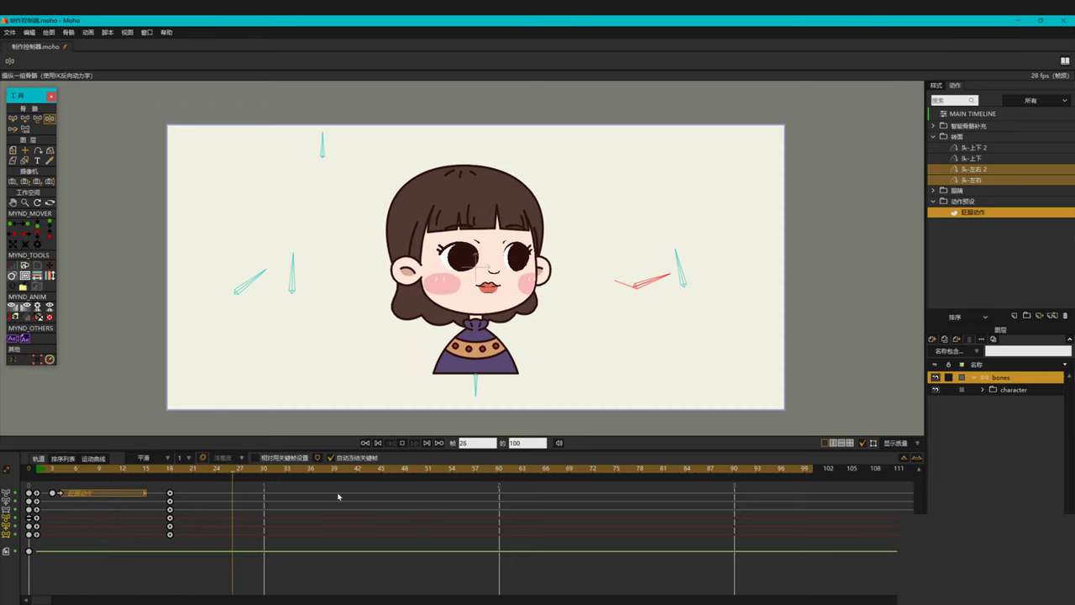
pyautogui.click(37, 473)
pyautogui.press('space')
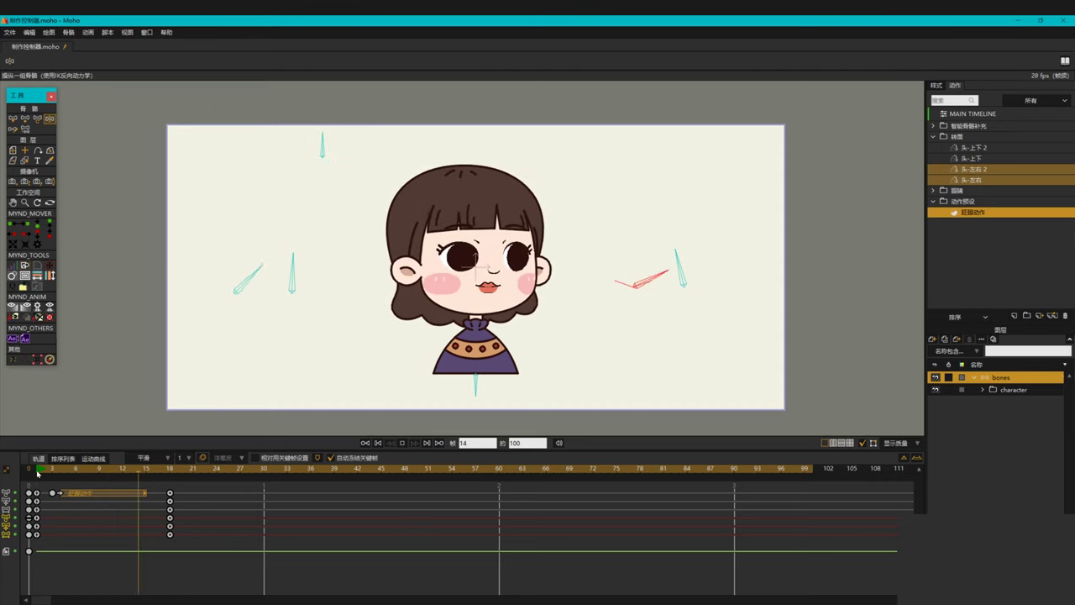
pyautogui.press('space')
pyautogui.click(38, 473)
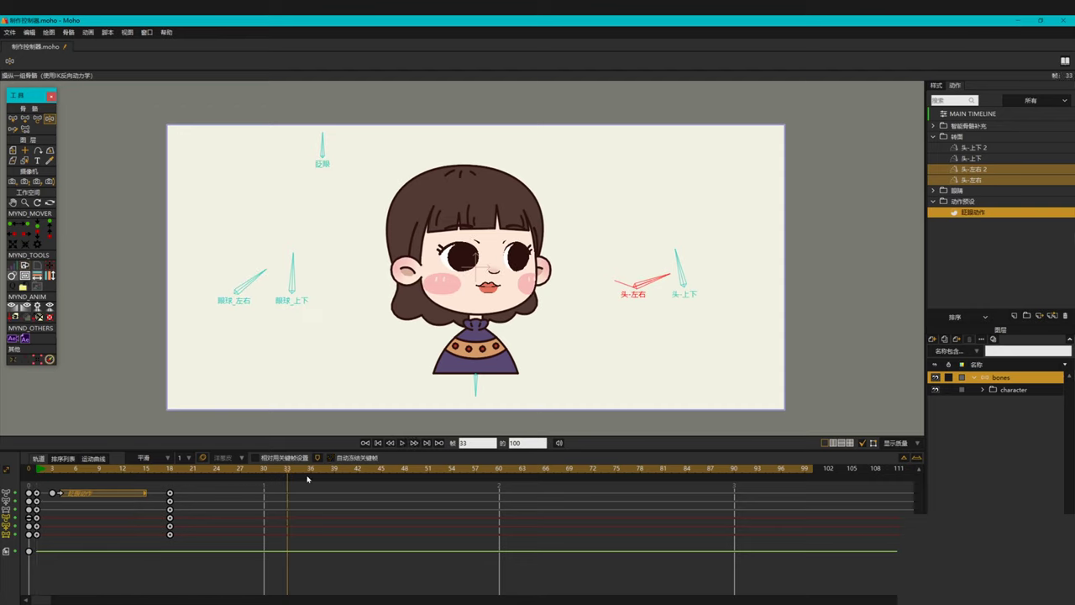
# - Disable auto-freeze keyframes and, at frame 9, rotate the 头-上下 bone to the right to dip the head mid-turn
pyautogui.click(92, 472)
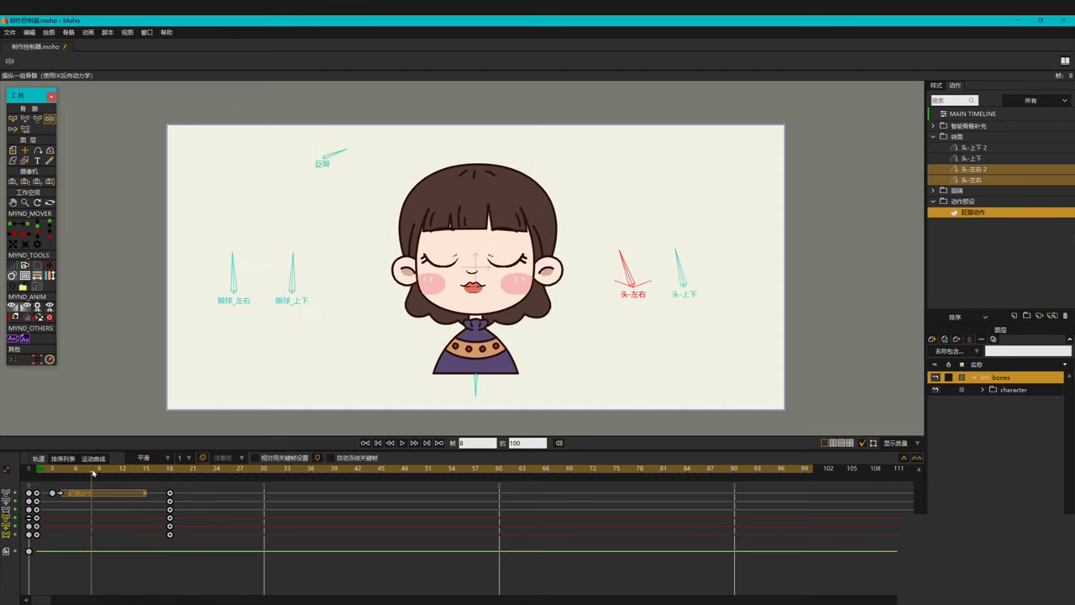
pyautogui.moveTo(92, 472)
pyautogui.mouseDown()
pyautogui.moveTo(77, 472)
pyautogui.moveTo(99, 474)
pyautogui.mouseUp()
pyautogui.moveTo(684, 255); pyautogui.dragTo(702, 255)
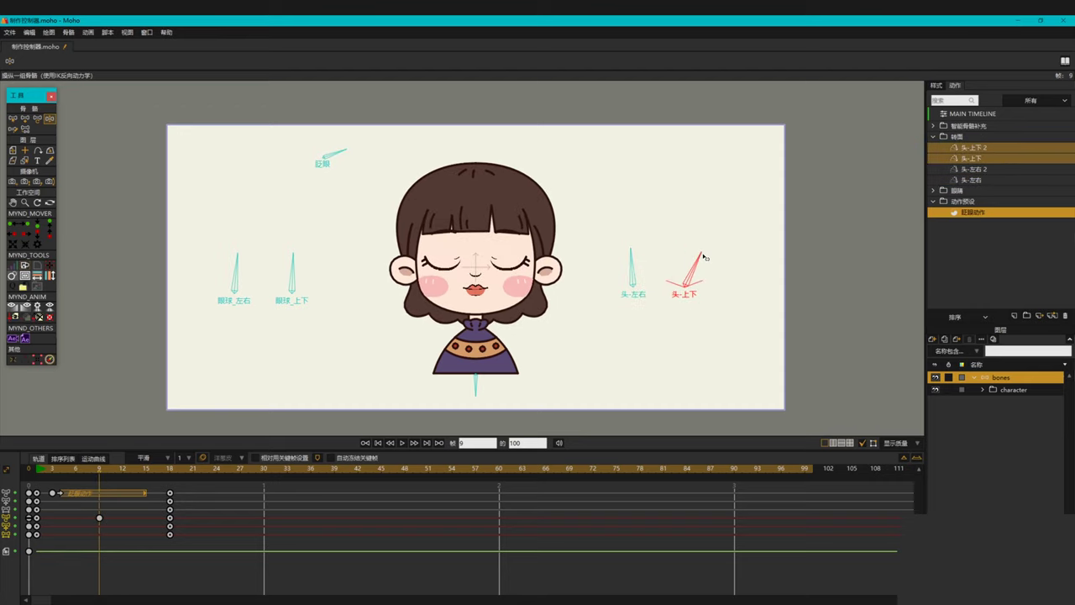
# - Set the selected frame 9 keyframes to Bezier interpolation
pyautogui.moveTo(123, 487); pyautogui.dragTo(94, 531)
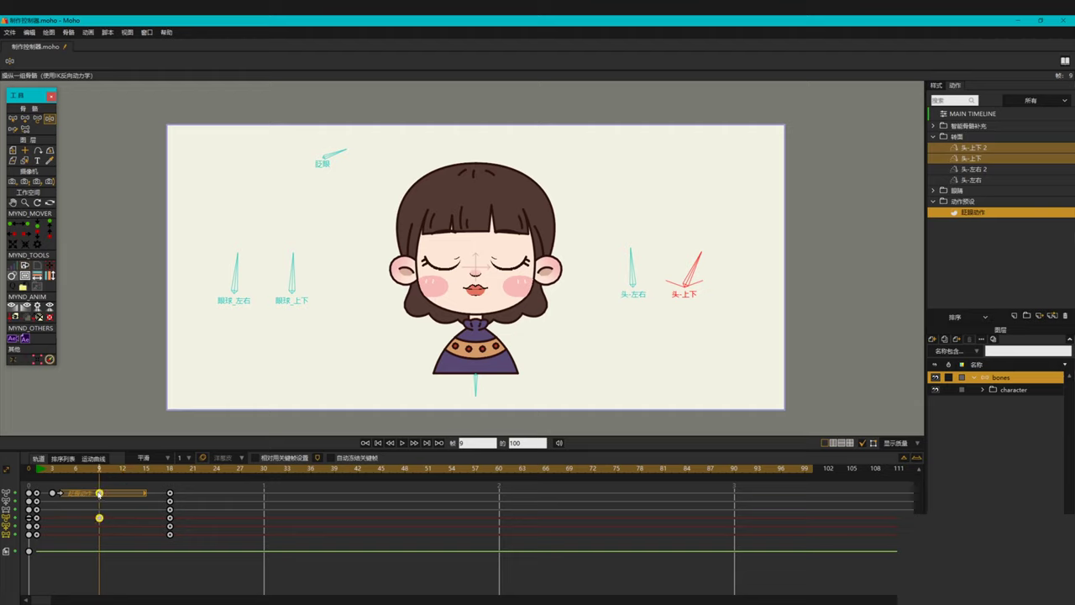
pyautogui.rightClick(101, 518)
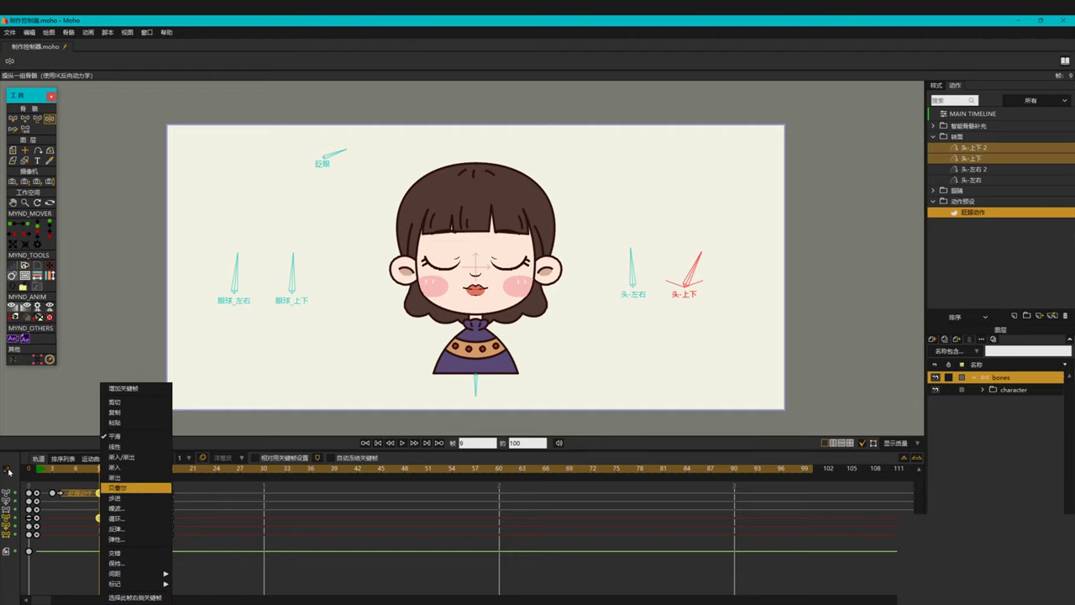
pyautogui.click(118, 488)
# - Ease the 头-上下 bone's motion curve in the graph by adjusting the Bezier handles at frames 1, 9 and 18
pyautogui.click(93, 459)
pyautogui.click(114, 552)
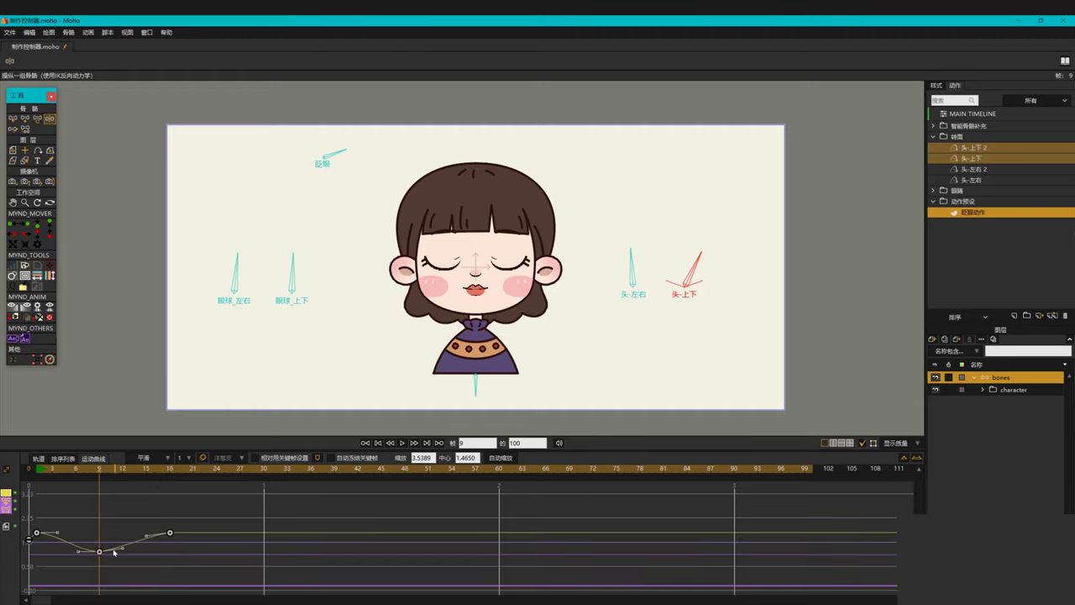
pyautogui.moveTo(124, 551); pyautogui.dragTo(66, 563)
pyautogui.moveTo(57, 524); pyautogui.dragTo(48, 525)
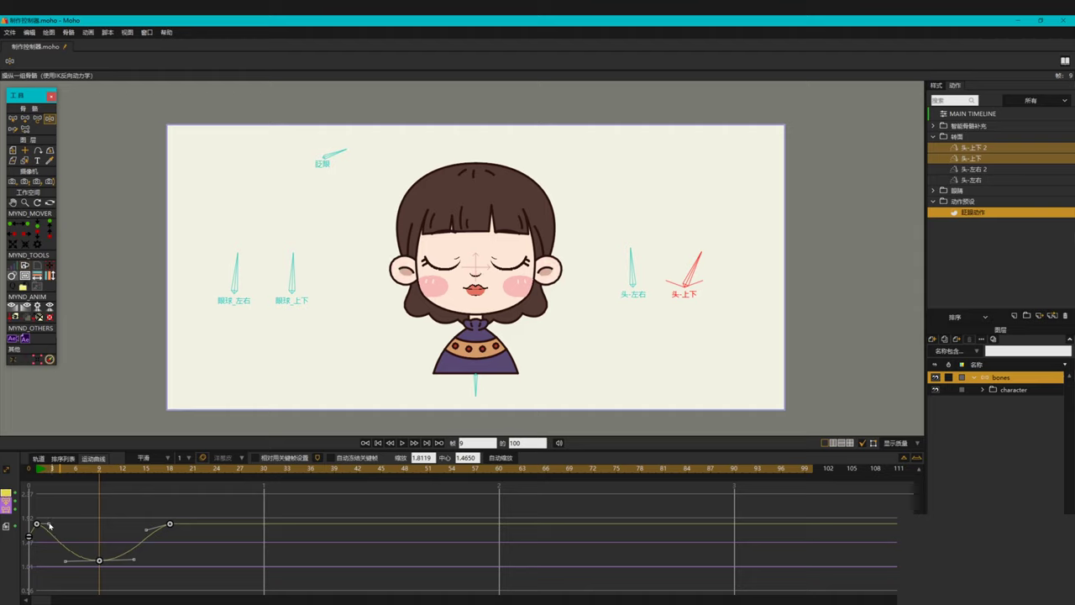
pyautogui.moveTo(147, 531); pyautogui.dragTo(153, 526)
# - Replay the head turn, blink and dip from frame 1 several times, returning to the keyframe channel view
pyautogui.press('space')
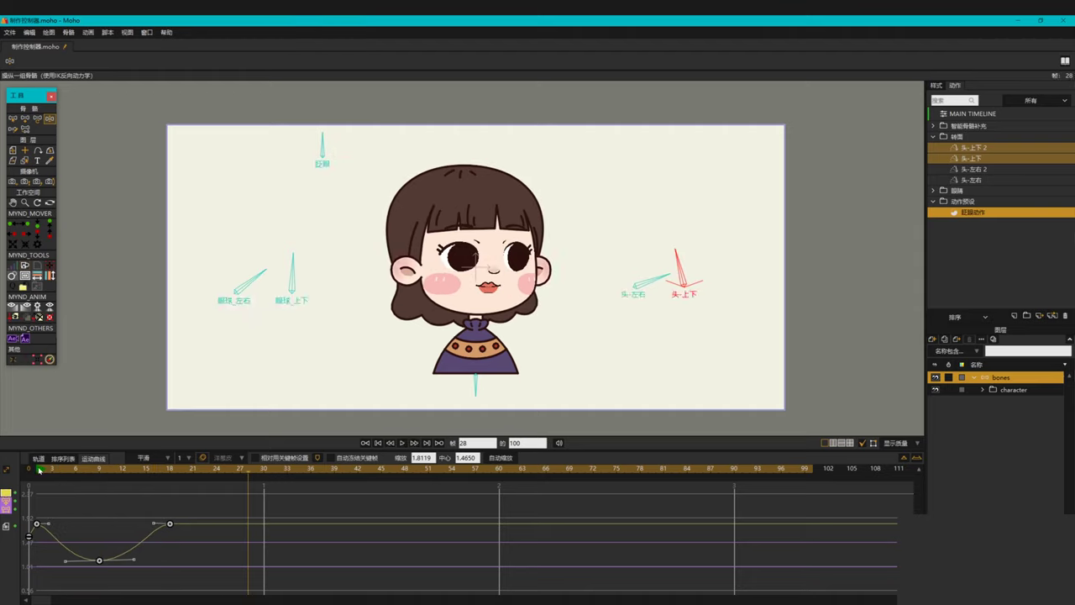
pyautogui.press('space')
pyautogui.click(39, 470)
pyautogui.press('space')
pyautogui.press('space')
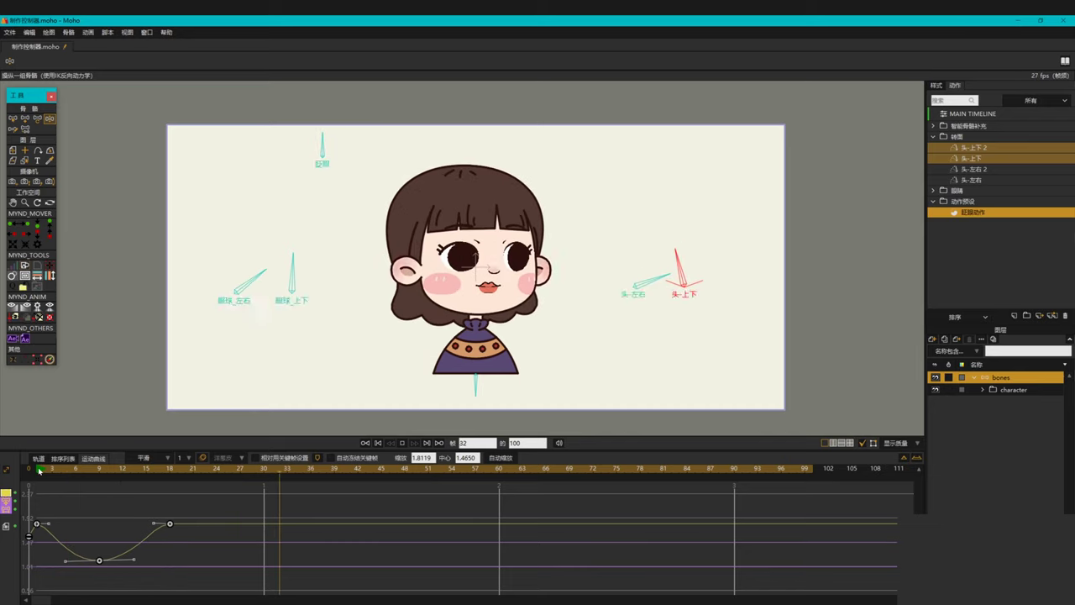
pyautogui.click(39, 469)
pyautogui.click(38, 459)
pyautogui.press('space')
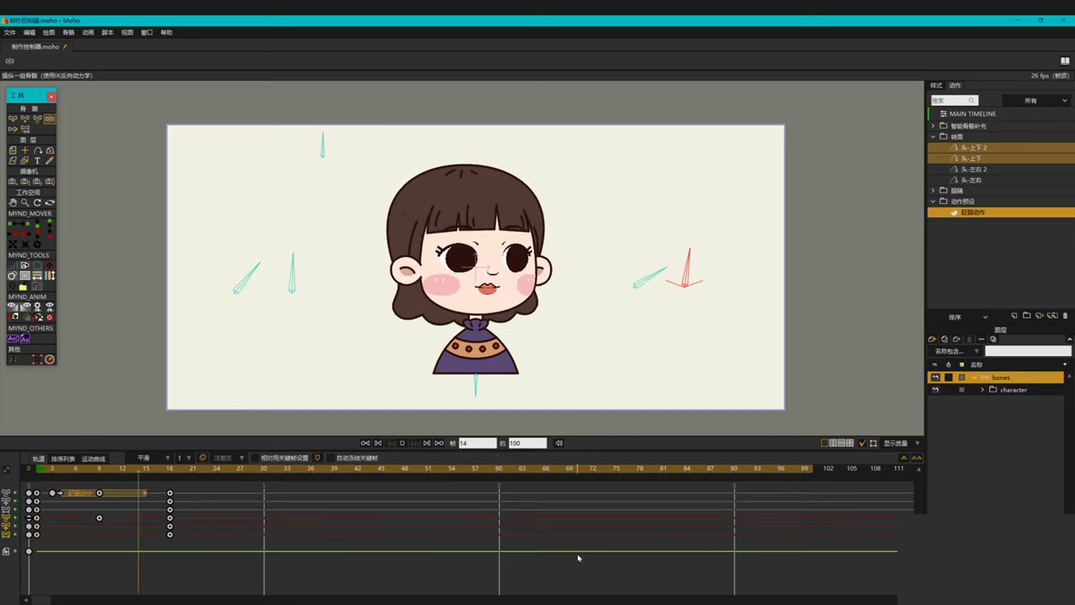
pyautogui.click(38, 471)
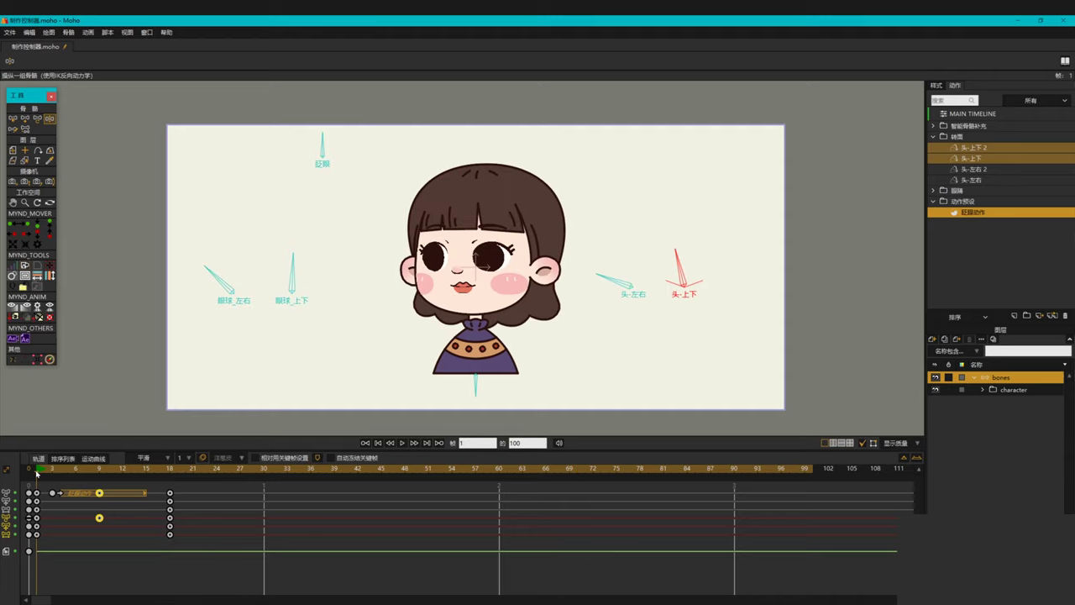
pyautogui.press('space')
pyautogui.press('space')
pyautogui.click(37, 472)
pyautogui.press('space')
pyautogui.press('space')
pyautogui.click(37, 472)
pyautogui.press('space')
pyautogui.press('space')
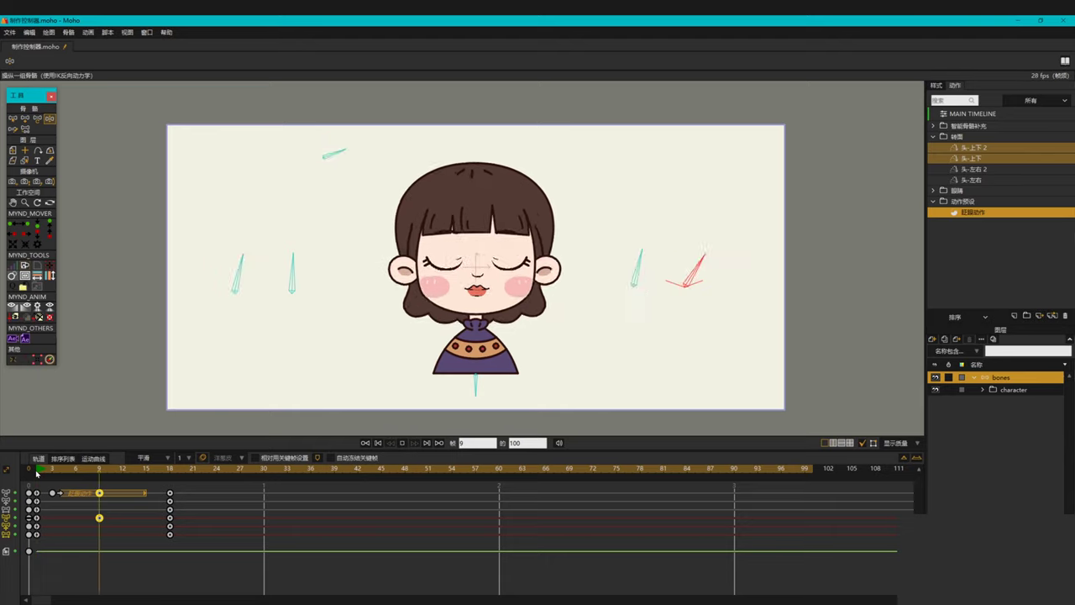
pyautogui.click(36, 472)
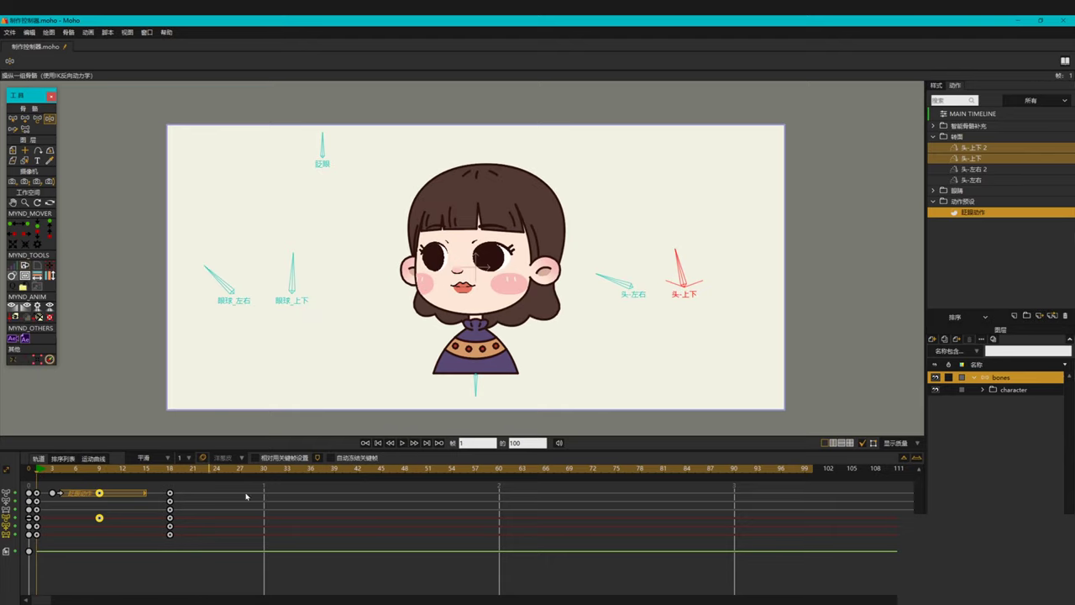
# - Select the 头-左右 and 头-上下 bones and scrub from frame 1 to 18 to examine how they drive the head
pyautogui.click(204, 509)
pyautogui.press('z')
pyautogui.click(626, 321)
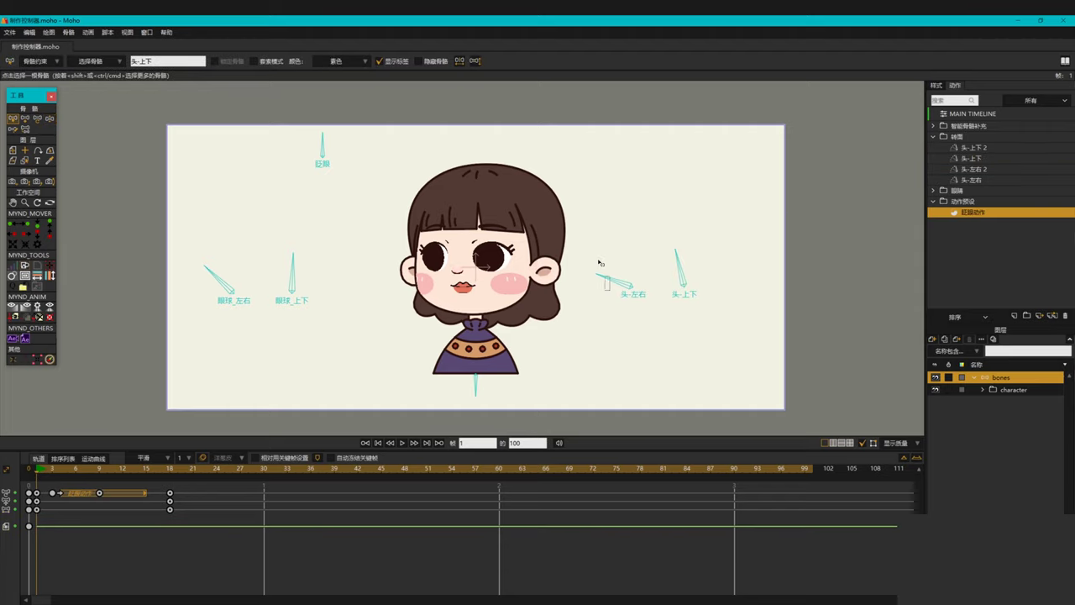
pyautogui.click(630, 267)
pyautogui.moveTo(767, 235); pyautogui.dragTo(598, 318)
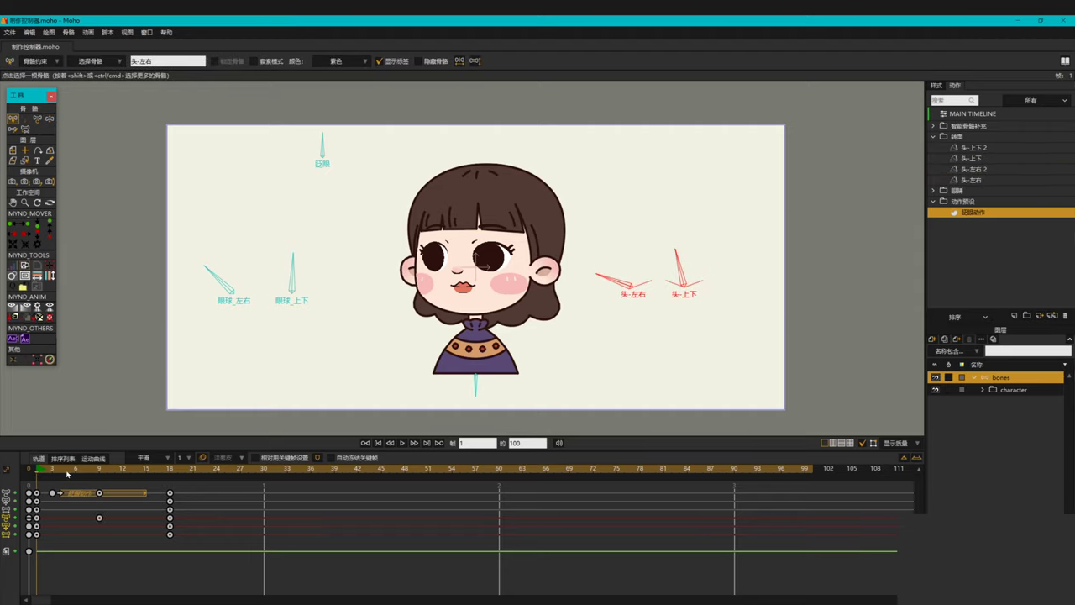
pyautogui.moveTo(42, 470); pyautogui.dragTo(152, 493)
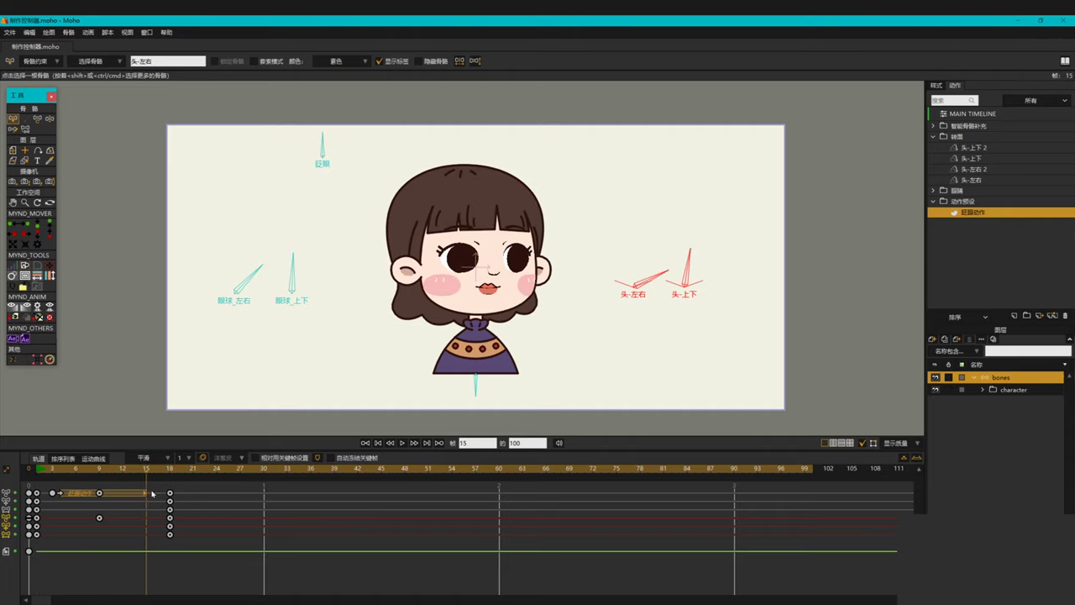
pyautogui.click(39, 473)
pyautogui.moveTo(39, 473); pyautogui.dragTo(170, 506)
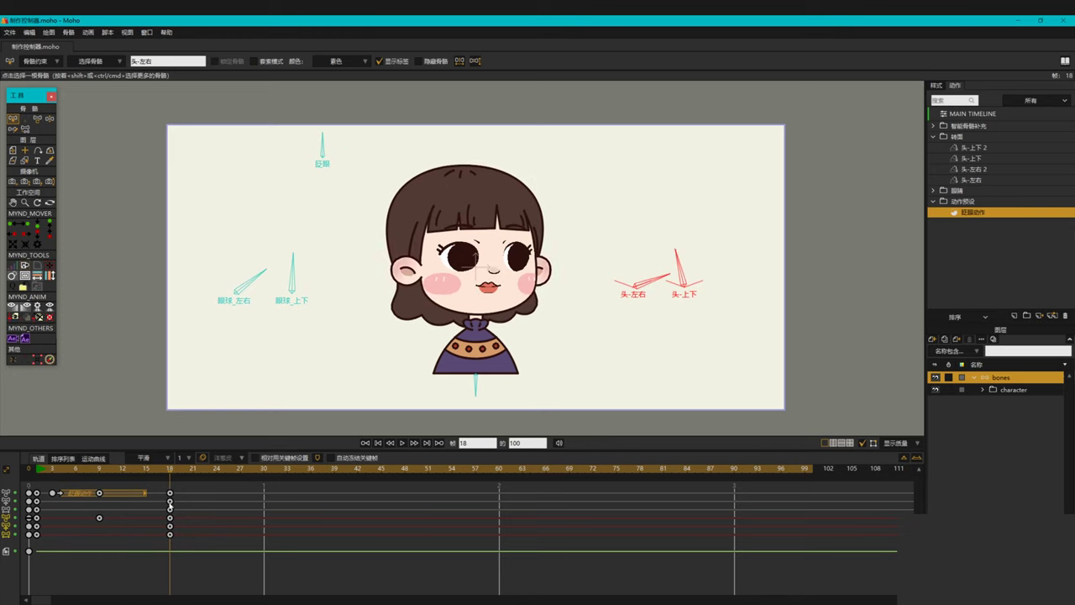
# - Return to frame 0, delete all of the bones' animation keyframes and deselect the head bones
pyautogui.click(30, 473)
pyautogui.moveTo(305, 570); pyautogui.dragTo(36, 485)
pyautogui.press('Delete')
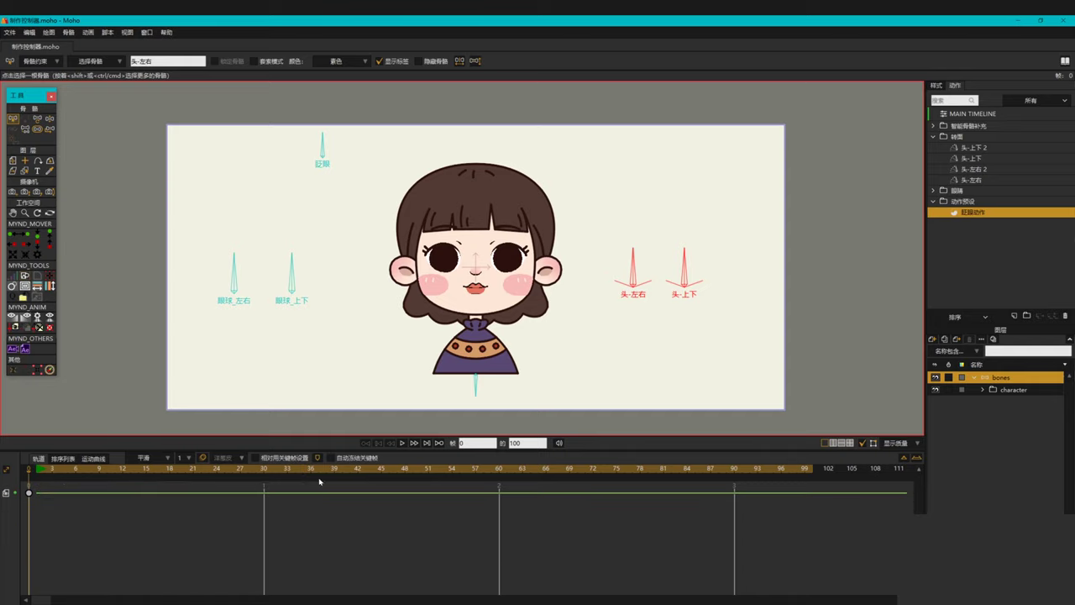
pyautogui.click(558, 388)
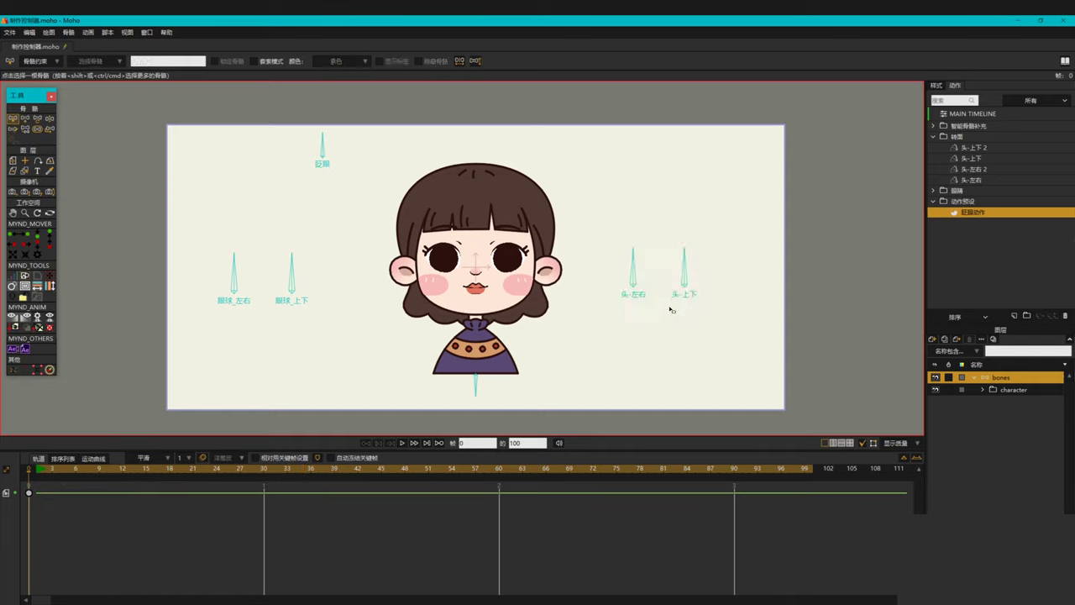
# - Create a vector layer above the character group and name it 头部控制器
pyautogui.click(1027, 391)
pyautogui.click(932, 340)
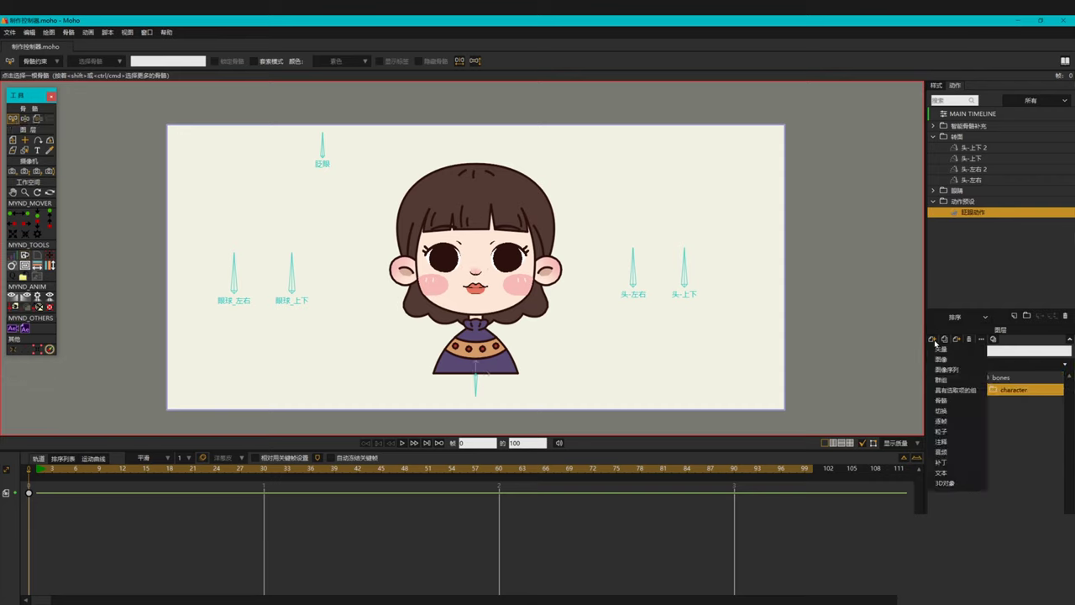
pyautogui.click(940, 348)
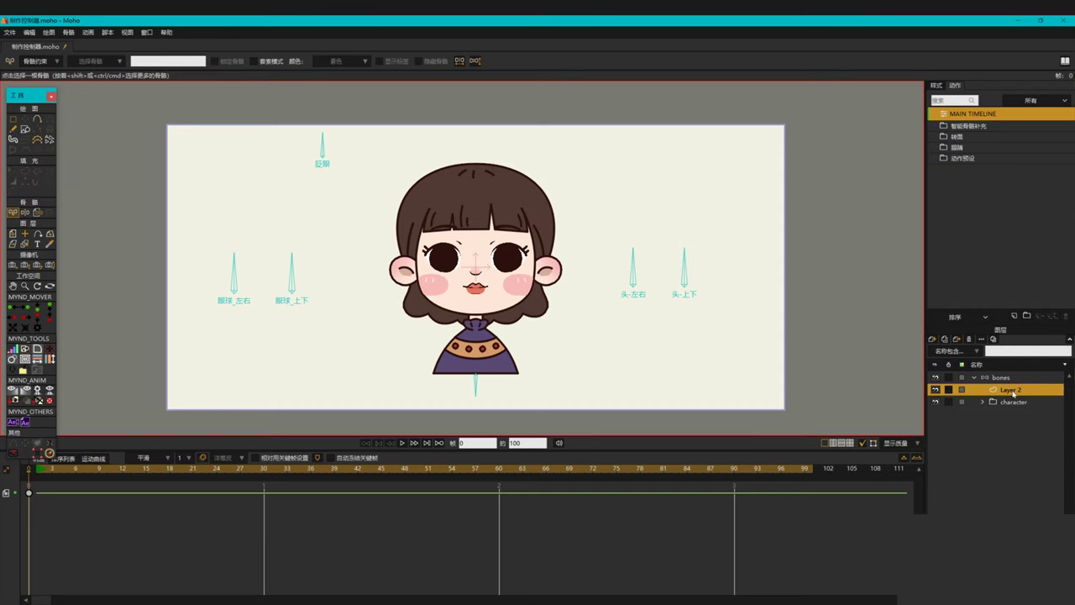
pyautogui.doubleClick(1010, 389)
pyautogui.press('super+space')
pyautogui.write('toub')
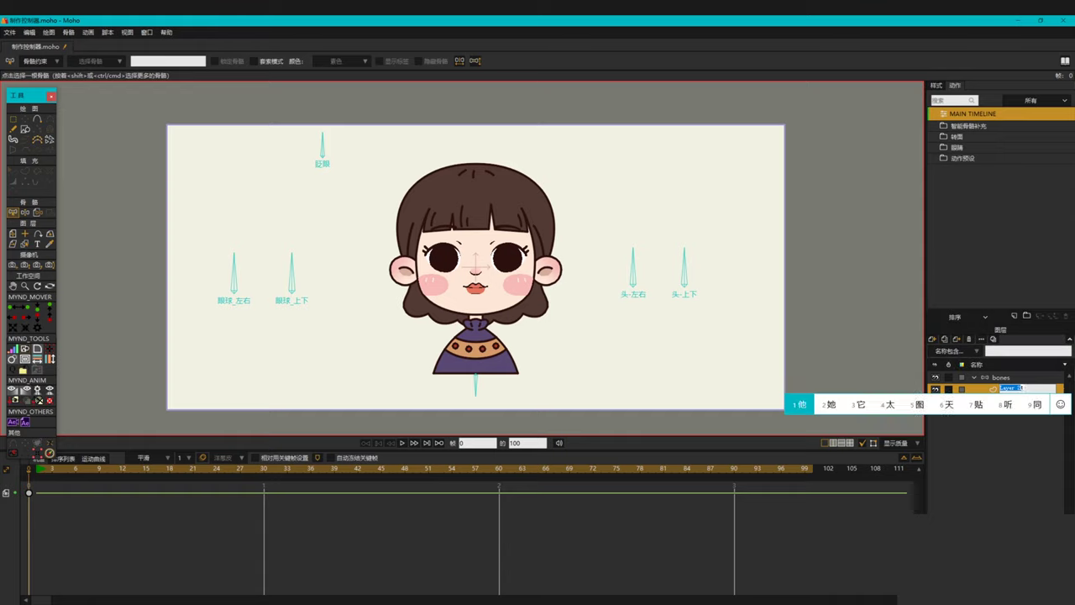
pyautogui.write('u kongzhiqi')
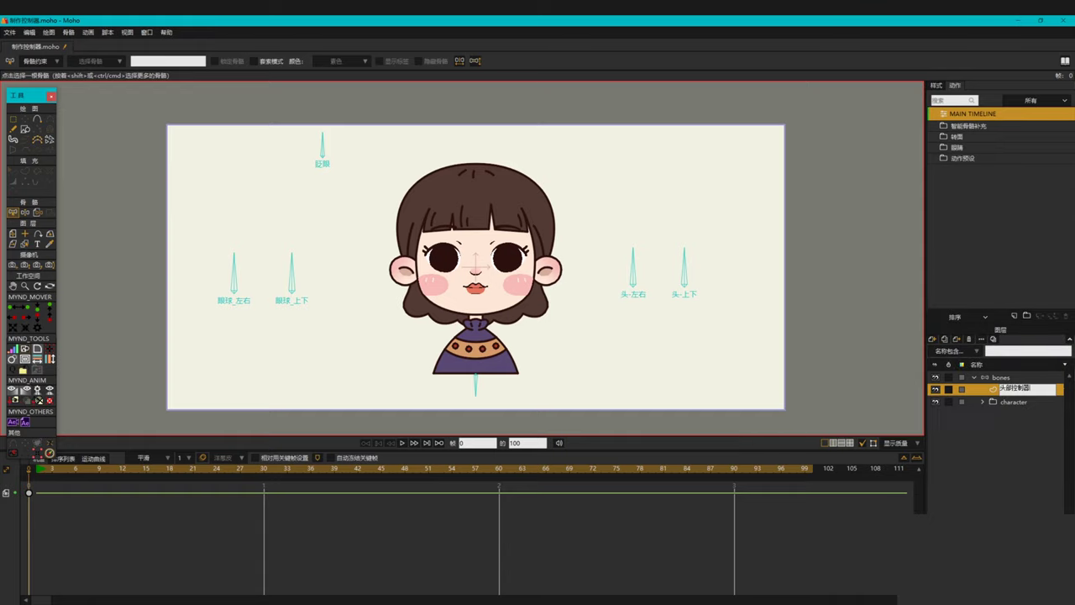
pyautogui.press('Return')
pyautogui.press('super+space')
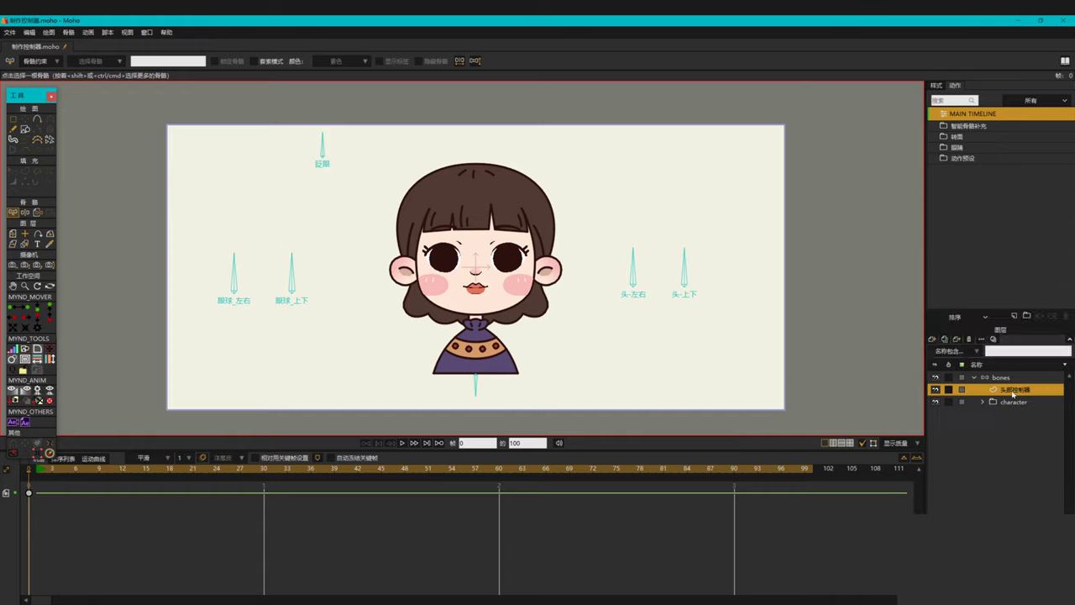
# - Draw a circle above the two head bones and scale down a concentric copy inside it
pyautogui.press('e')
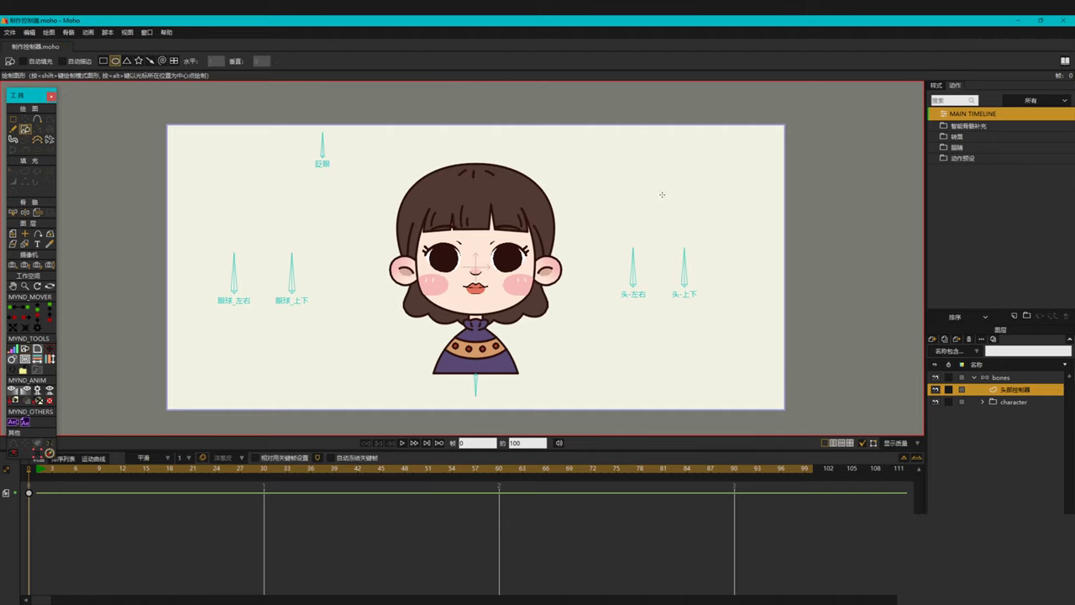
pyautogui.moveTo(662, 195); pyautogui.dragTo(708, 240)
pyautogui.press('g')
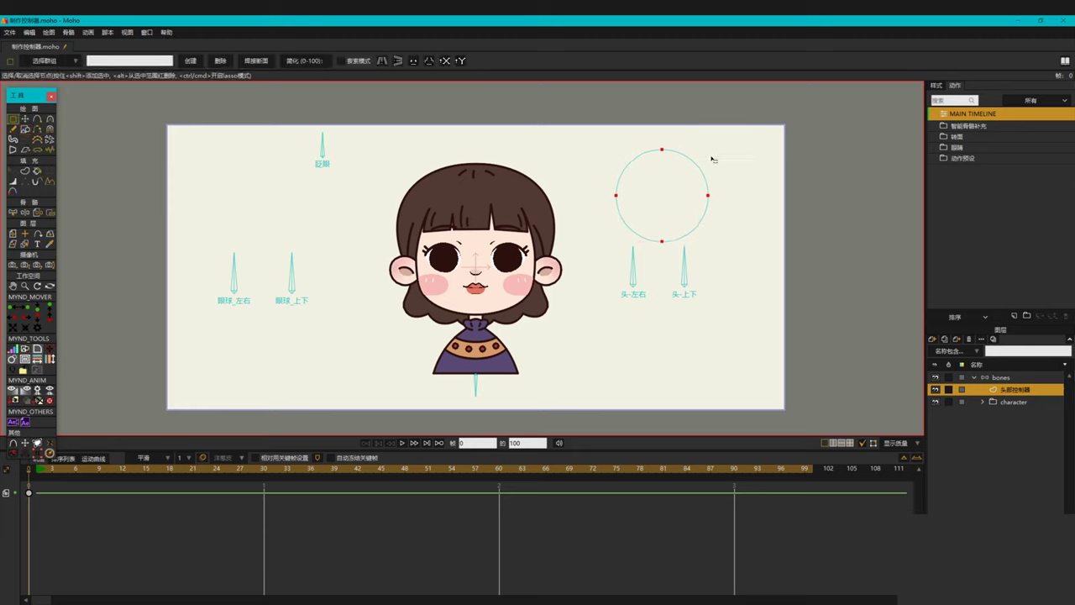
pyautogui.moveTo(759, 126); pyautogui.dragTo(584, 289)
pyautogui.press('t')
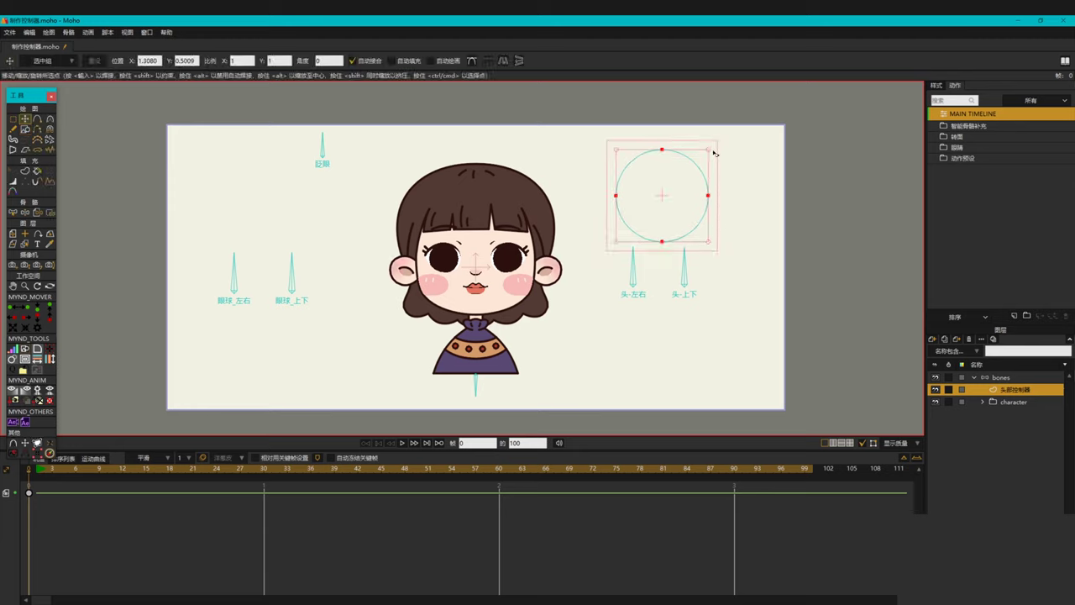
pyautogui.moveTo(709, 149); pyautogui.dragTo(673, 179)
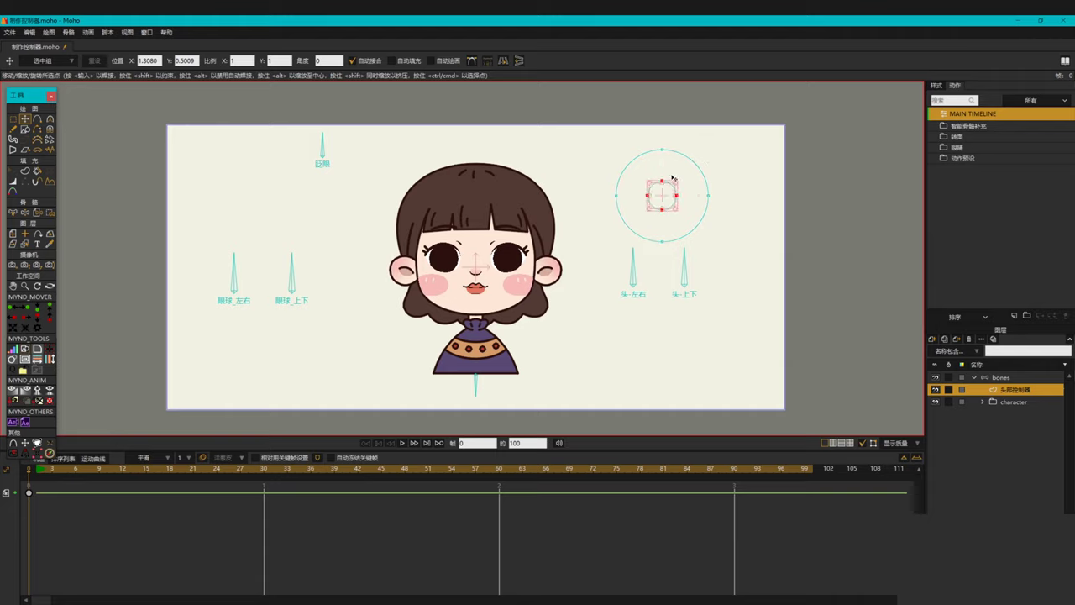
# - Give the large circle an orange-red stroke and the small inner circle a pink fill
pyautogui.press('p')
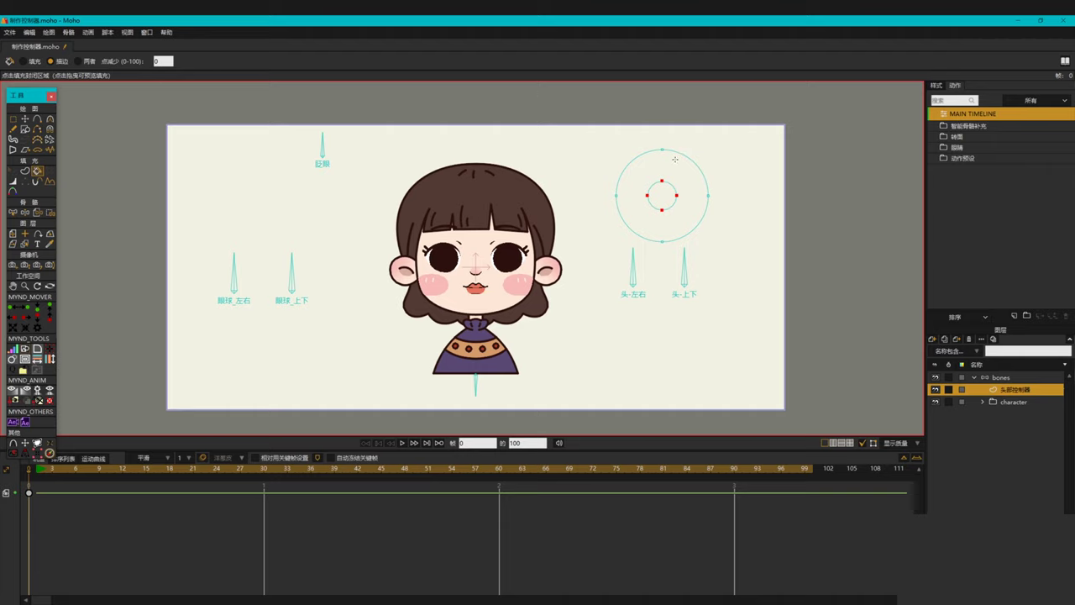
pyautogui.click(685, 154)
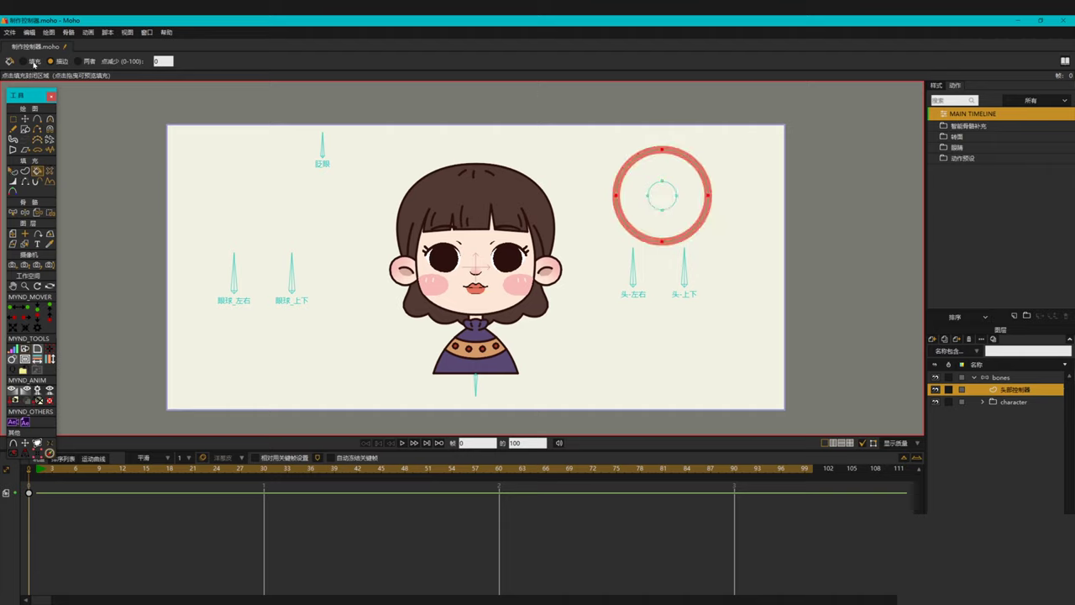
pyautogui.click(666, 198)
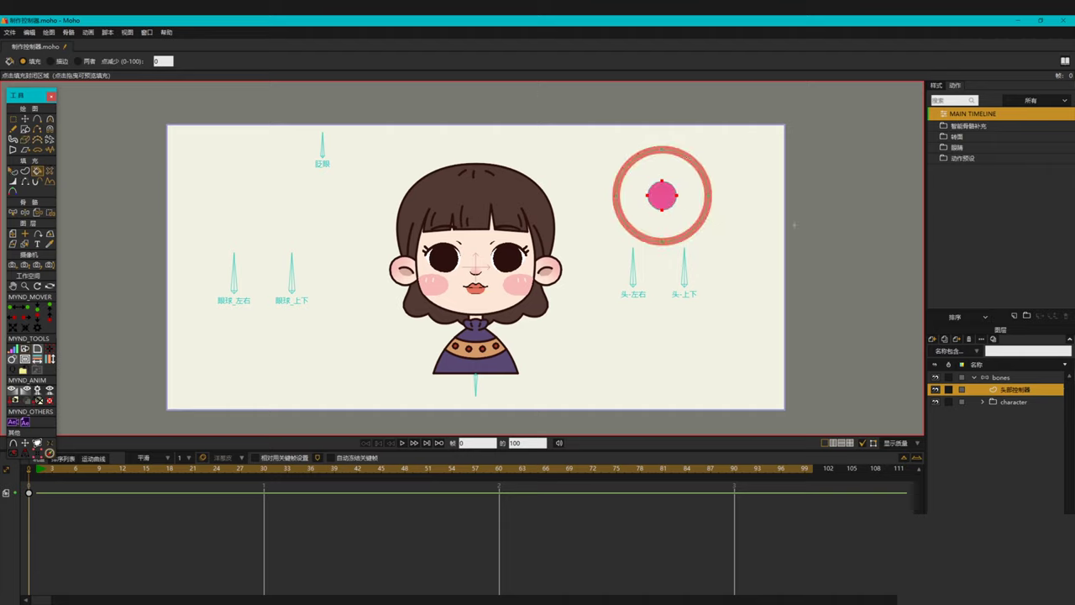
pyautogui.press('Return')
# - Draw a vertical guide line across the small circle with a point at its center, and leave only that center point selected
pyautogui.scroll(-1, 751, 206)
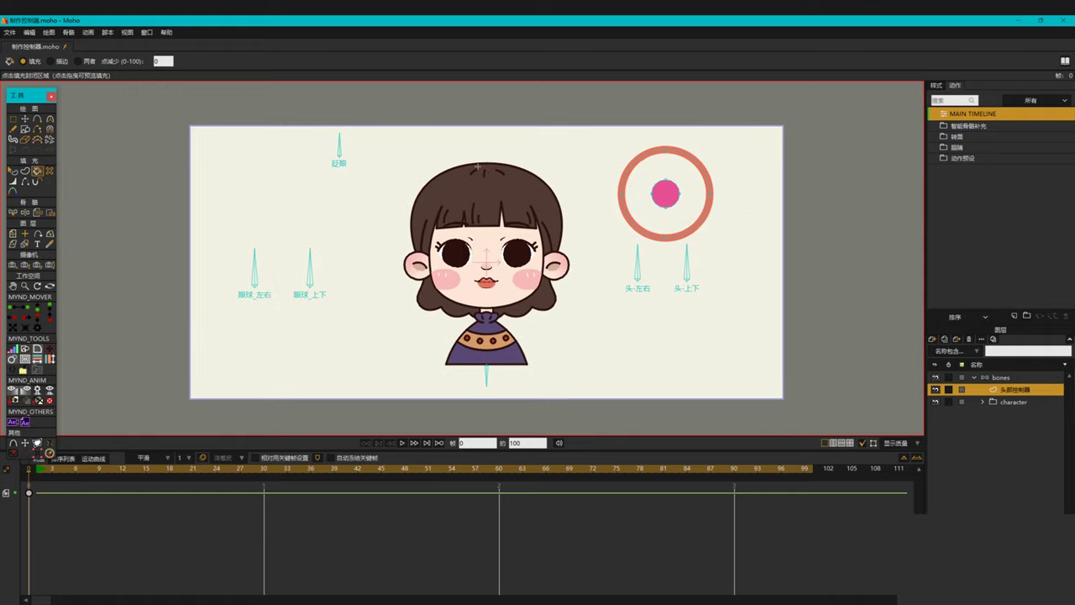
pyautogui.scroll(4, 729, 182)
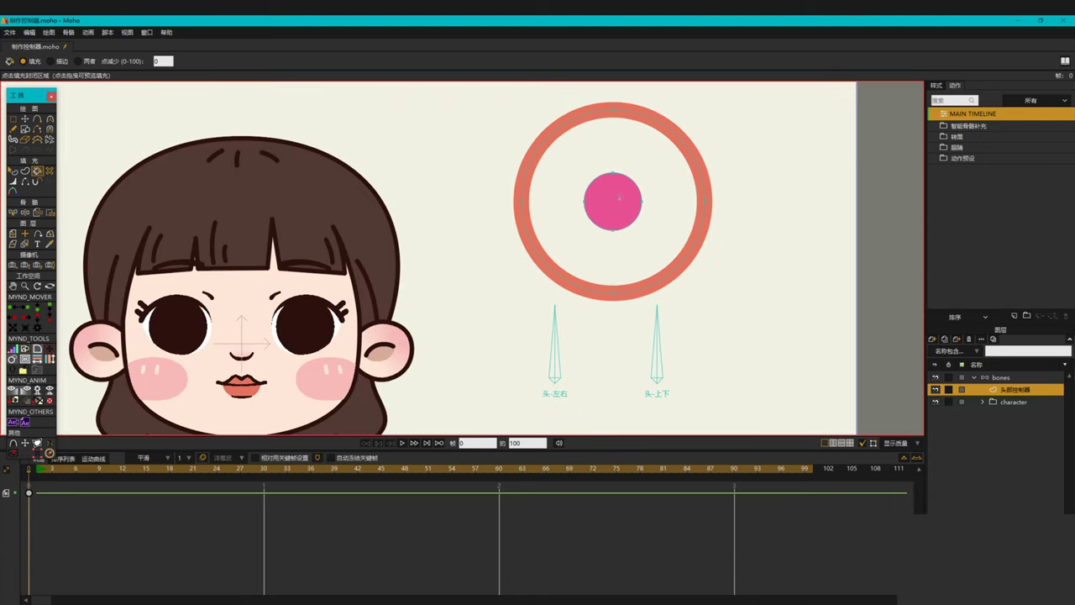
pyautogui.press('a')
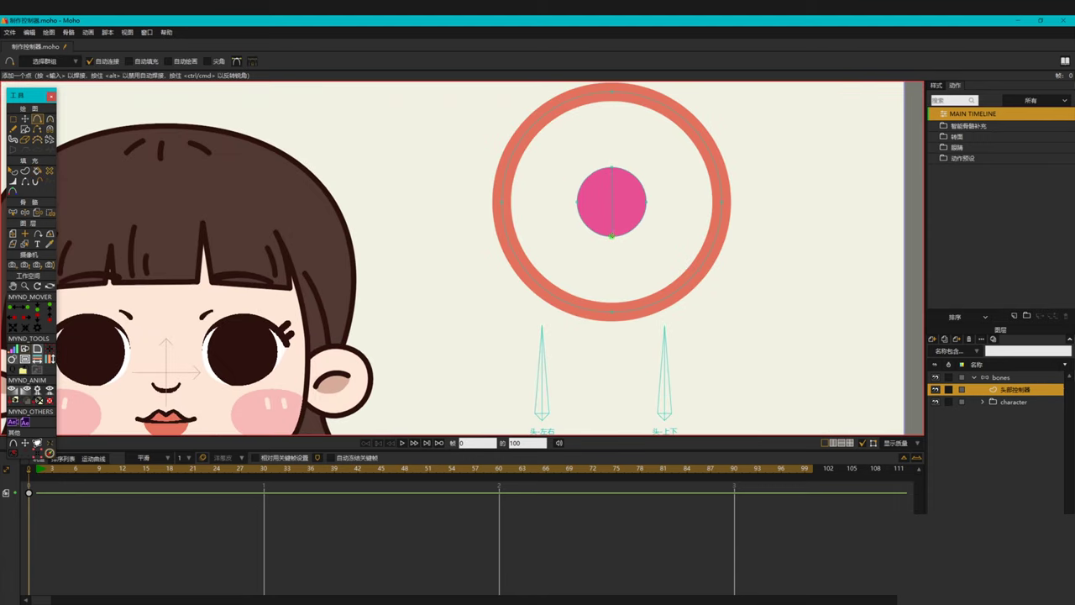
pyautogui.press('g')
pyautogui.moveTo(609, 148); pyautogui.dragTo(622, 267)
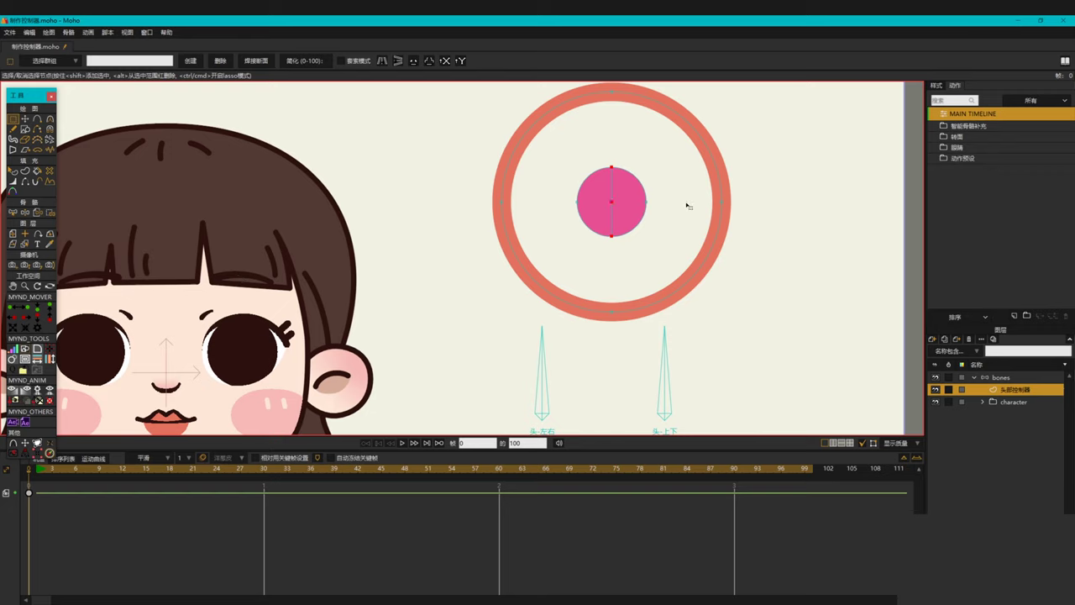
pyautogui.press('Delete')
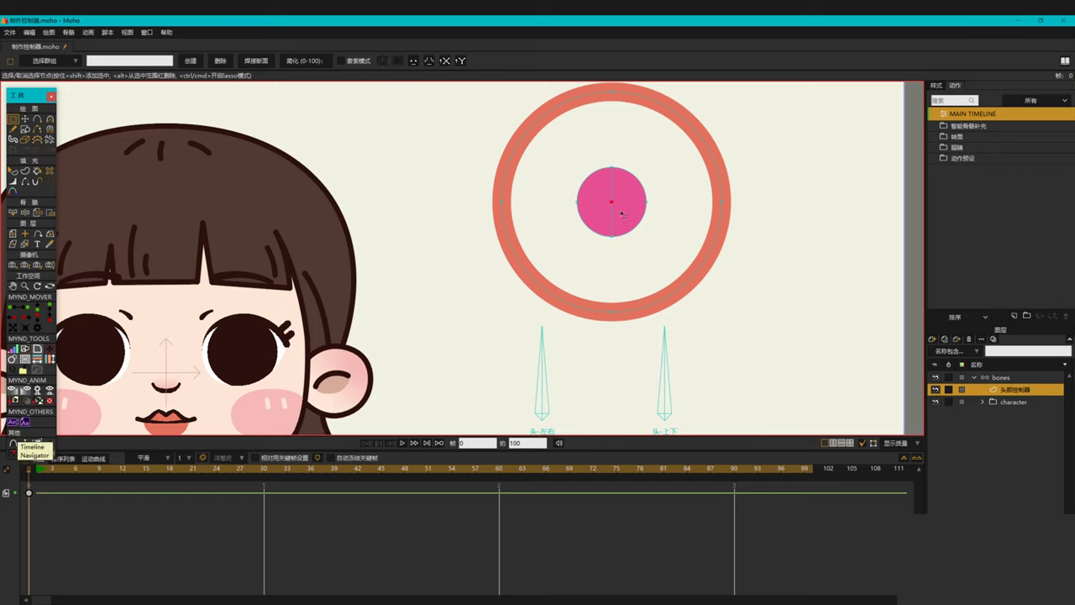
# - Set the 头部控制器 layer's origin to the selected center point of the circles
pyautogui.press('o')
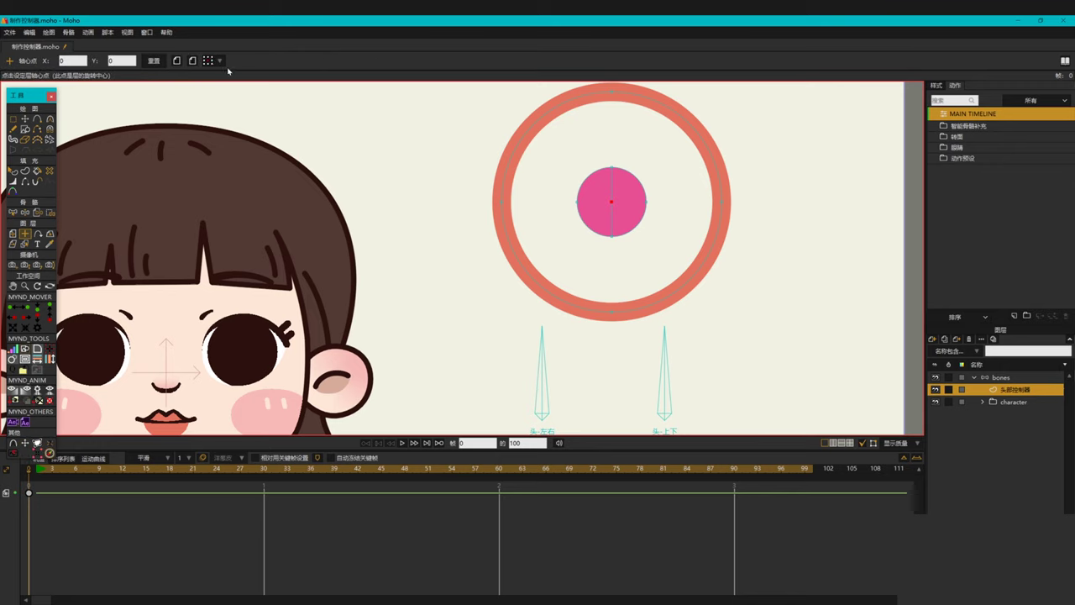
pyautogui.click(219, 60)
pyautogui.click(221, 114)
pyautogui.hotkey('ctrl', 'r')
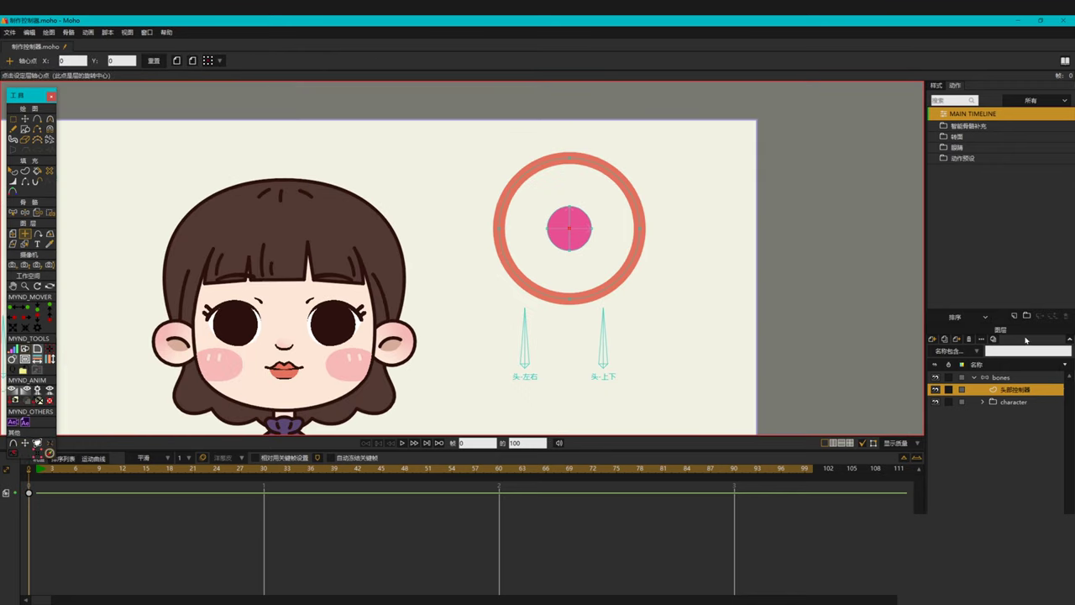
# - Add a point bone at the center of the small pink circle on the bones layer
pyautogui.click(998, 379)
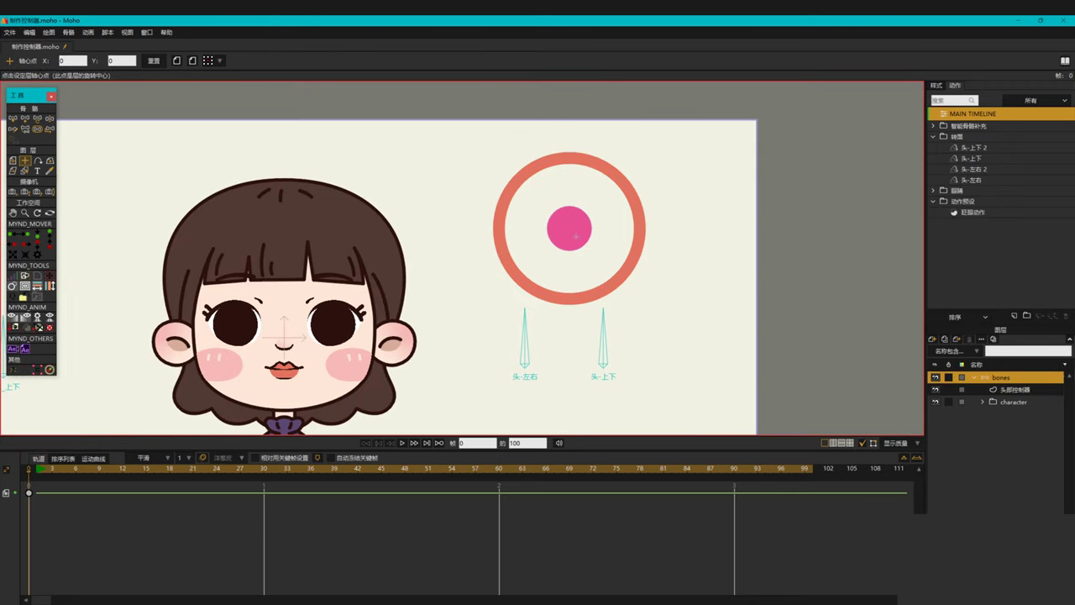
pyautogui.scroll(-2, 580, 253)
pyautogui.moveTo(587, 269); pyautogui.dragTo(626, 242)
pyautogui.press('a')
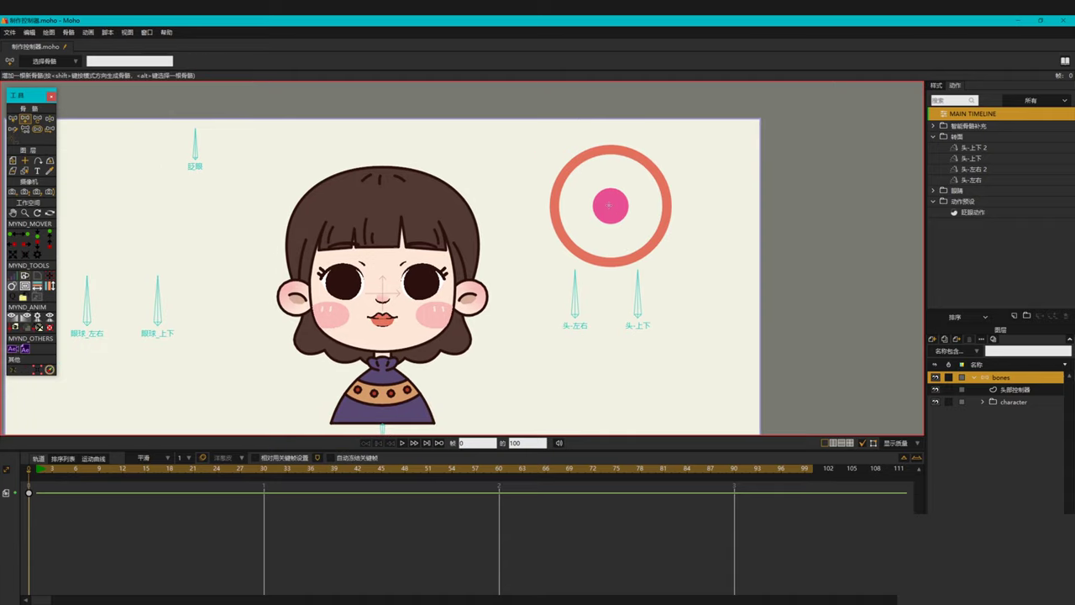
pyautogui.click(611, 204)
pyautogui.scroll(2, 620, 220)
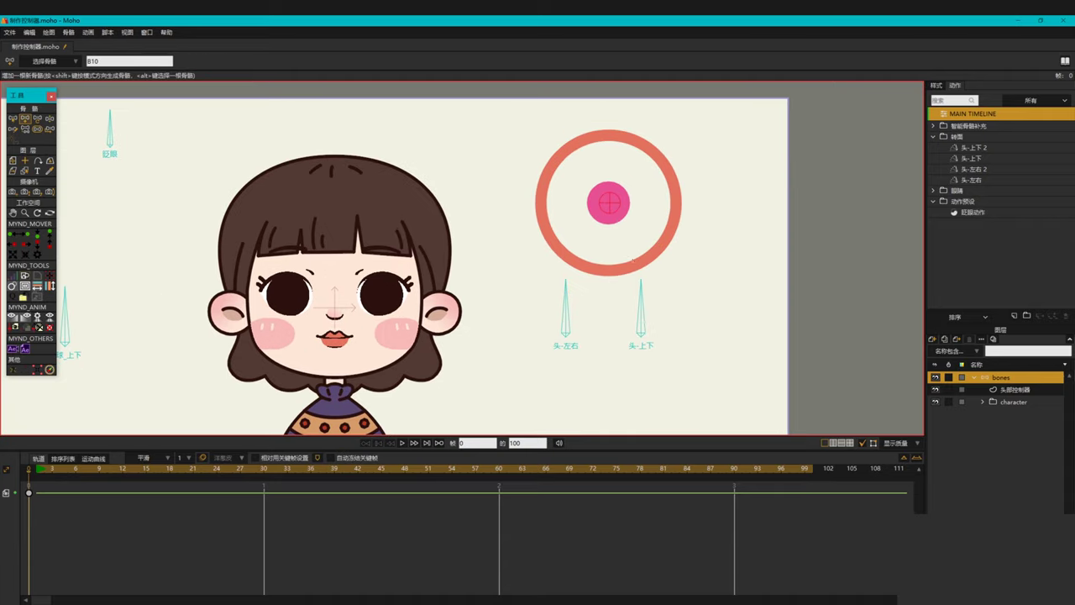
# - Move the point bone to the exact coordinates of the 头部控制器 layer's center point
pyautogui.click(1021, 389)
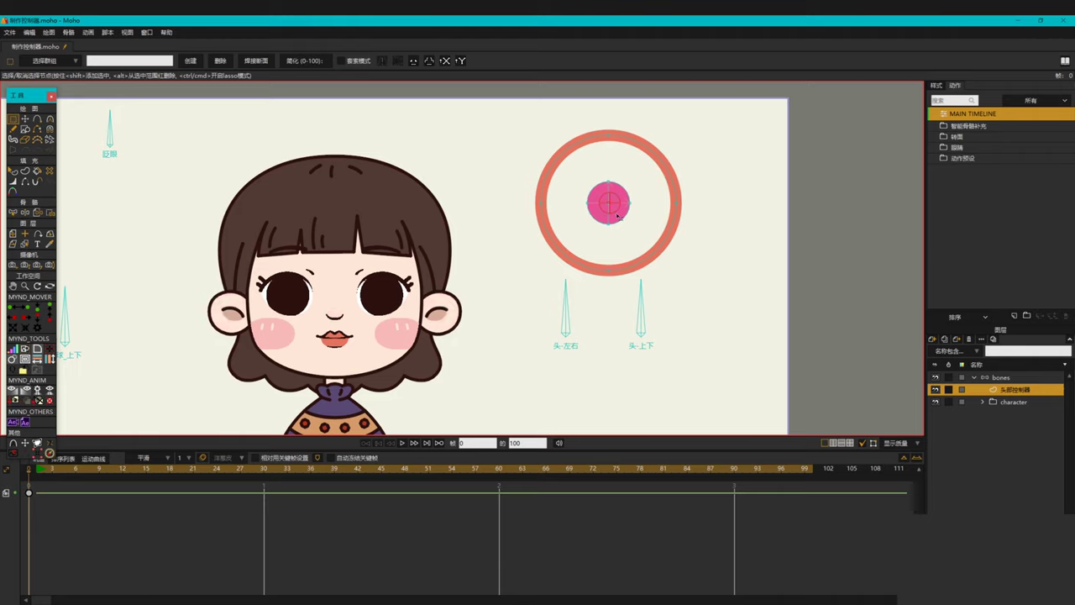
pyautogui.click(36, 453)
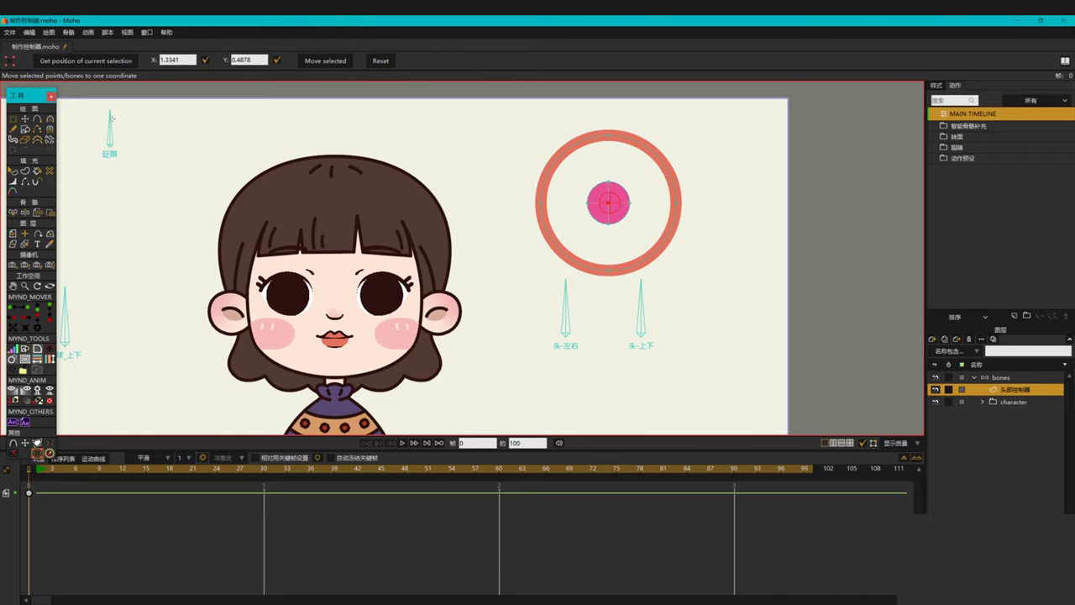
pyautogui.click(111, 63)
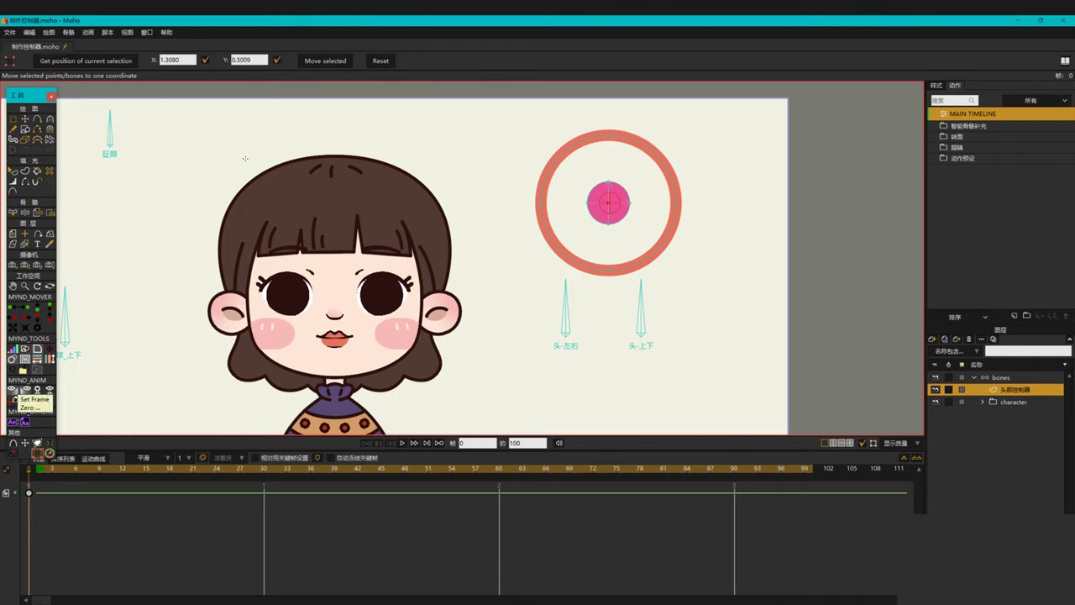
pyautogui.click(997, 378)
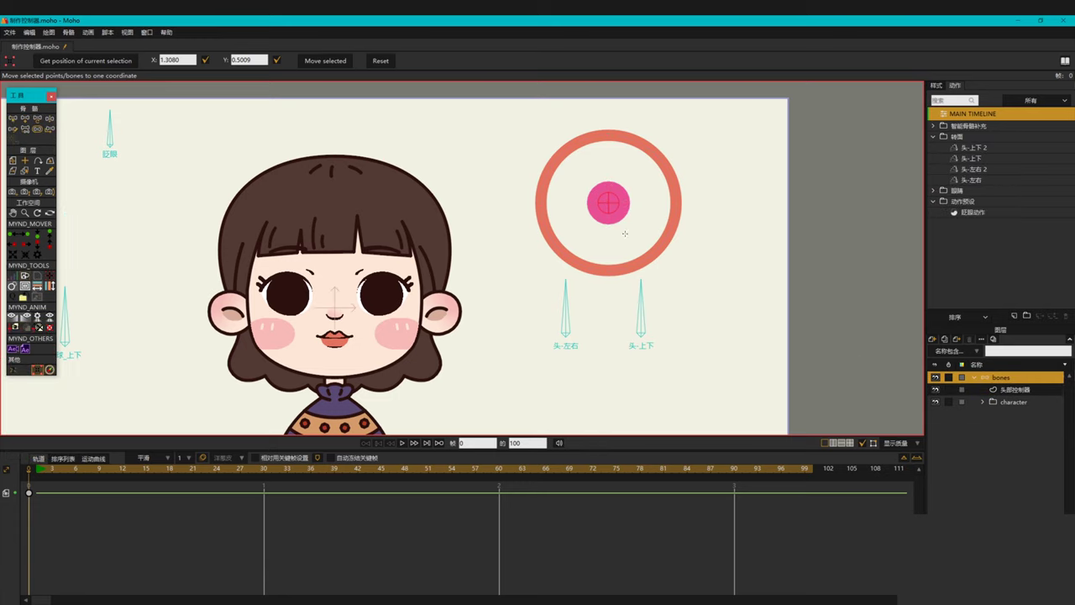
# - Bind the small pink circle's points, including its center point, to the point bone
pyautogui.scroll(4, 616, 210)
pyautogui.scroll(-1, 616, 210)
pyautogui.moveTo(616, 209); pyautogui.dragTo(594, 272)
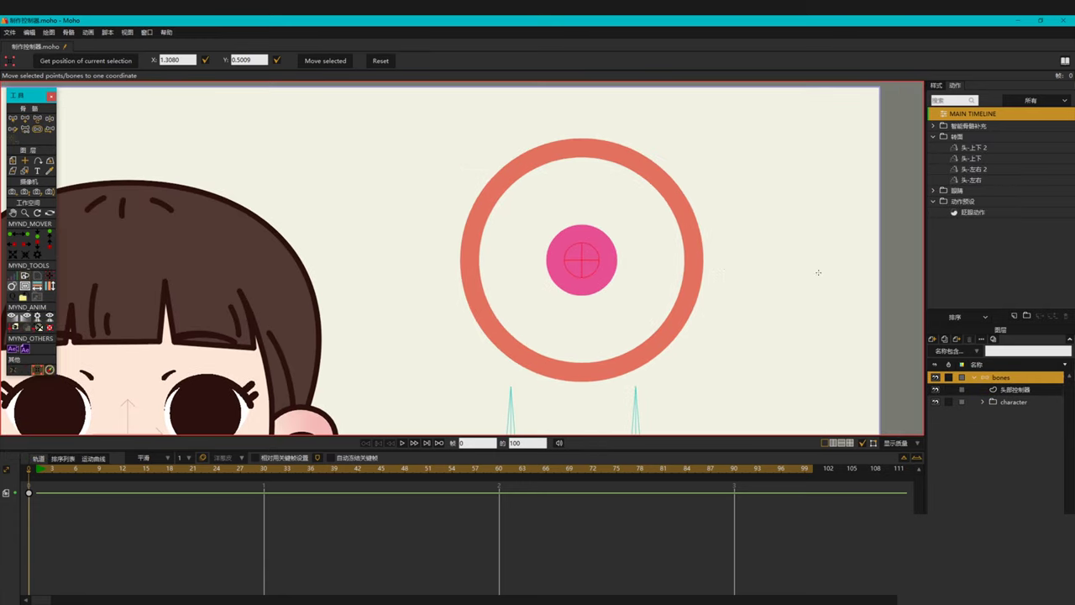
pyautogui.click(1011, 390)
pyautogui.press('b')
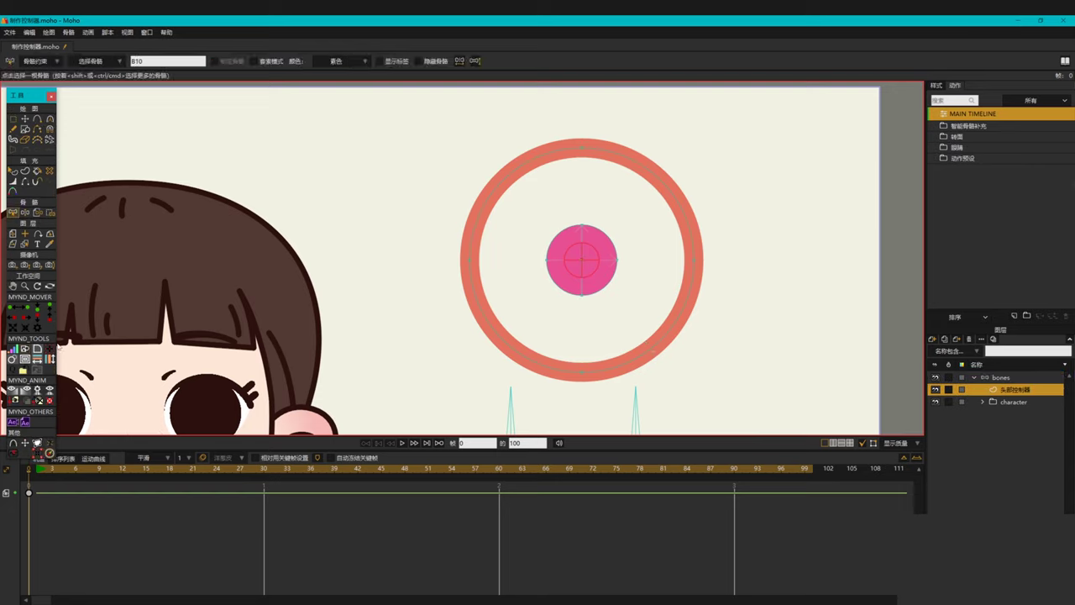
pyautogui.click(50, 213)
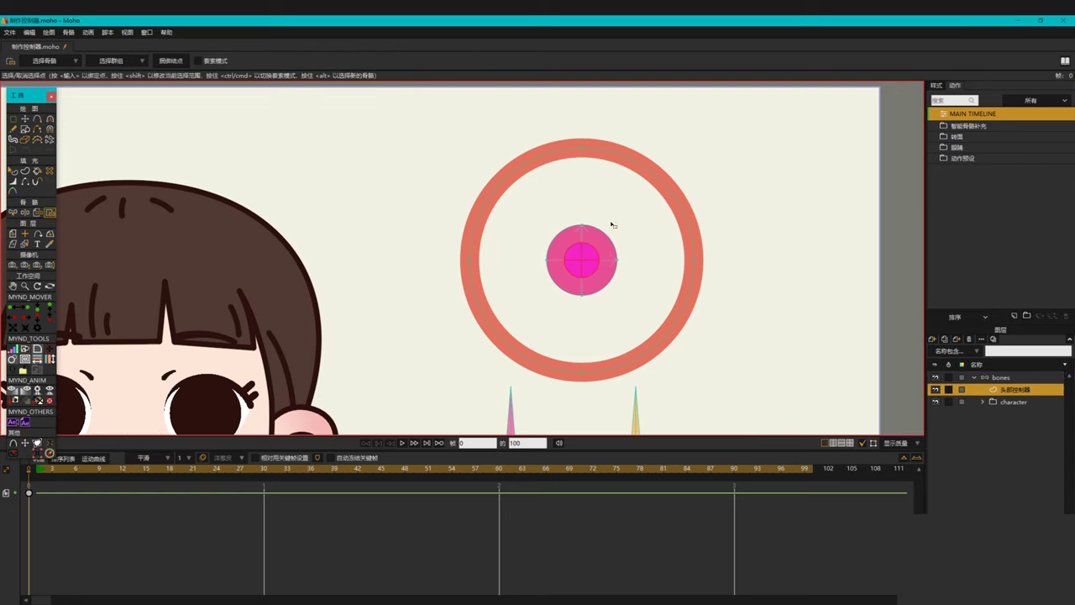
pyautogui.moveTo(543, 212); pyautogui.dragTo(649, 301)
pyautogui.scroll(-1, 762, 290)
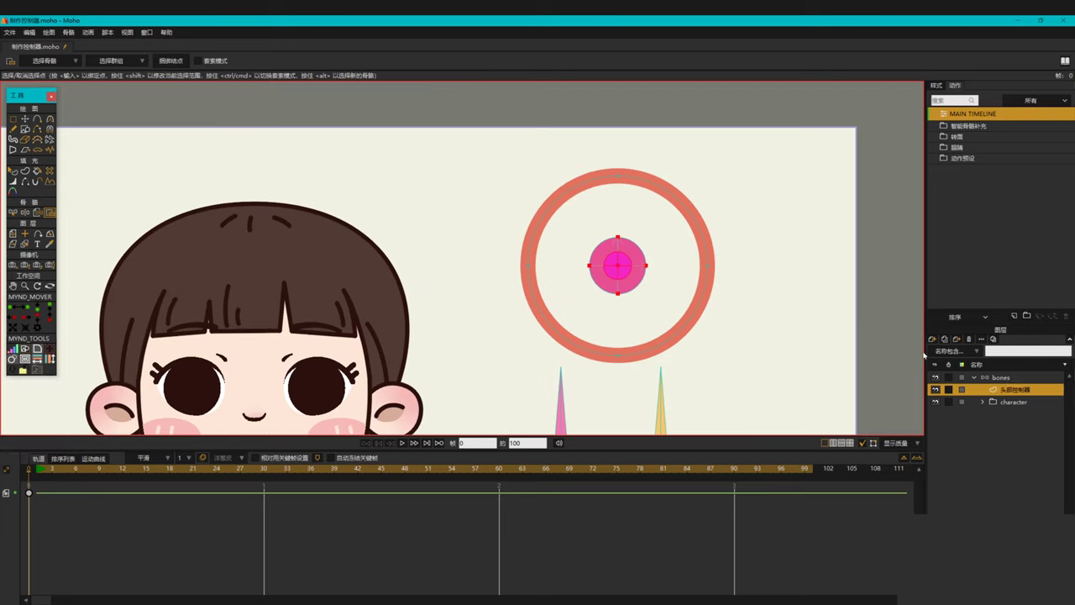
# - Lower the strength of the point bone at the small circle's center on the bones layer
pyautogui.click(1001, 377)
pyautogui.press('s')
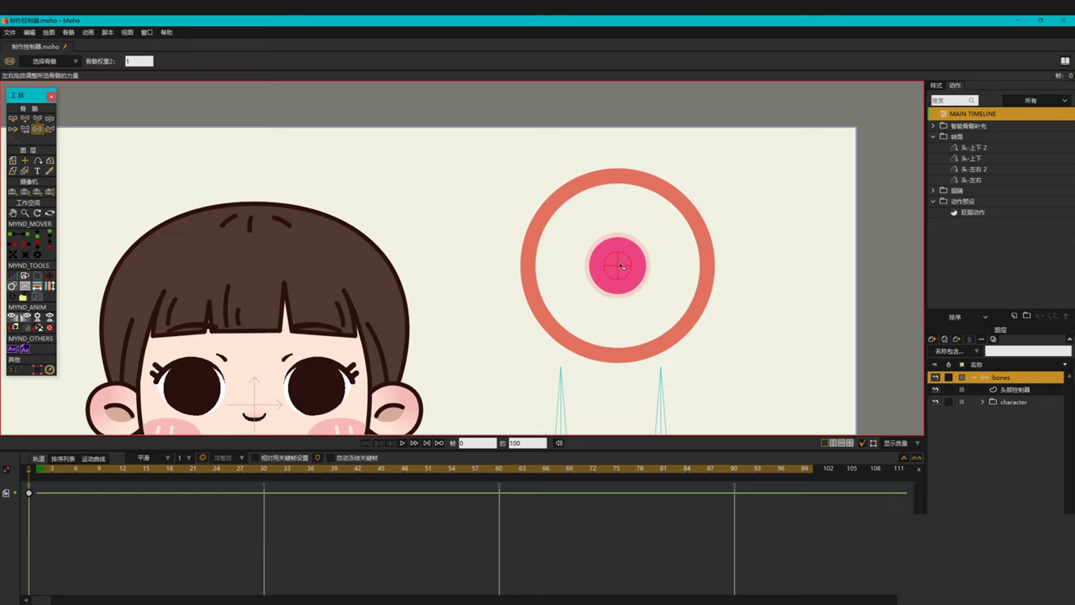
pyautogui.moveTo(619, 264); pyautogui.dragTo(298, 295)
# - Test the point bone by manipulating it so the small circle travels down to the ring's lower edge
pyautogui.scroll(-3, 719, 288)
pyautogui.moveTo(718, 288); pyautogui.dragTo(660, 257)
pyautogui.press('z')
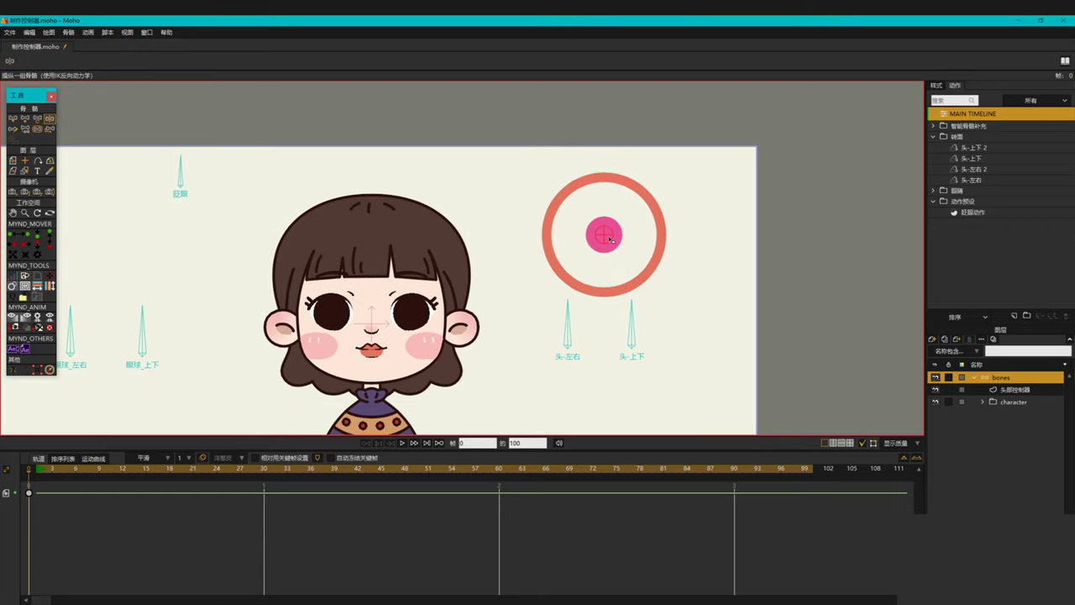
pyautogui.moveTo(607, 236); pyautogui.dragTo(611, 284)
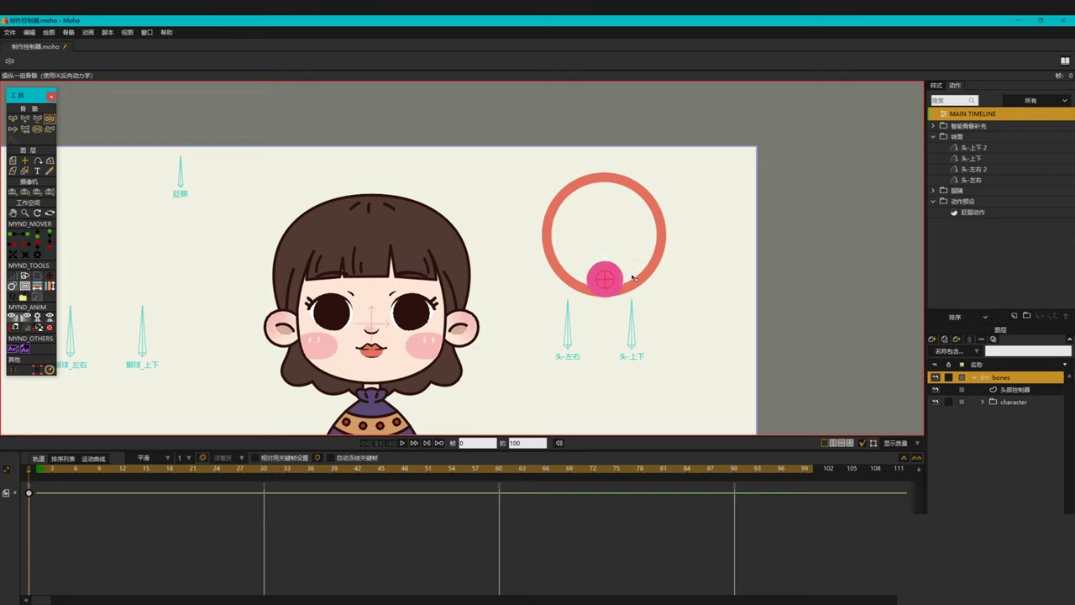
# - Draw two short bones pointing inward, one from the top and one from the right side of the ring
pyautogui.press('b')
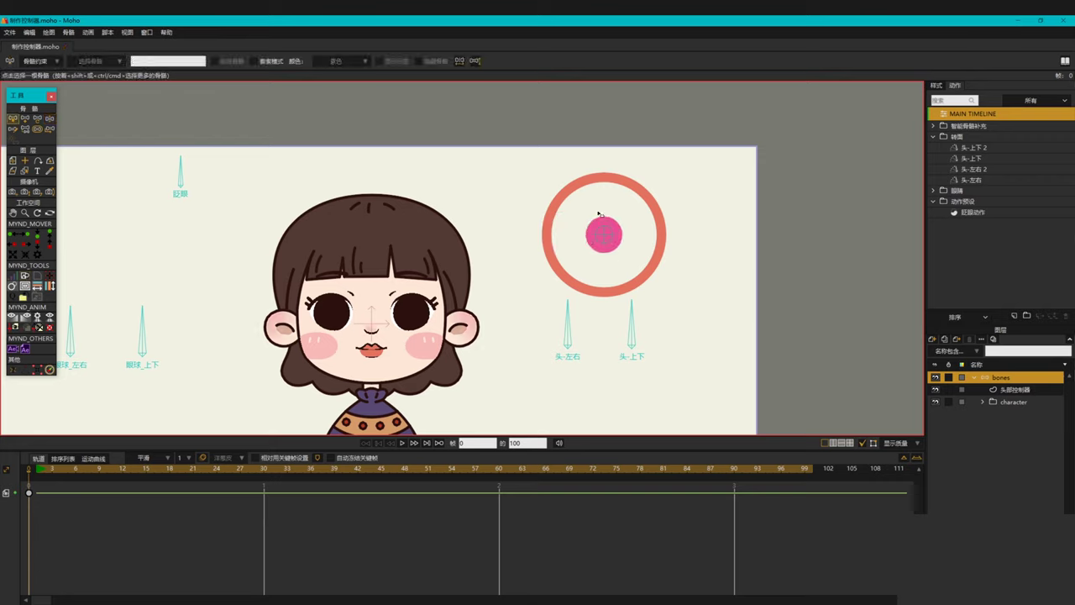
pyautogui.press('a')
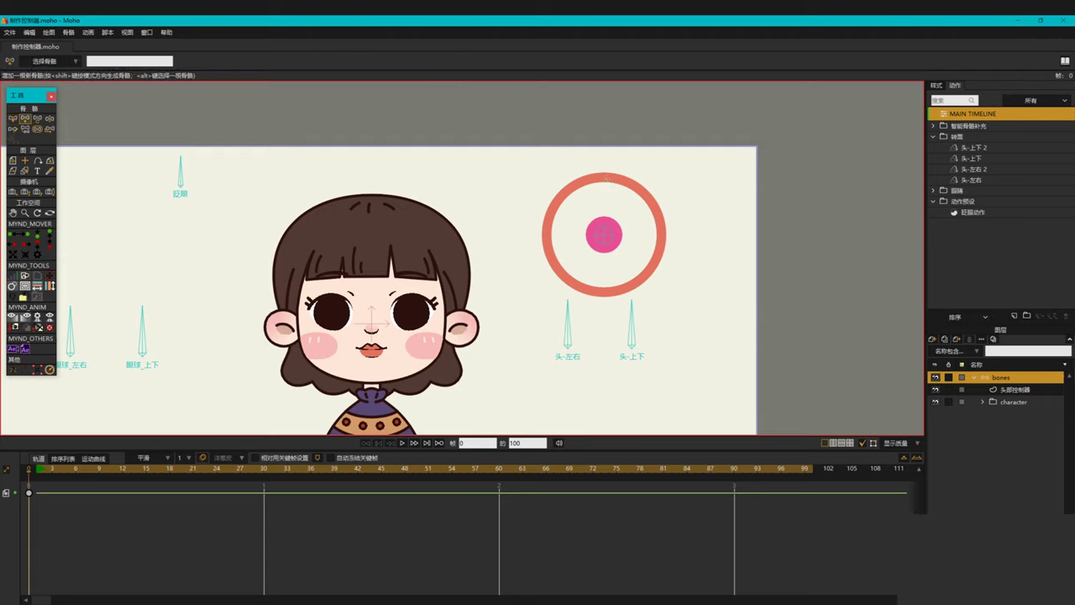
pyautogui.moveTo(606, 178); pyautogui.dragTo(607, 191)
pyautogui.moveTo(664, 235); pyautogui.dragTo(644, 236)
# - Move the right short bone to the exact coordinates of the ring's rightmost point
pyautogui.click(1004, 393)
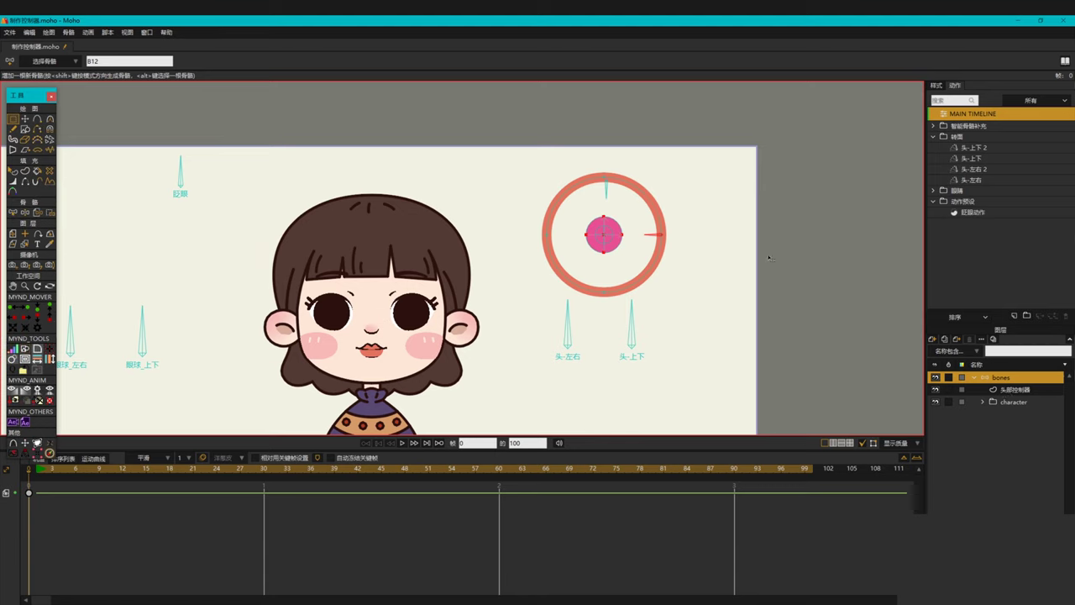
pyautogui.scroll(2, 771, 262)
pyautogui.moveTo(657, 251); pyautogui.dragTo(587, 201)
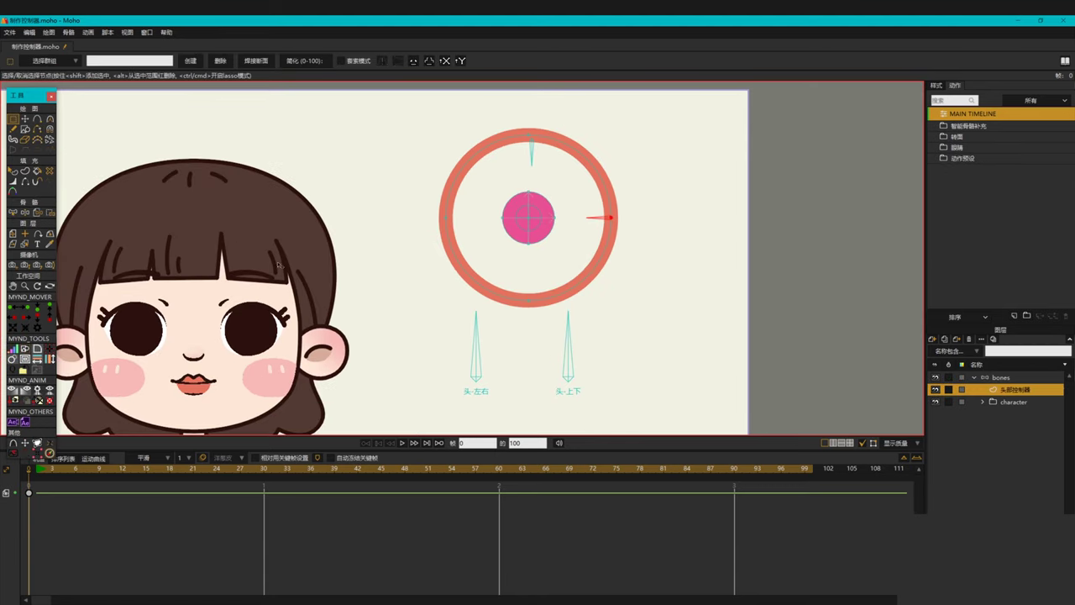
pyautogui.click(38, 453)
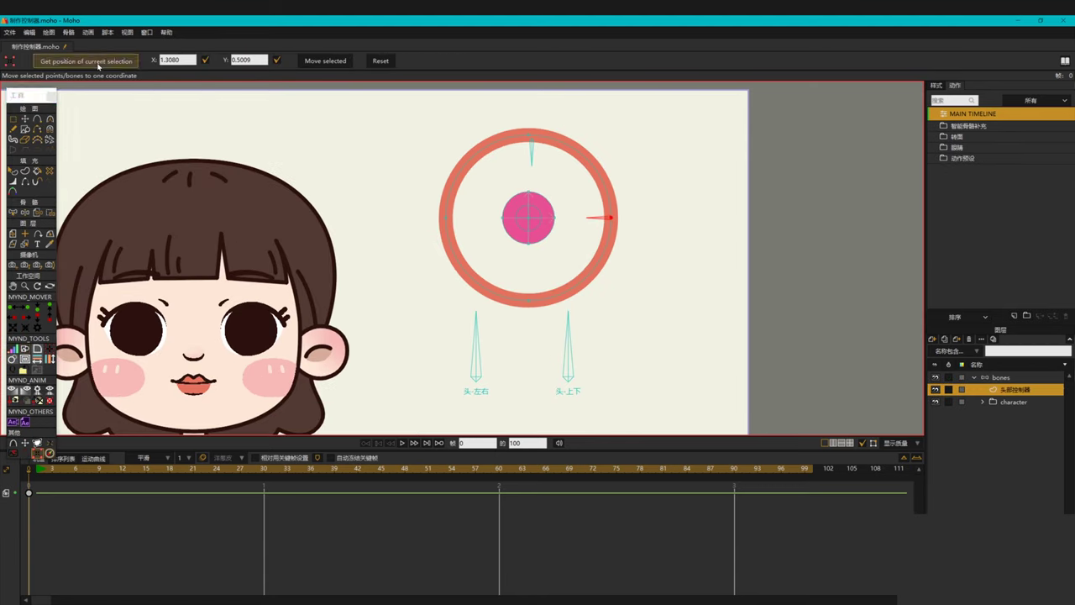
pyautogui.click(1020, 379)
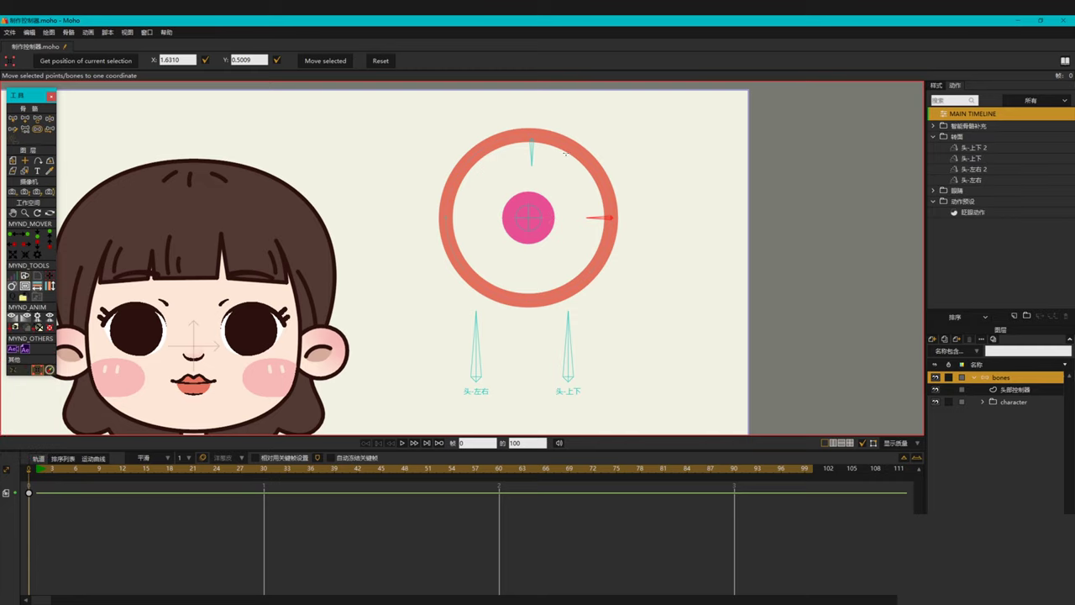
pyautogui.click(329, 62)
# - Move the top short bone to the exact coordinates of the ring's topmost point
pyautogui.click(1000, 391)
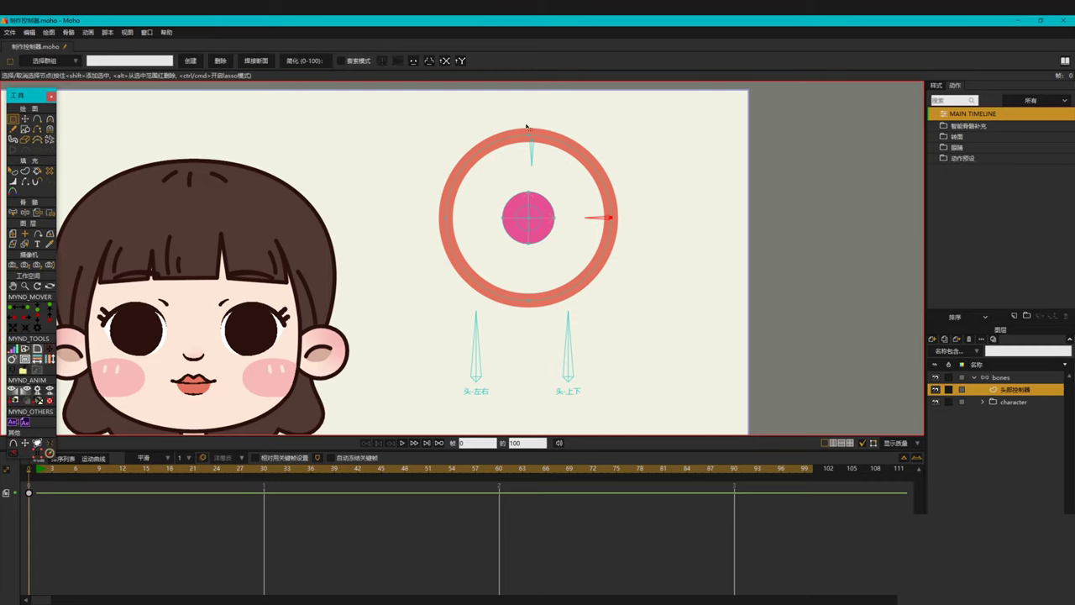
pyautogui.moveTo(508, 116); pyautogui.dragTo(542, 156)
pyautogui.click(37, 454)
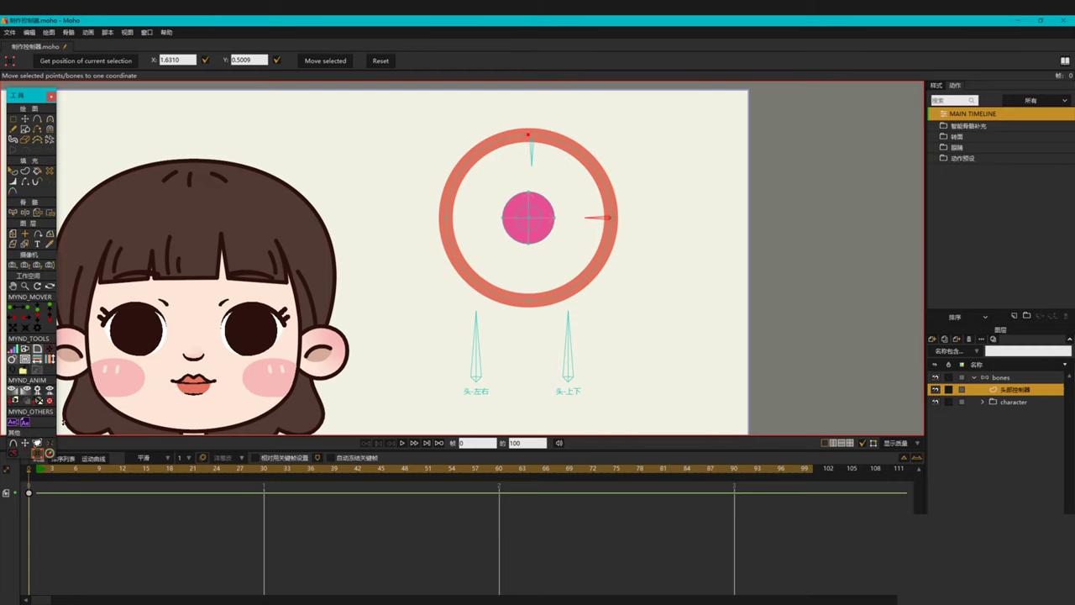
pyautogui.click(118, 66)
pyautogui.click(1000, 378)
pyautogui.press('b')
pyautogui.click(532, 156)
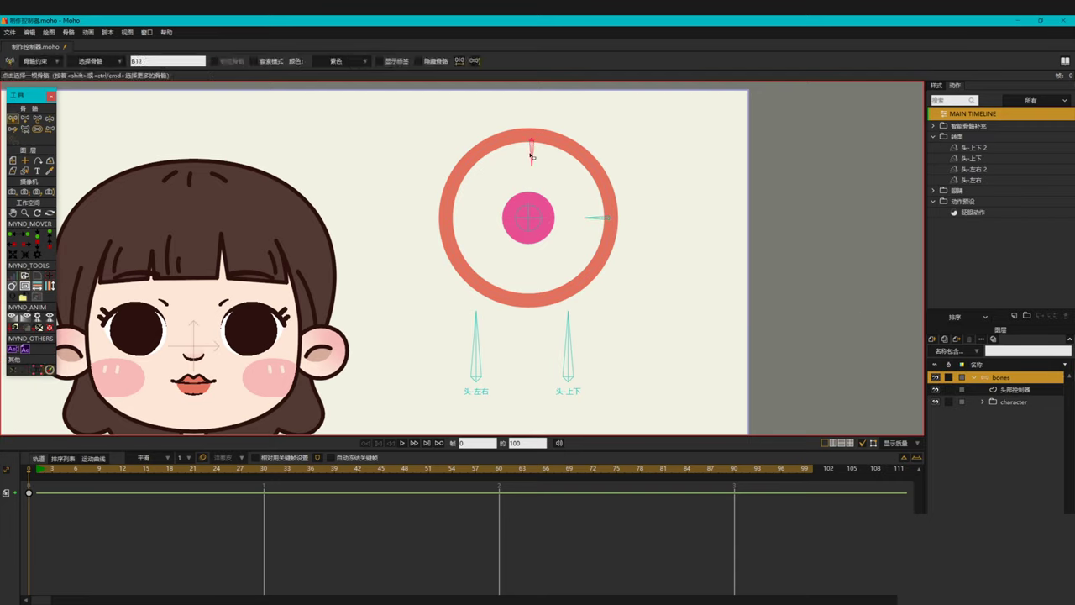
pyautogui.click(37, 369)
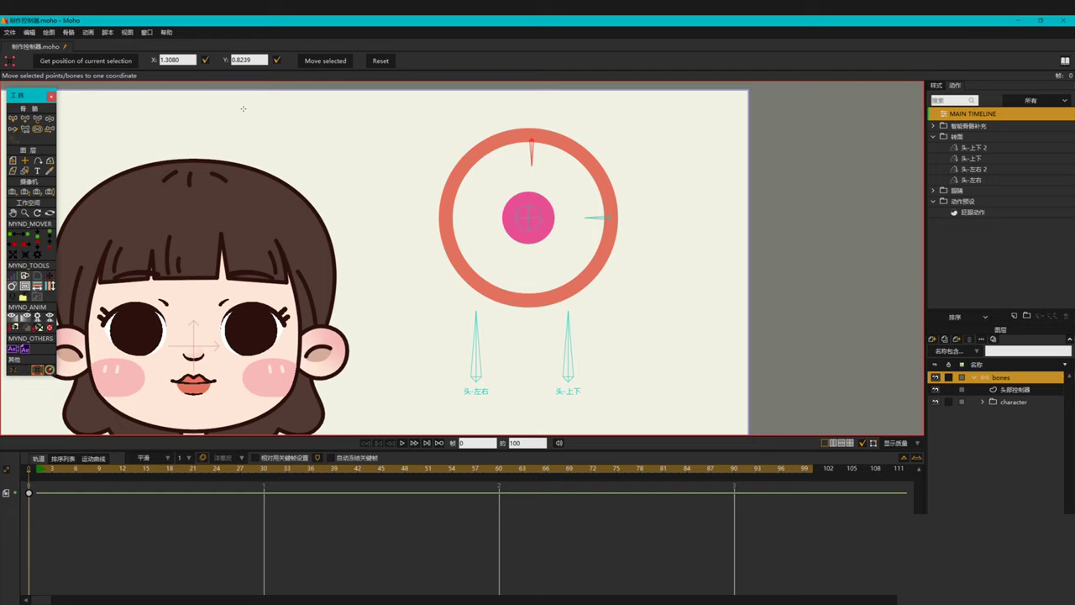
pyautogui.click(320, 61)
# - Set the bone strength of both short bones on the ring to 0
pyautogui.scroll(-3, 717, 240)
pyautogui.press('z')
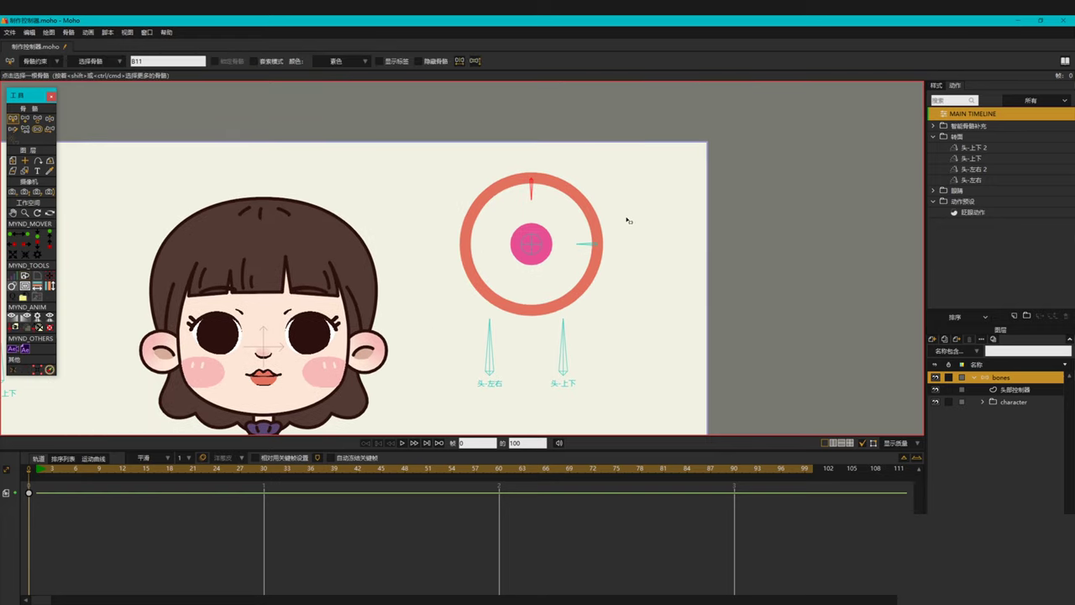
pyautogui.keyDown('shift'); pyautogui.click(591, 246); pyautogui.keyUp('shift')
pyautogui.press('s')
pyautogui.moveTo(593, 249); pyautogui.dragTo(420, 252)
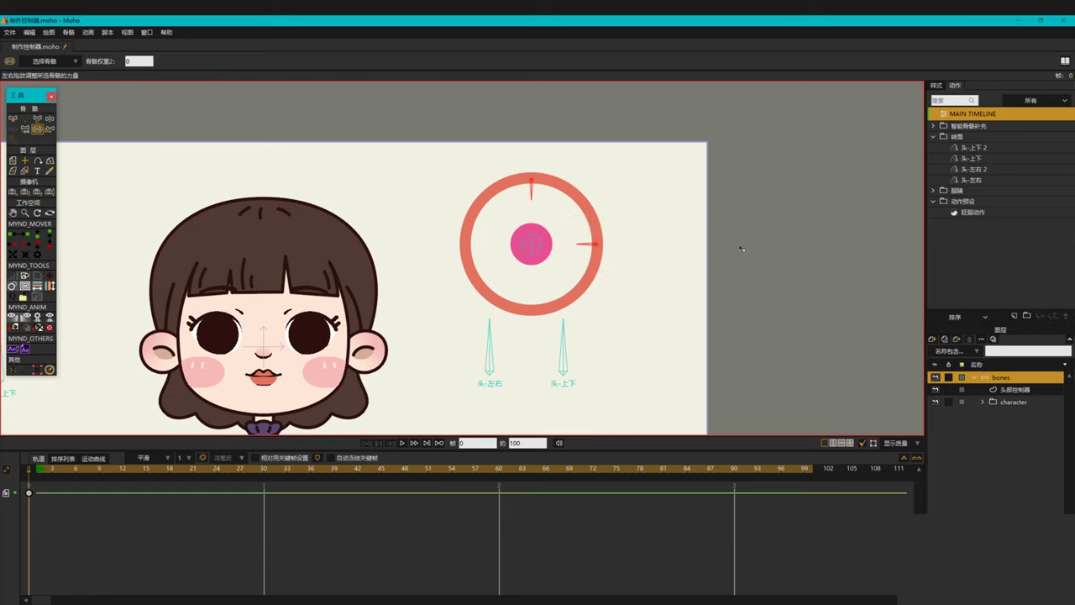
# - Check the transform values of the short bone at the top of the ring and deselect it
pyautogui.press('z')
pyautogui.scroll(1, 586, 215)
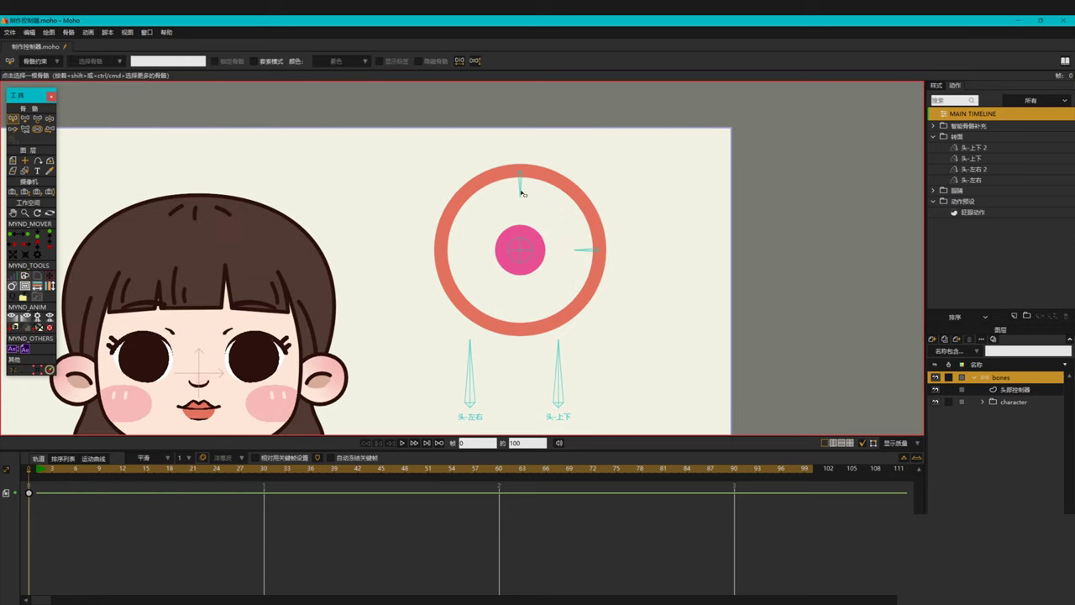
pyautogui.press('t')
pyautogui.click(519, 181)
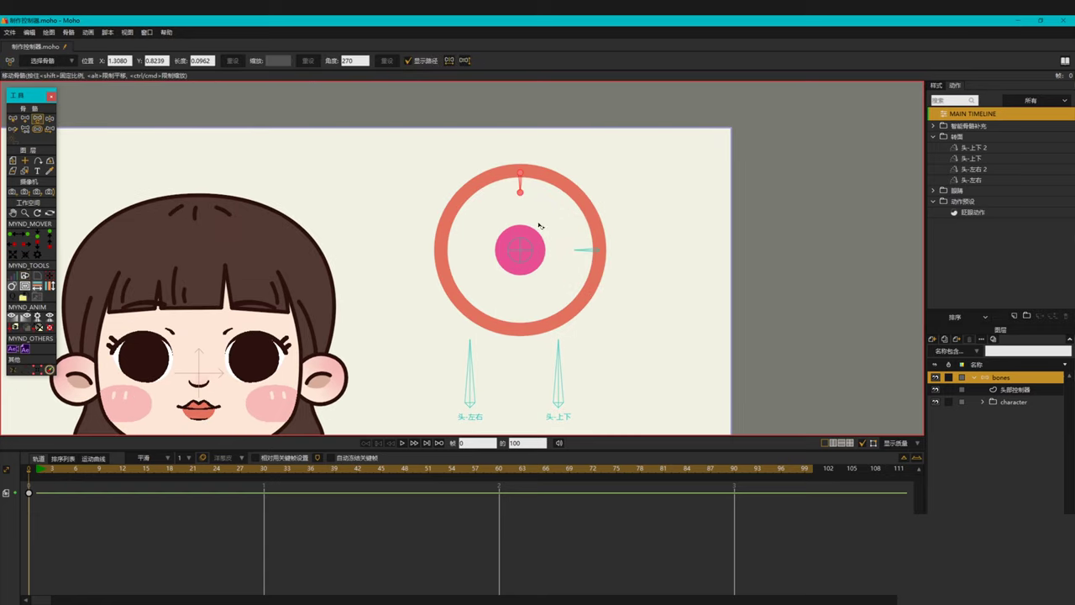
pyautogui.press('b')
pyautogui.click(701, 284)
# - Rename the short bone at the top of the ring 头-左右控制
pyautogui.moveTo(796, 276); pyautogui.dragTo(774, 264)
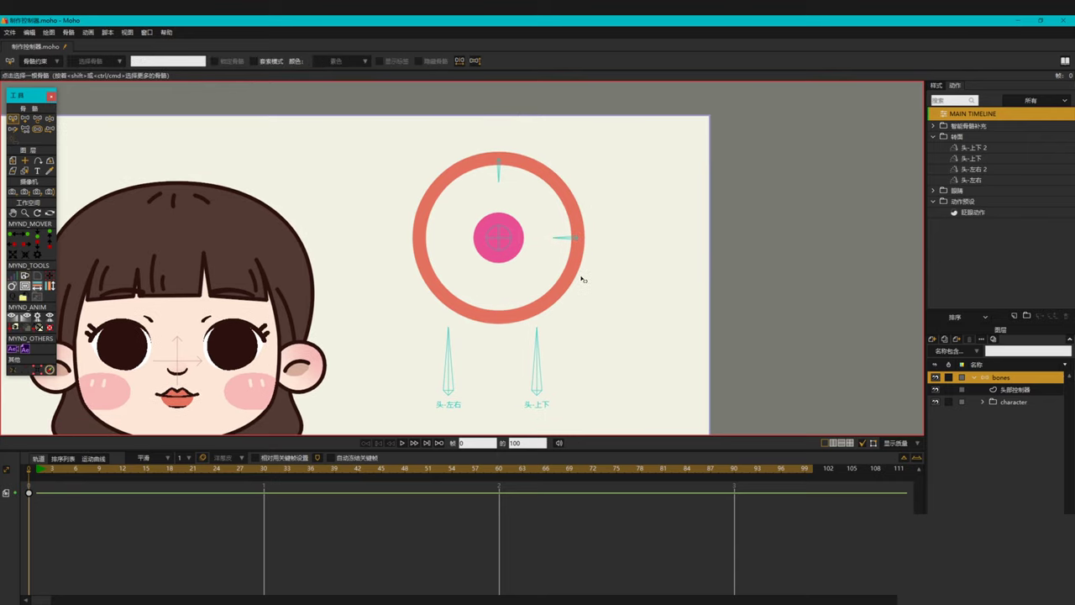
pyautogui.moveTo(684, 301); pyautogui.dragTo(672, 275)
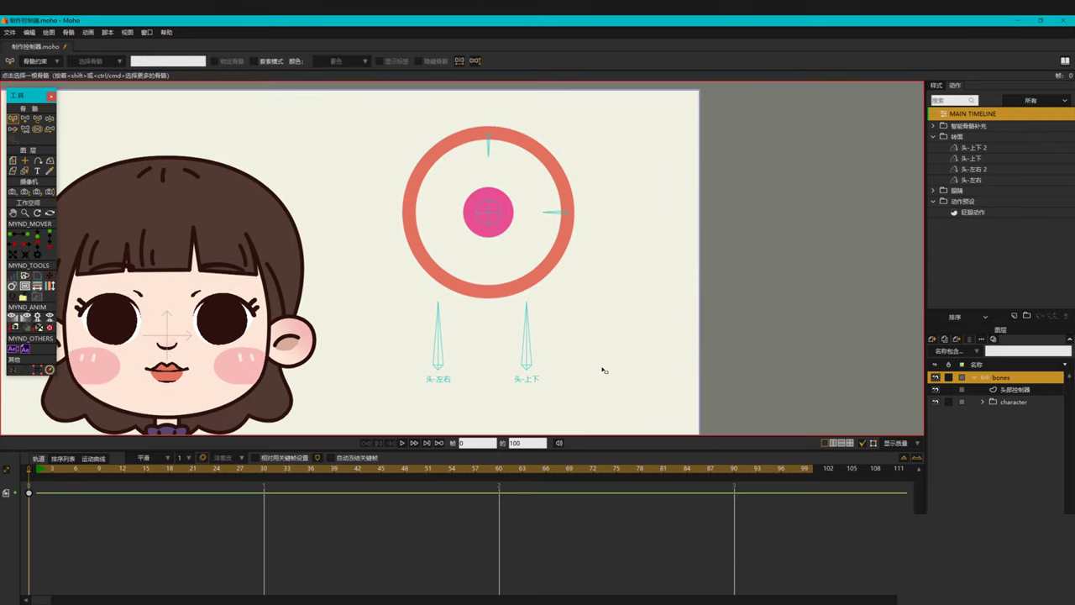
pyautogui.click(488, 145)
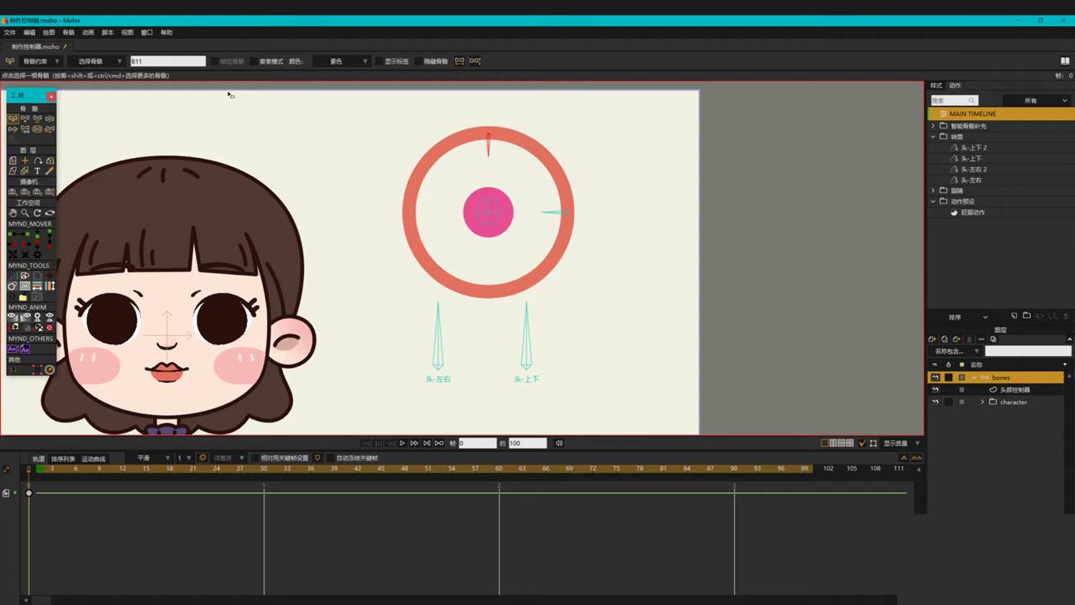
pyautogui.doubleClick(174, 63)
pyautogui.write('头')
pyautogui.write('-上下-k')
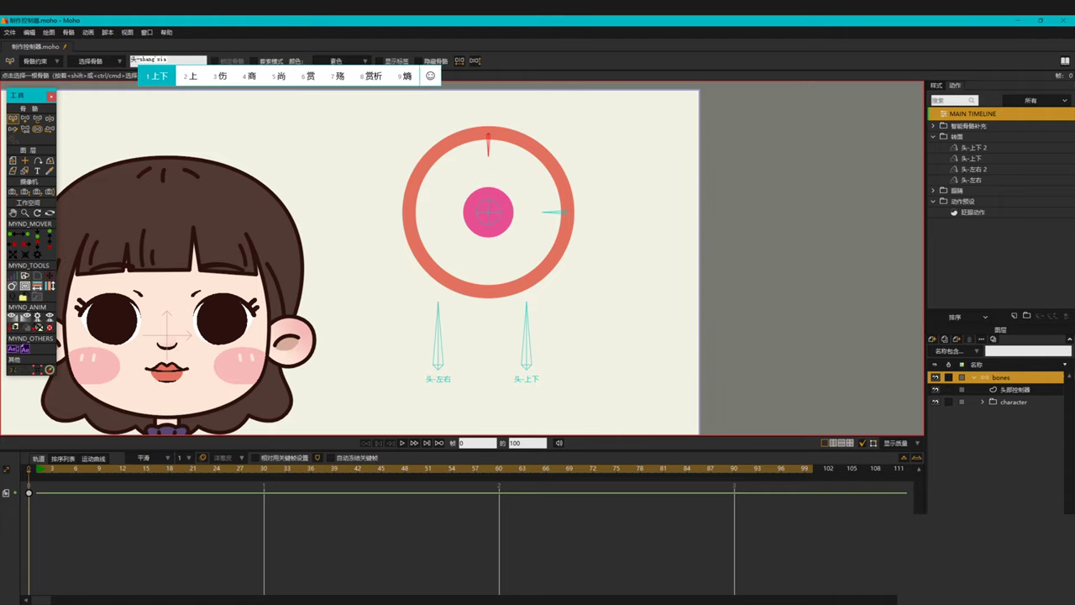
pyautogui.write('控制')
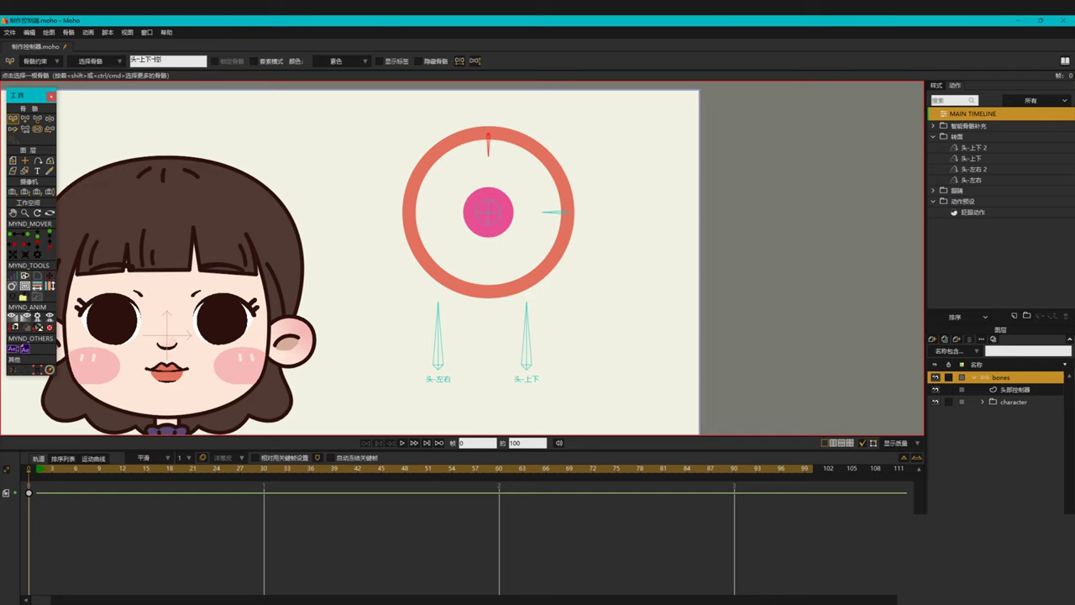
pyautogui.press('BackSpace')
pyautogui.press('BackSpace')
pyautogui.press('BackSpace')
pyautogui.write('-左右控制')
pyautogui.press('Return')
# - Rename the short bone at the right side of the ring 头-上下控制
pyautogui.click(562, 213)
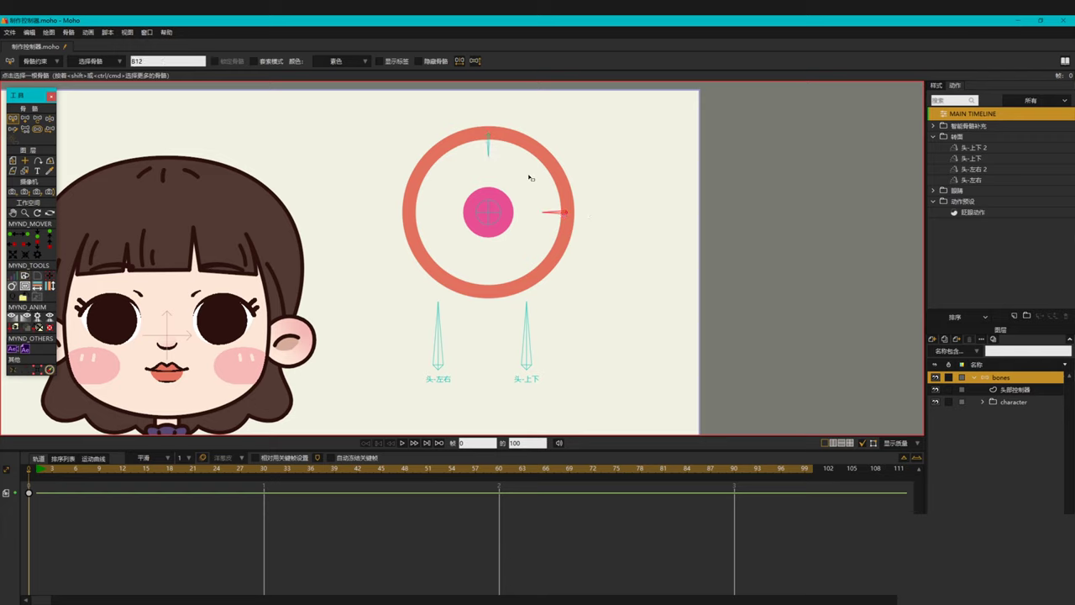
pyautogui.moveTo(152, 60); pyautogui.dragTo(122, 58)
pyautogui.press('t')
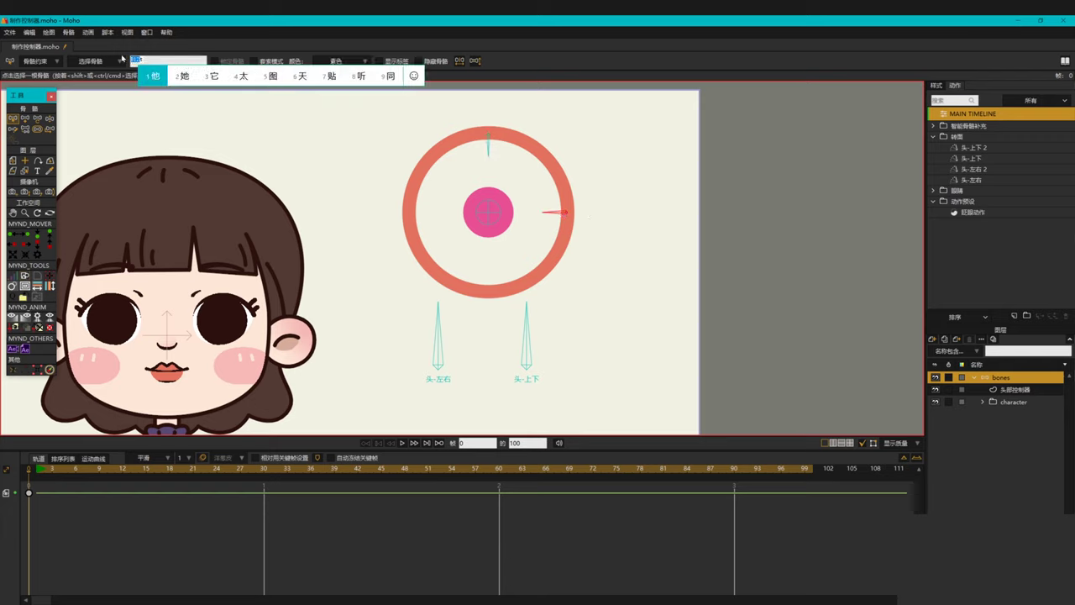
pyautogui.press('Escape')
pyautogui.write('头-shangxia')
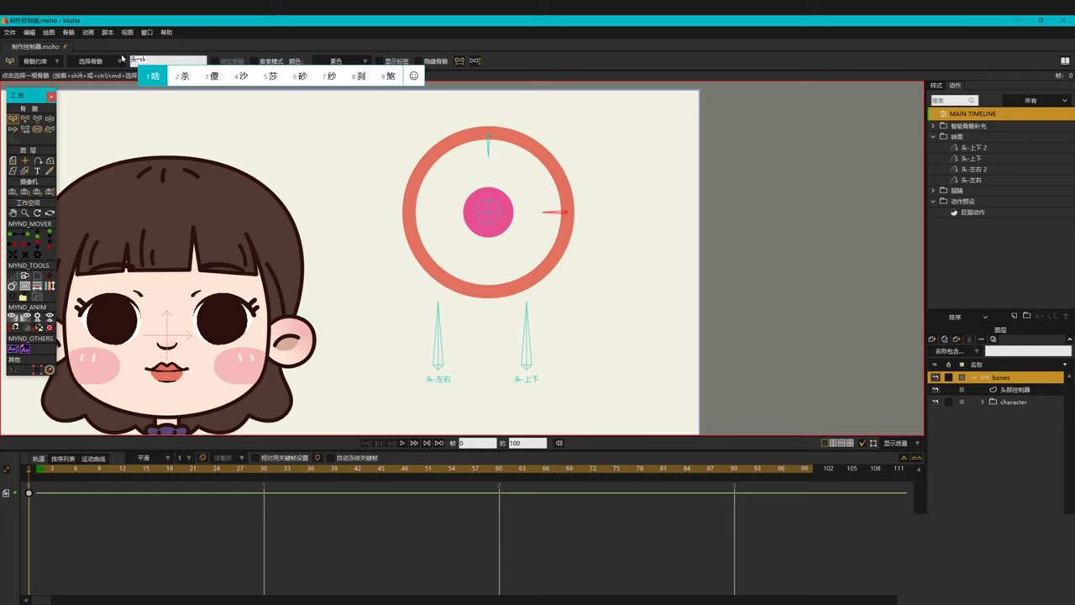
pyautogui.press('space')
pyautogui.write('kzq')
pyautogui.press('BackSpace')
pyautogui.press('BackSpace')
pyautogui.press('BackSpace')
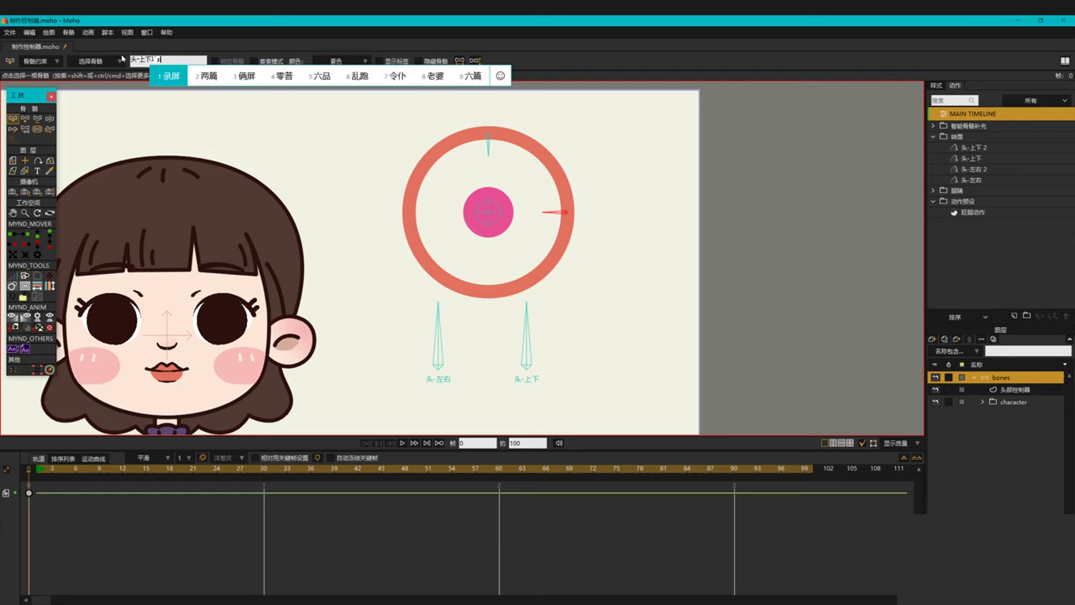
pyautogui.write('kongzhi')
pyautogui.press('space')
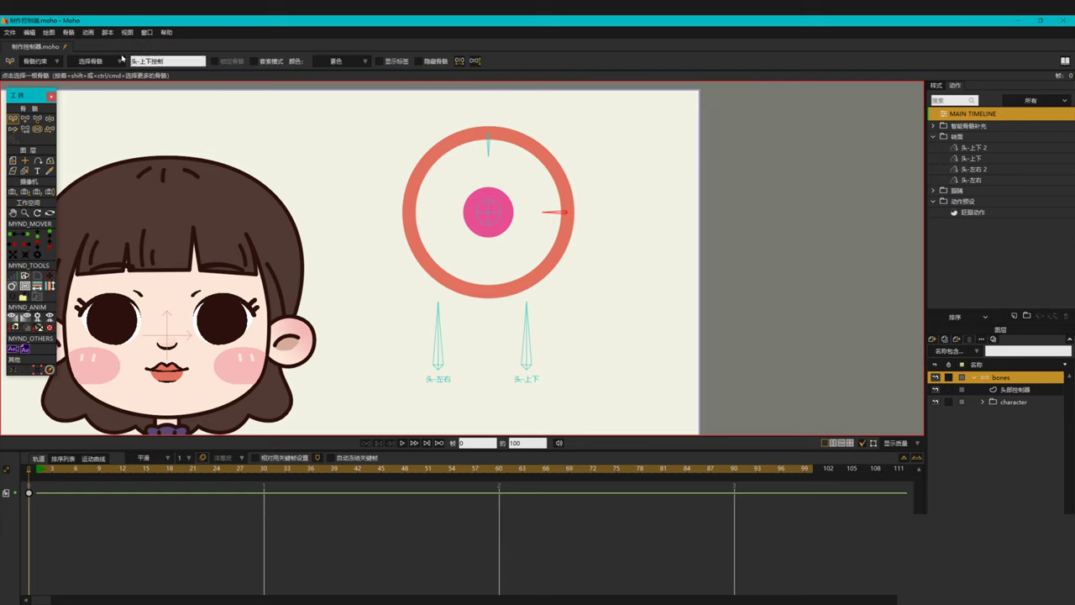
# - Rename the point bone at the ring's centre 头-总控制器
pyautogui.click(488, 212)
pyautogui.write('t')
pyautogui.press('BackSpace')
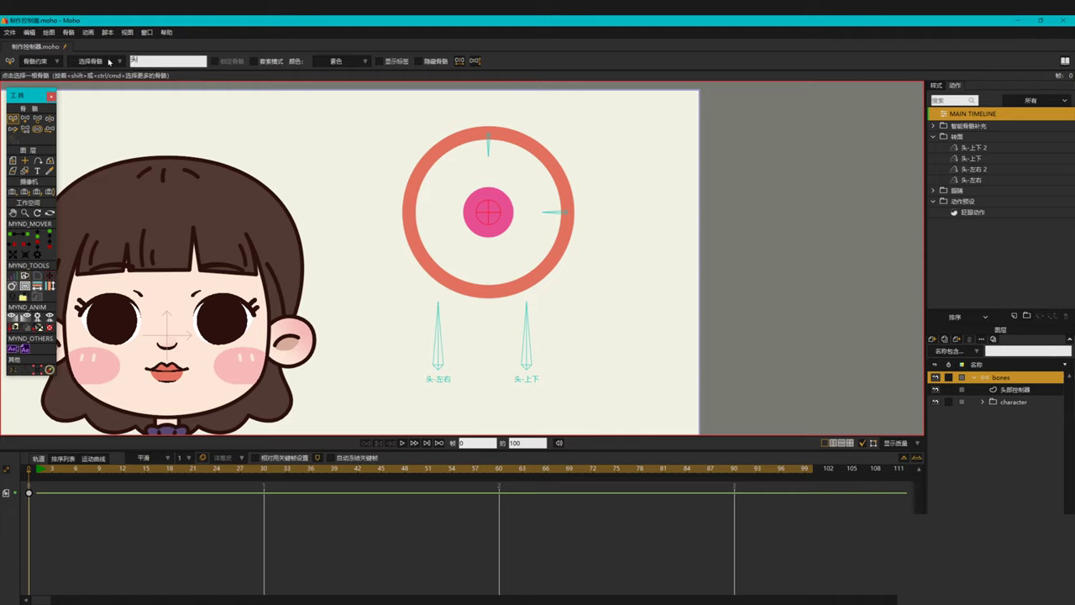
pyautogui.write('tou-zongkongzhiqi')
pyautogui.press('space')
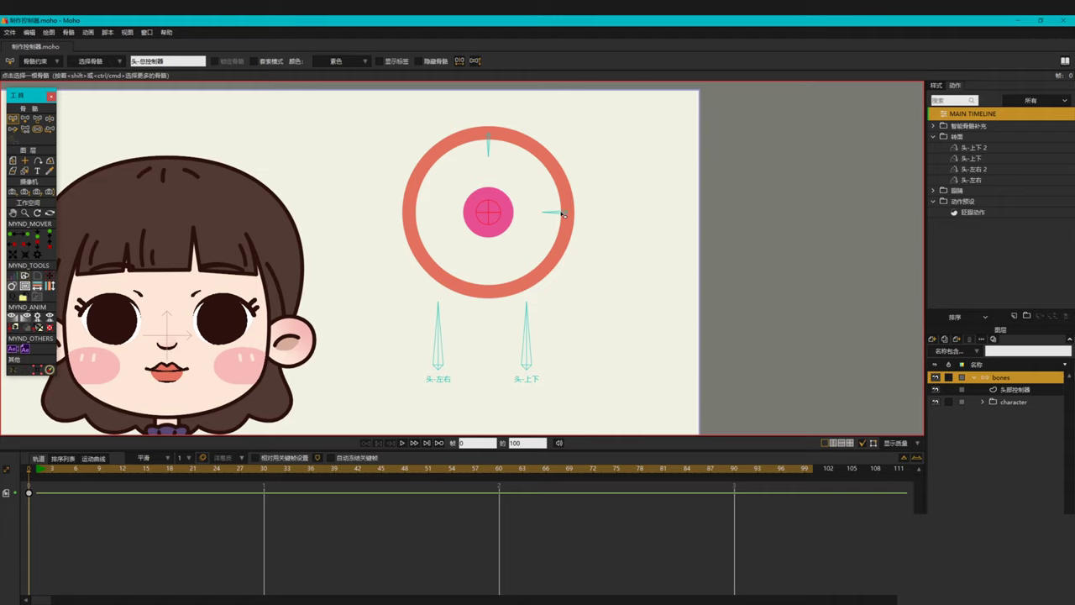
pyautogui.press('Return')
# - Check the names of the two short ring bones and the central point bone by selecting each one
pyautogui.press('a')
pyautogui.scroll(2, 461, 199)
pyautogui.moveTo(540, 201)
pyautogui.mouseDown()
pyautogui.moveTo(461, 199)
pyautogui.moveTo(537, 221)
pyautogui.mouseUp()
pyautogui.press('b')
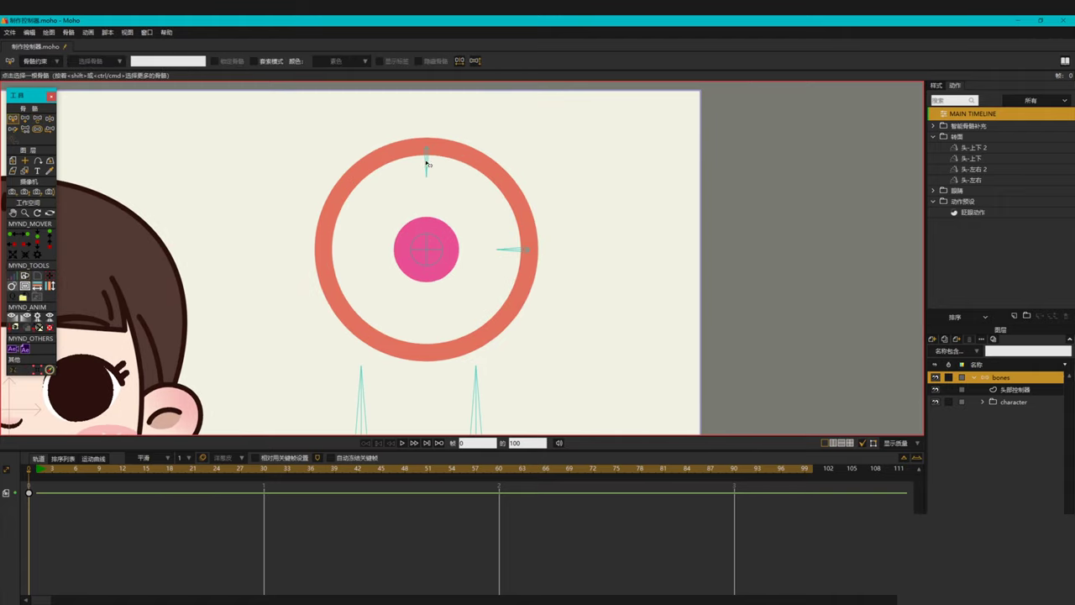
pyautogui.click(428, 164)
pyautogui.click(539, 256)
pyautogui.click(426, 250)
pyautogui.scroll(1, 555, 244)
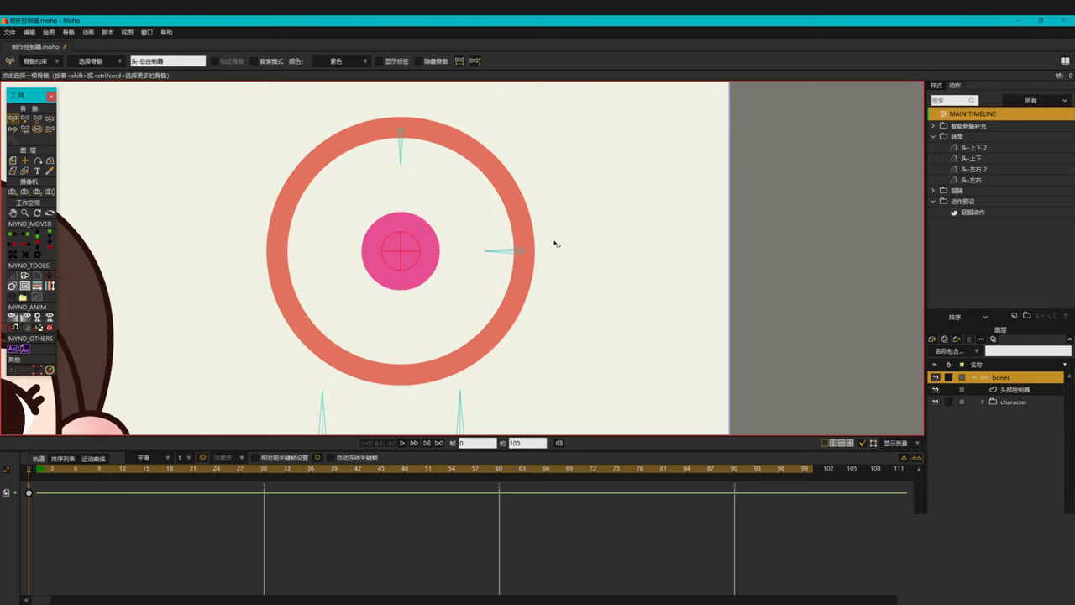
# - Draw two unparented bones from the tips of the short ring bones inward to the edge of the pink disc
pyautogui.press('a')
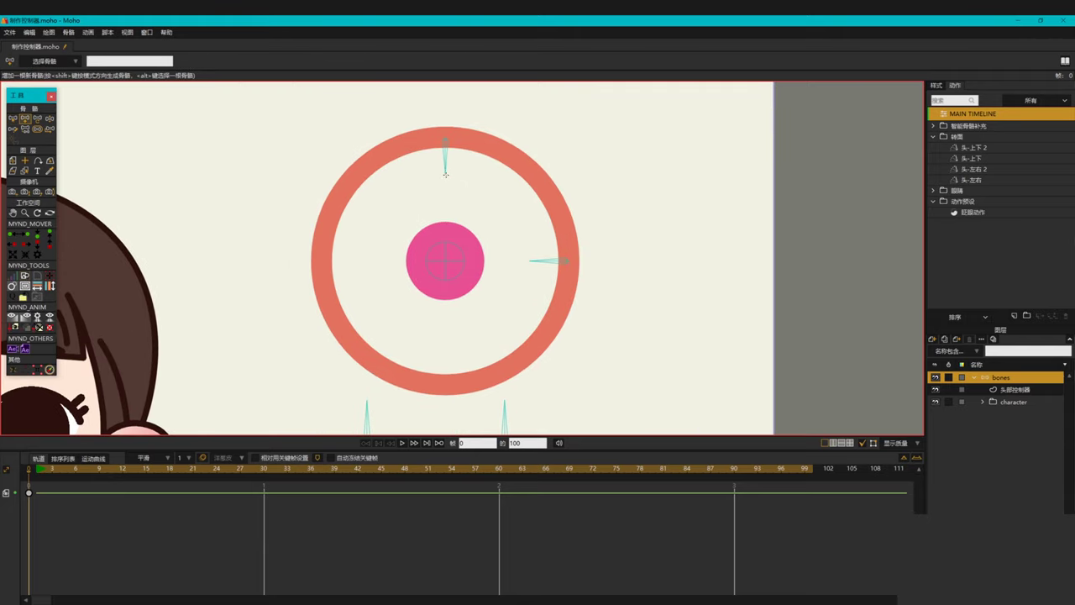
pyautogui.moveTo(445, 174); pyautogui.dragTo(445, 221)
pyautogui.moveTo(527, 261); pyautogui.dragTo(484, 261)
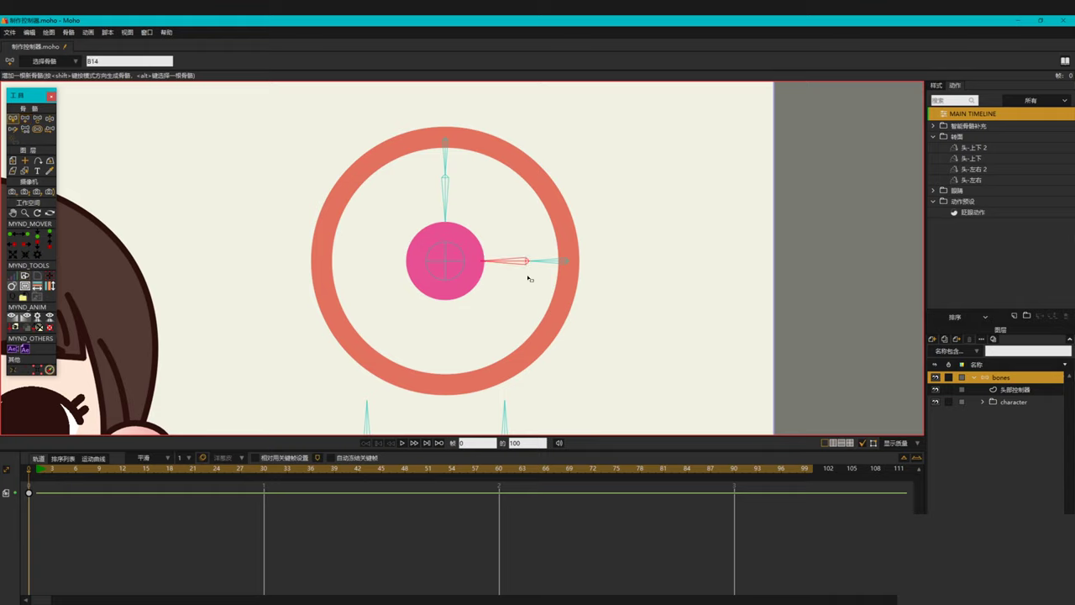
# - Move the two new bones outward so they sit outside the ring, one above it and one to its right
pyautogui.press('z')
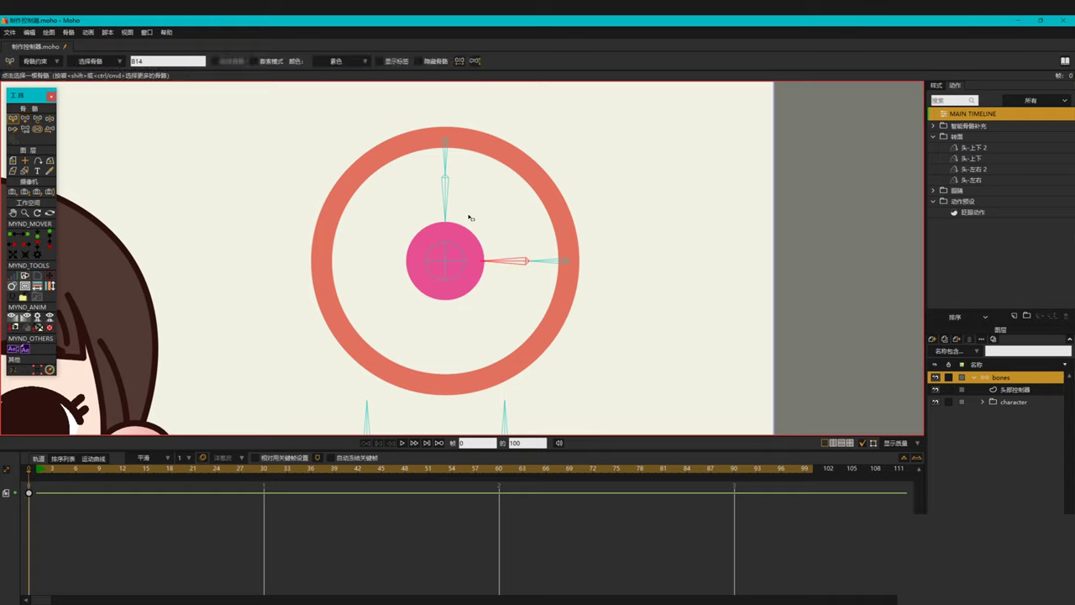
pyautogui.click(447, 195)
pyautogui.press('t')
pyautogui.moveTo(524, 260); pyautogui.dragTo(615, 263)
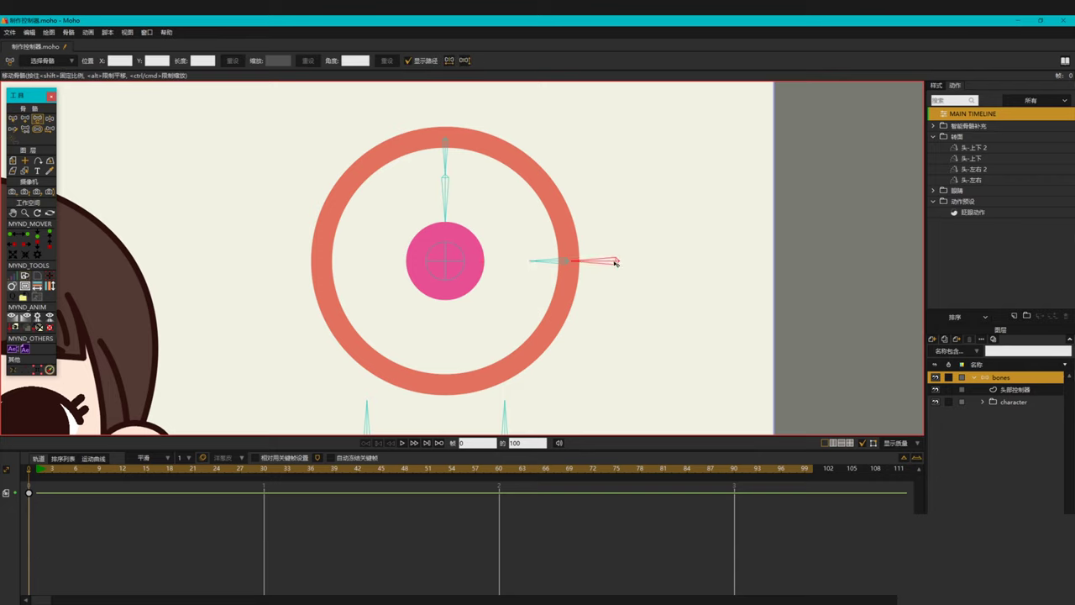
pyautogui.moveTo(444, 192); pyautogui.dragTo(445, 89)
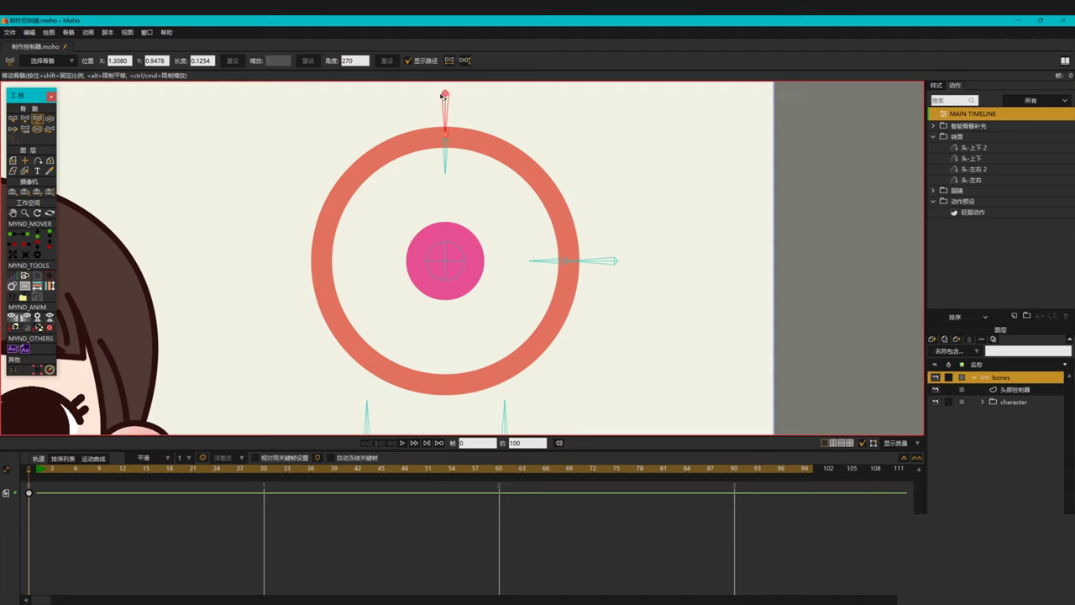
pyautogui.moveTo(750, 186); pyautogui.dragTo(729, 198)
# - Enable angle constraints on both outer bones with a minimum of -35 and a maximum of 35 degrees
pyautogui.press('z')
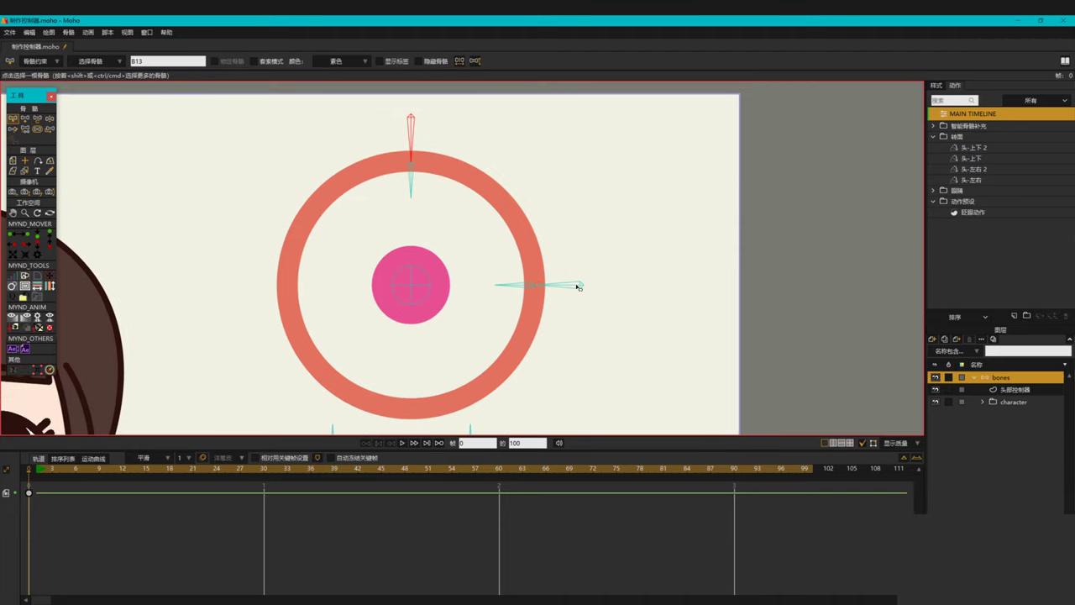
pyautogui.click(579, 287)
pyautogui.click(38, 63)
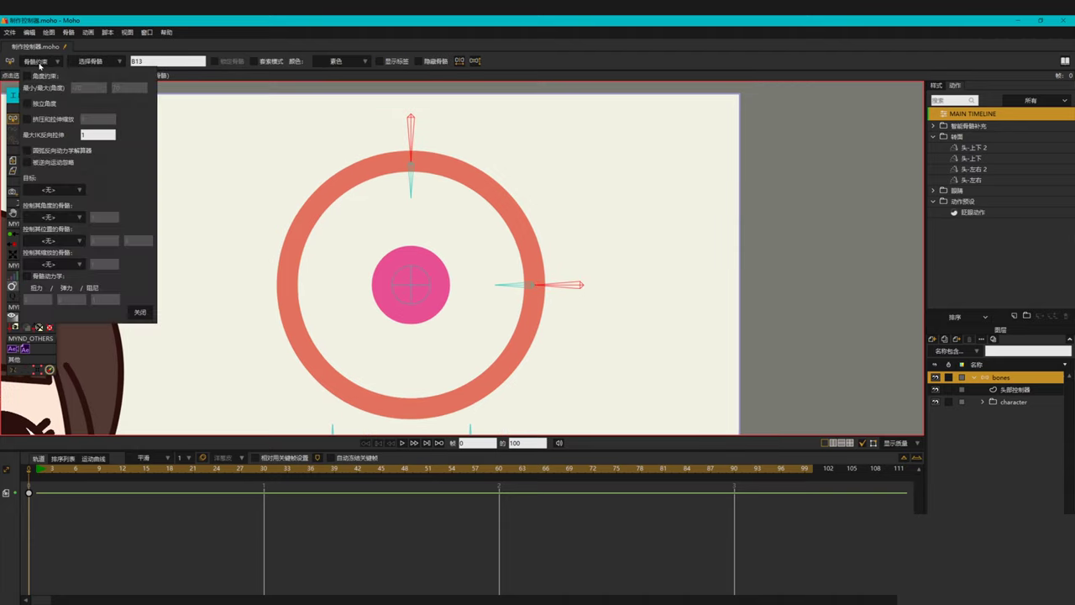
pyautogui.click(26, 77)
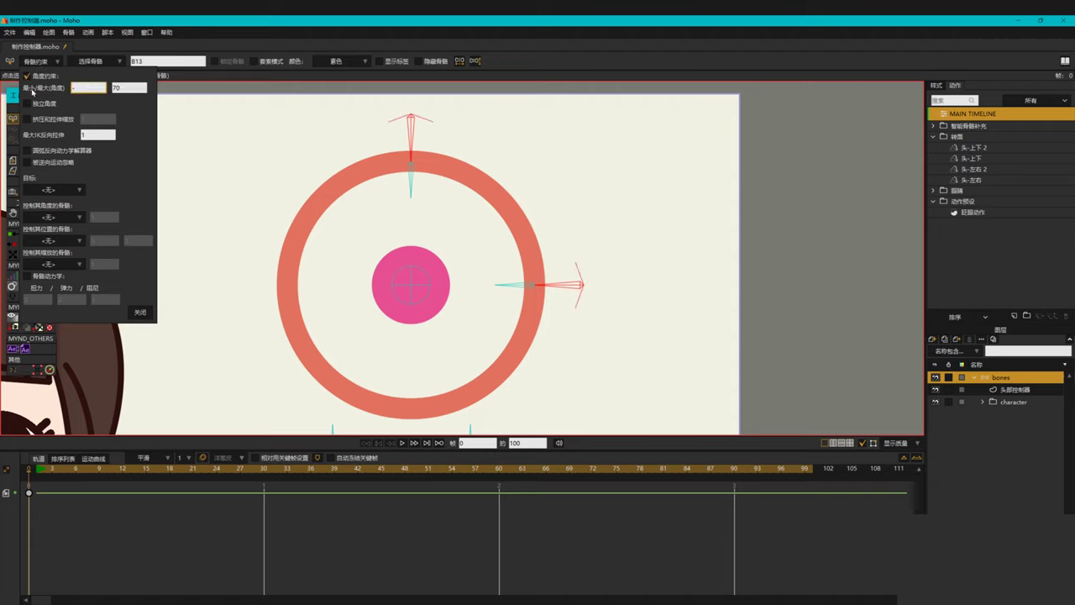
pyautogui.press('Tab')
pyautogui.write('35')
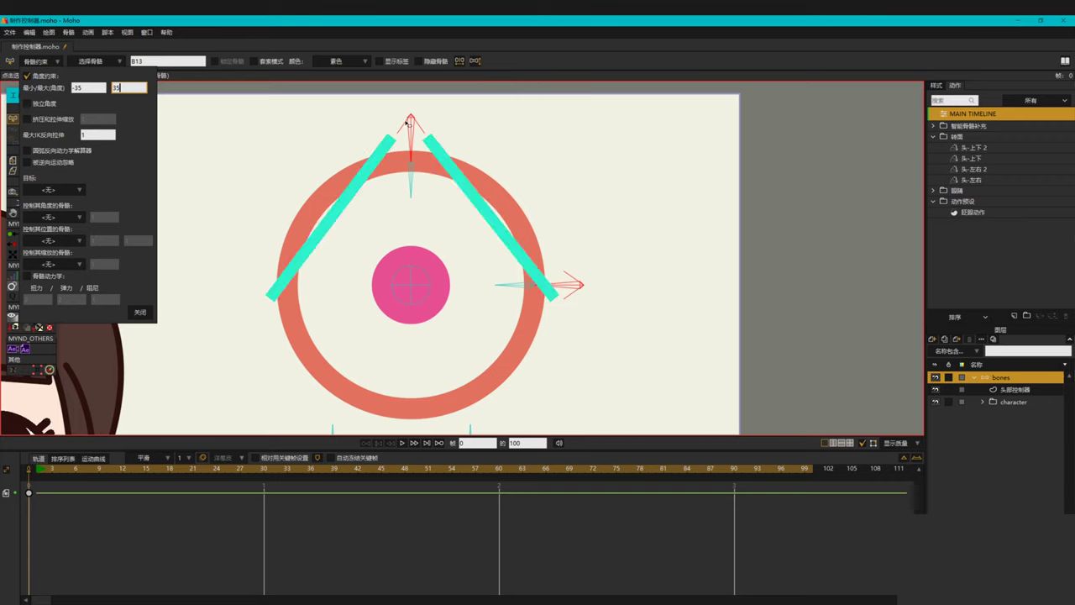
pyautogui.click(309, 226)
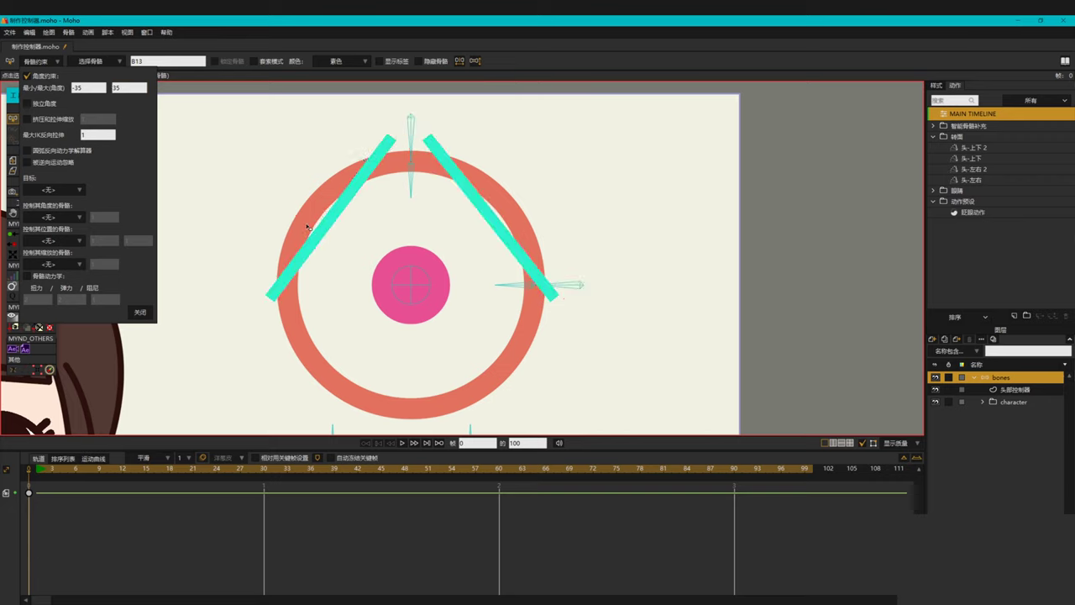
# - Try angle limits of -40 and 40 on the outer bone above the ring, settling on -45 and 45 degrees
pyautogui.click(408, 121)
pyautogui.moveTo(93, 88); pyautogui.dragTo(53, 93)
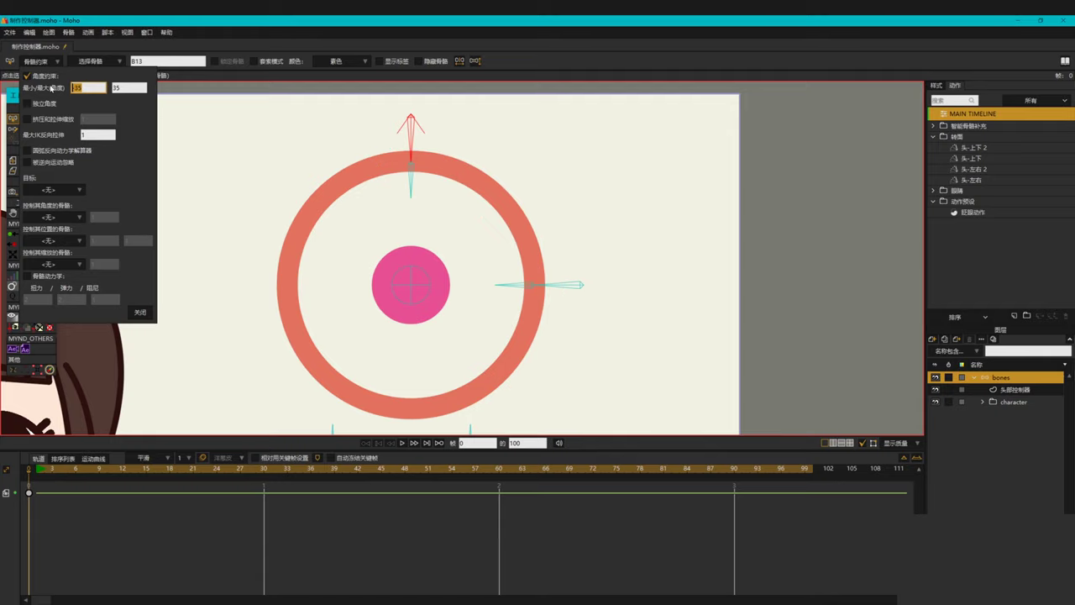
pyautogui.write('-40')
pyautogui.press('Tab')
pyautogui.write('40')
pyautogui.click(90, 88)
pyautogui.write('-45')
pyautogui.press('Tab')
pyautogui.write('45')
pyautogui.press('Return')
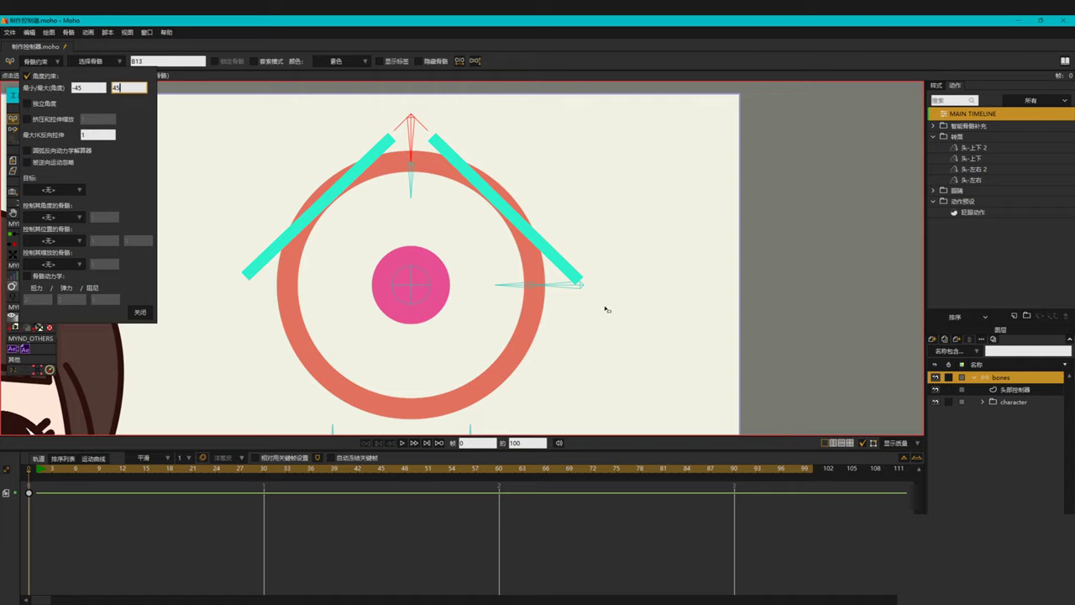
# - Set the angle limits of the outer bone right of the ring to -45 and 45 degrees and close the constraints
pyautogui.click(583, 284)
pyautogui.click(81, 87)
pyautogui.write('-45')
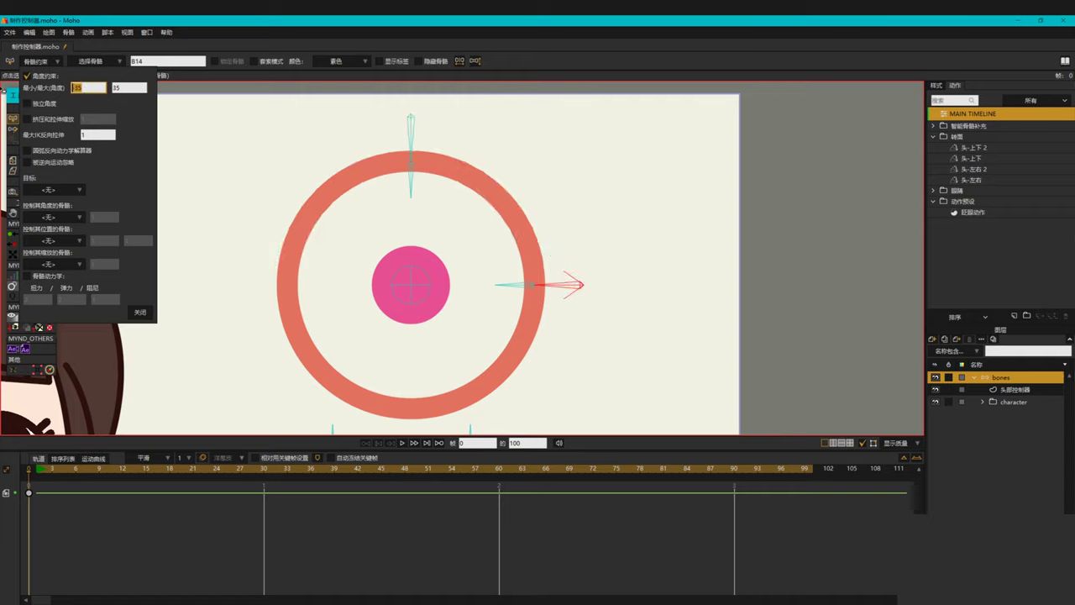
pyautogui.press('Tab')
pyautogui.write('45')
pyautogui.click(140, 312)
pyautogui.scroll(-2, 412, 290)
pyautogui.click(569, 354)
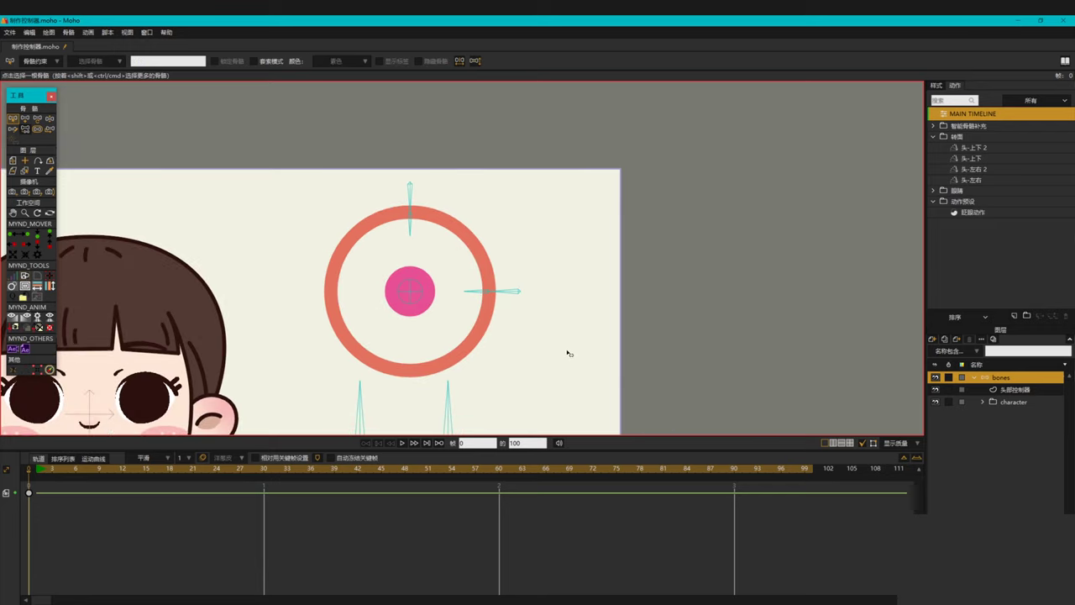
# - Rename the outer bone above the ring 头-左右-控制-1
pyautogui.moveTo(599, 380); pyautogui.dragTo(606, 316)
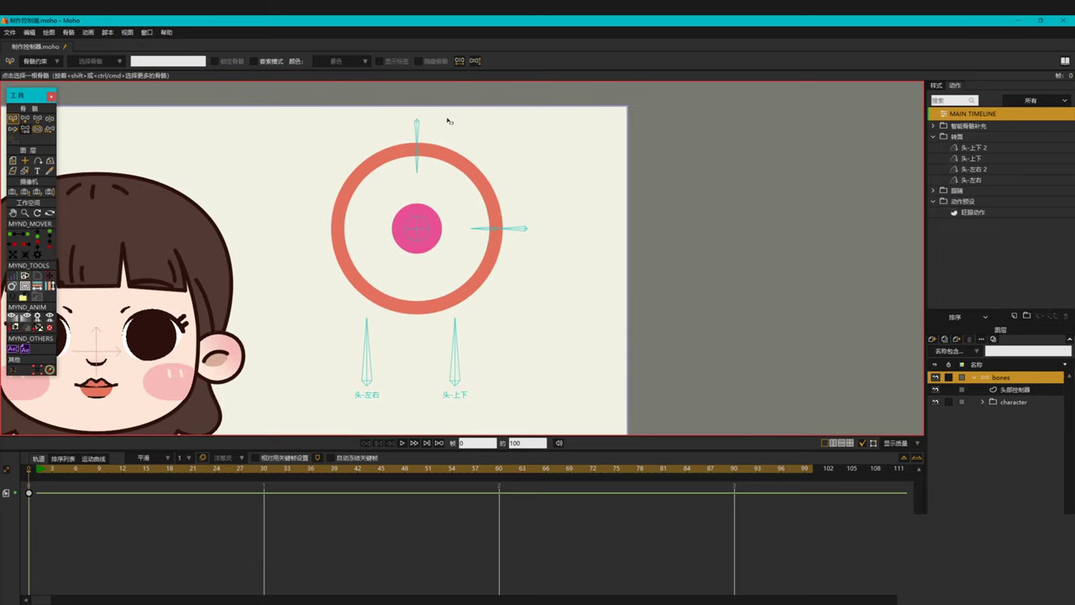
pyautogui.click(417, 126)
pyautogui.click(180, 62)
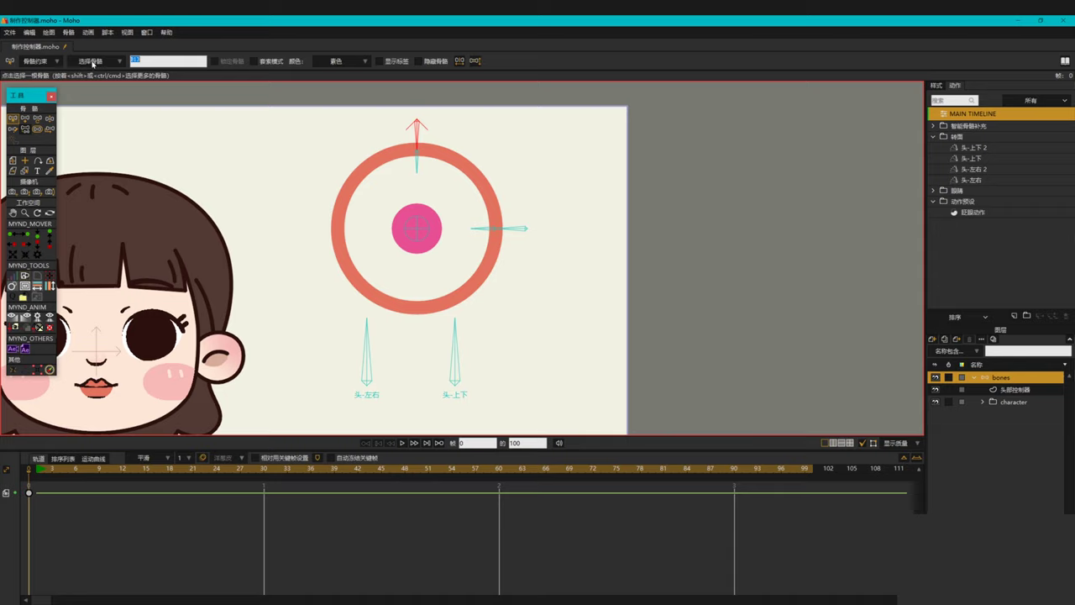
pyautogui.write('tou')
pyautogui.write('头')
pyautogui.write('-左右')
pyautogui.write('kong')
pyautogui.write('zhi')
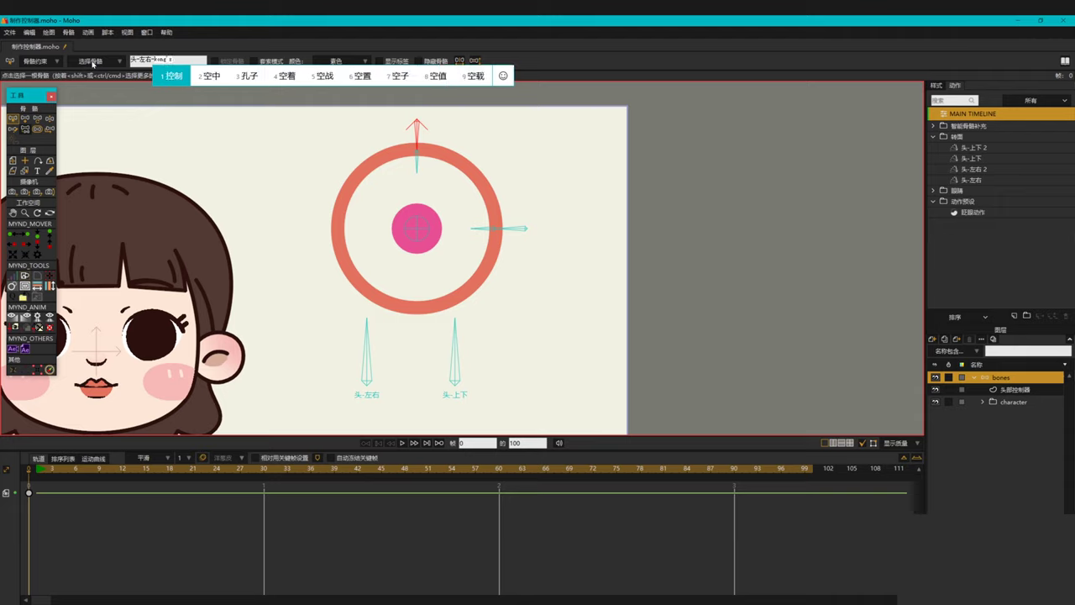
pyautogui.press('space')
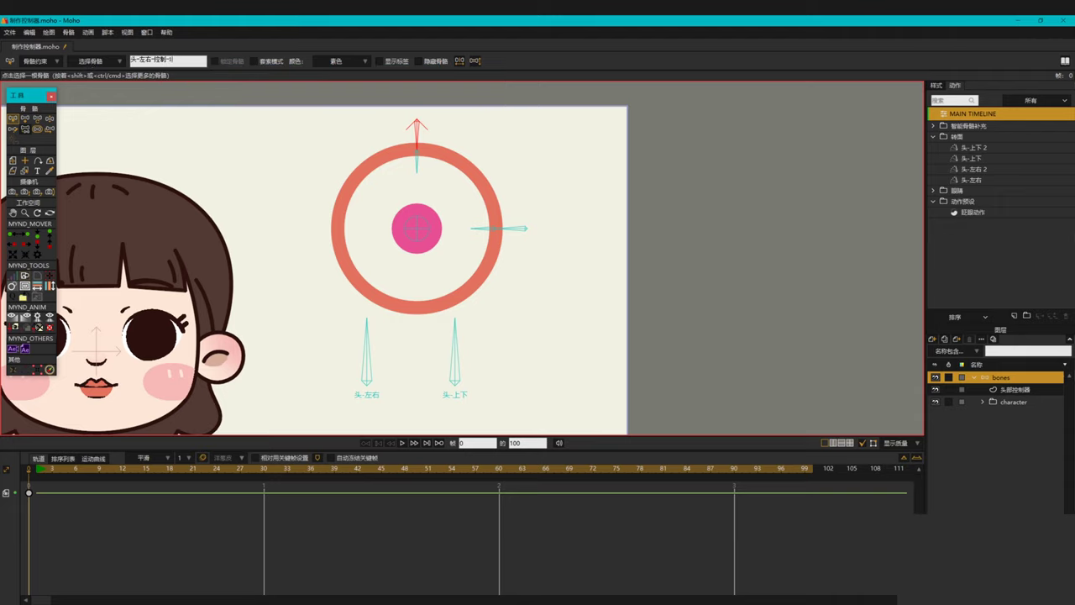
pyautogui.press('Return')
# - Rename the outer bone right of the ring 头-上下-控制-1, reusing the upper outer bone's name with 上下 in place of 左右
pyautogui.hotkey('ctrl', 'c')
pyautogui.click(529, 229)
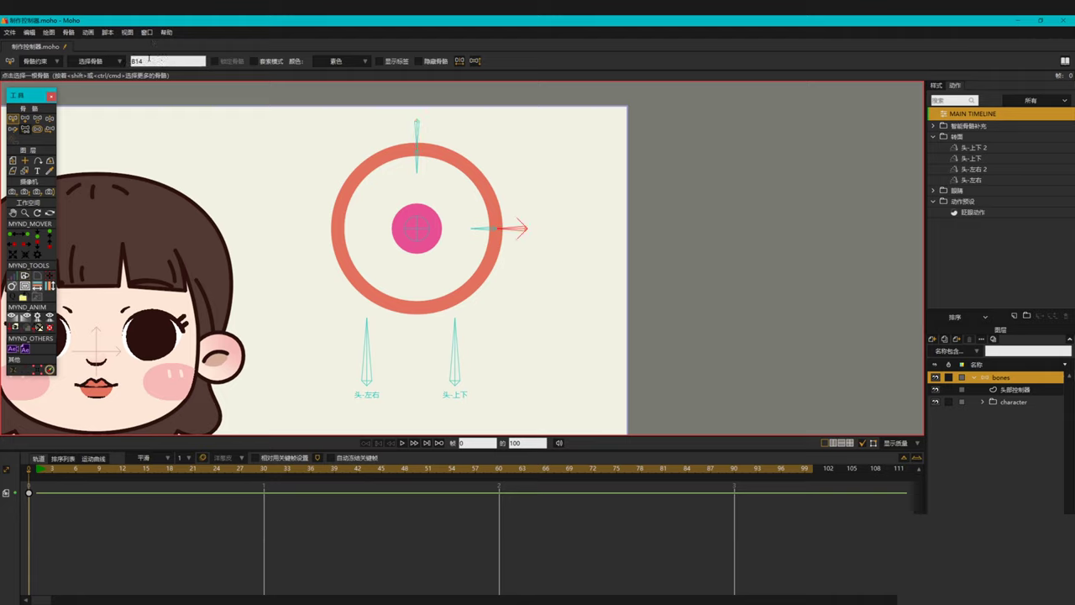
pyautogui.hotkey('ctrl', 'v')
pyautogui.write('-1')
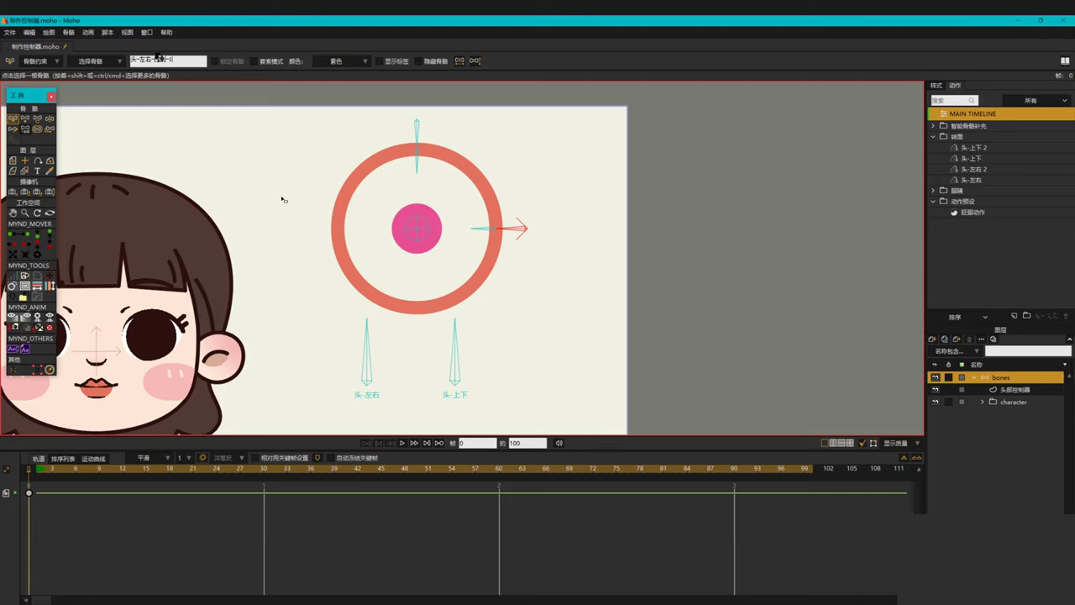
pyautogui.press('BackSpace')
pyautogui.press('BackSpace')
pyautogui.write('上下')
pyautogui.press('Return')
# - Show the name labels of the two short control bones on the ring
pyautogui.click(415, 127)
pyautogui.keyDown('shift'); pyautogui.click(521, 229); pyautogui.keyUp('shift')
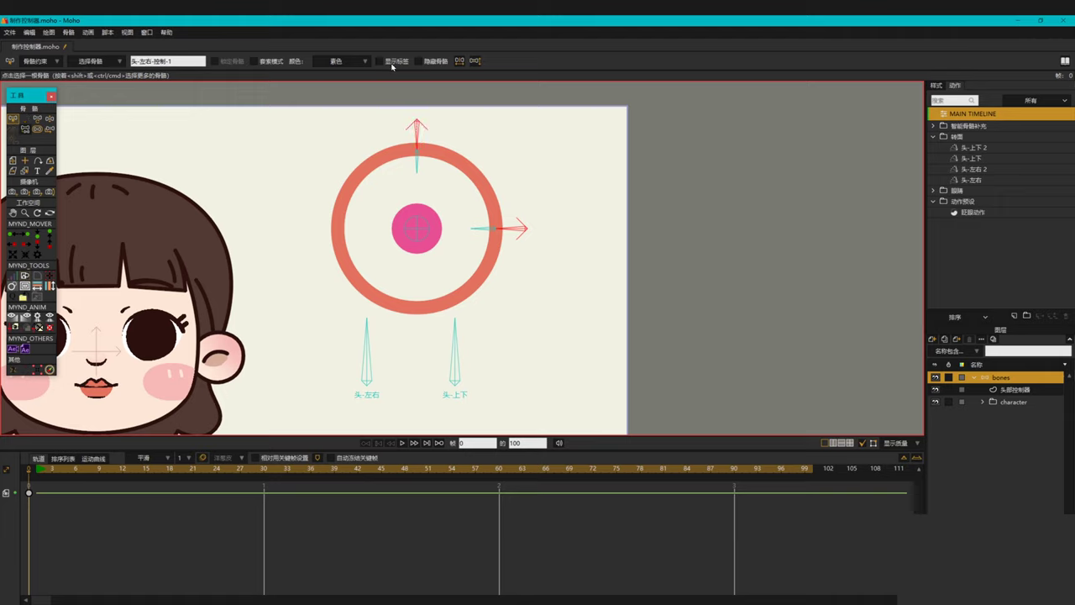
pyautogui.click(624, 268)
pyautogui.click(418, 166)
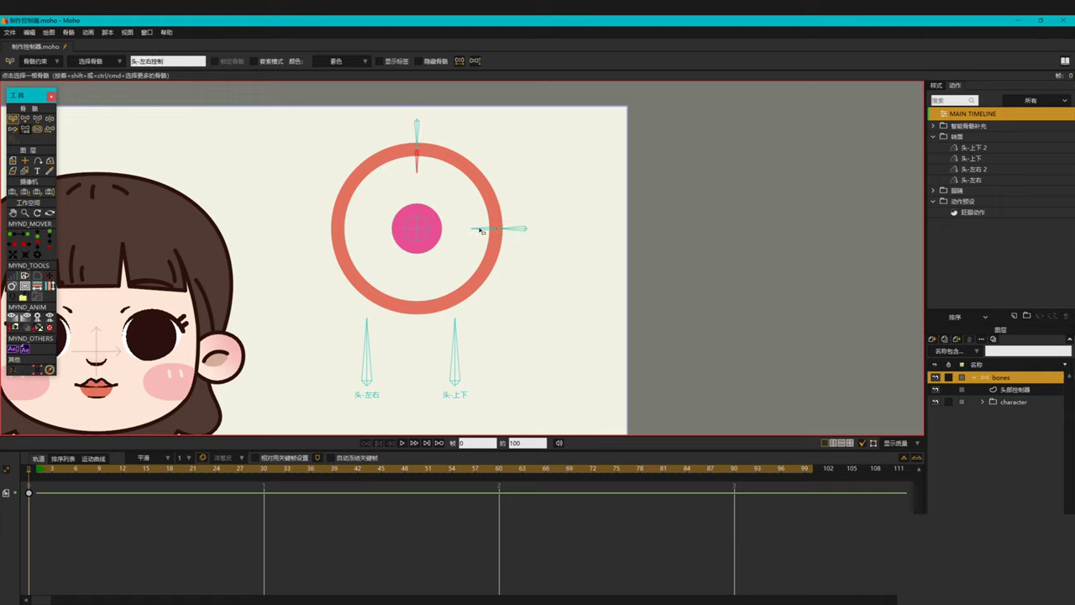
pyautogui.keyDown('shift'); pyautogui.click(489, 229); pyautogui.keyUp('shift')
pyautogui.click(398, 65)
pyautogui.click(668, 291)
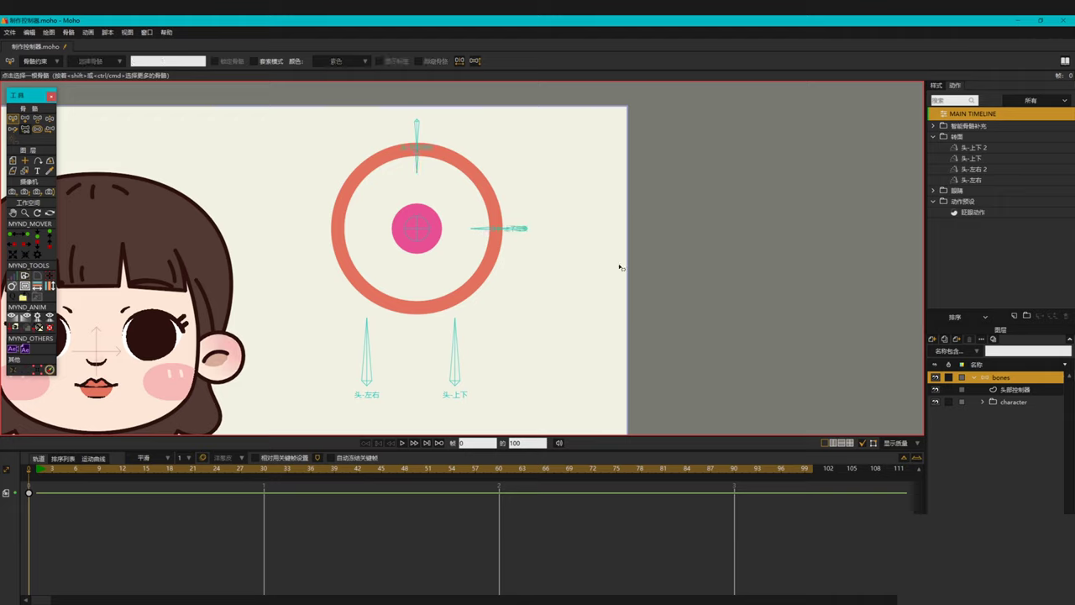
# - Show the name label of the point bone at the ring's centre
pyautogui.moveTo(611, 265); pyautogui.dragTo(607, 288)
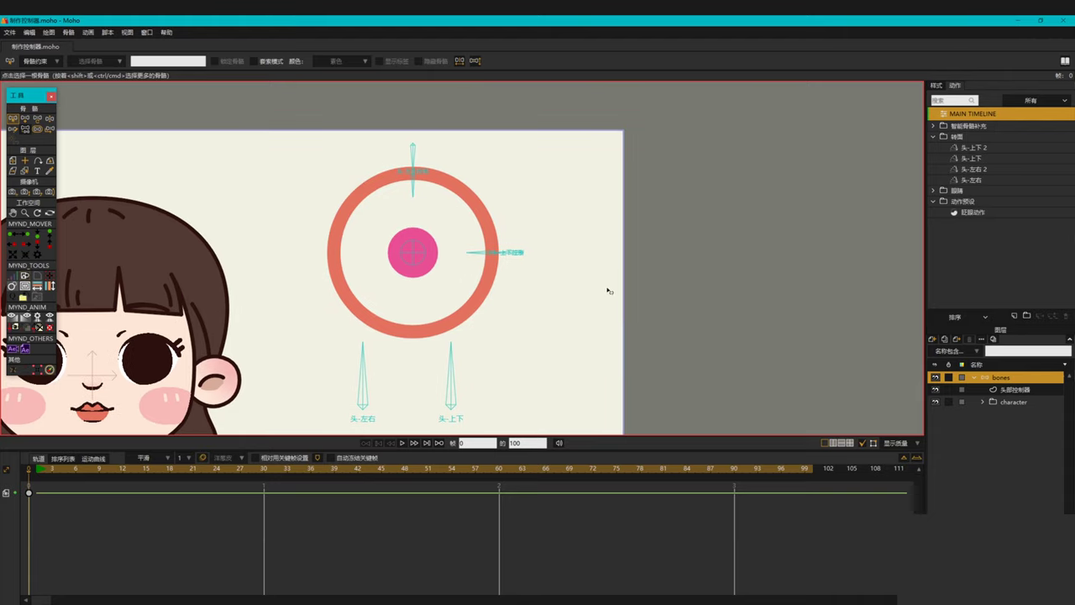
pyautogui.scroll(2, 424, 245)
pyautogui.press('z')
pyautogui.moveTo(410, 252); pyautogui.dragTo(335, 277)
pyautogui.press('b')
pyautogui.click(411, 169)
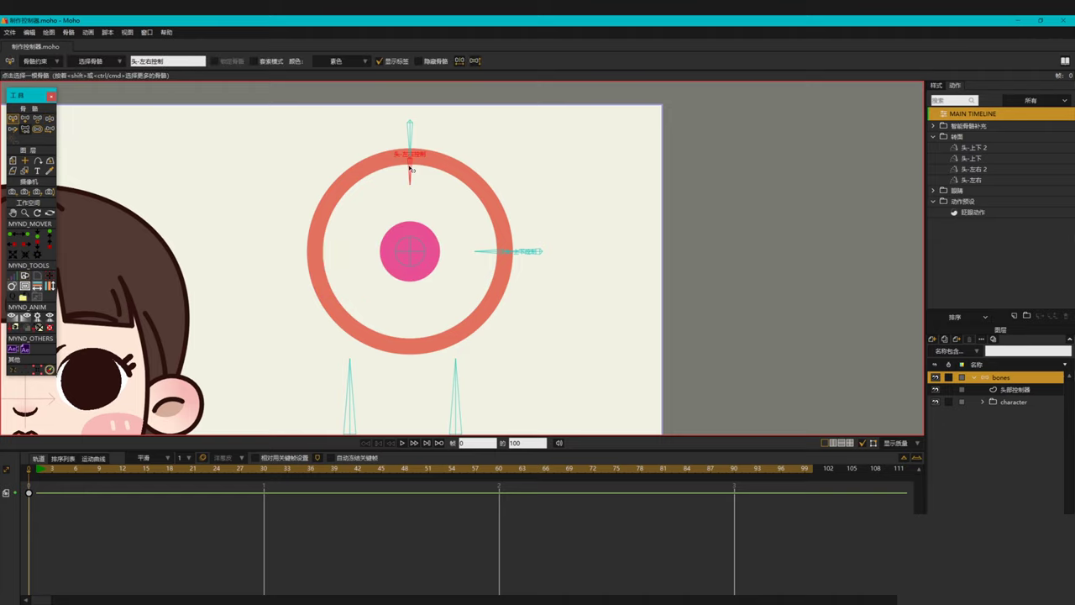
pyautogui.click(414, 254)
pyautogui.click(398, 63)
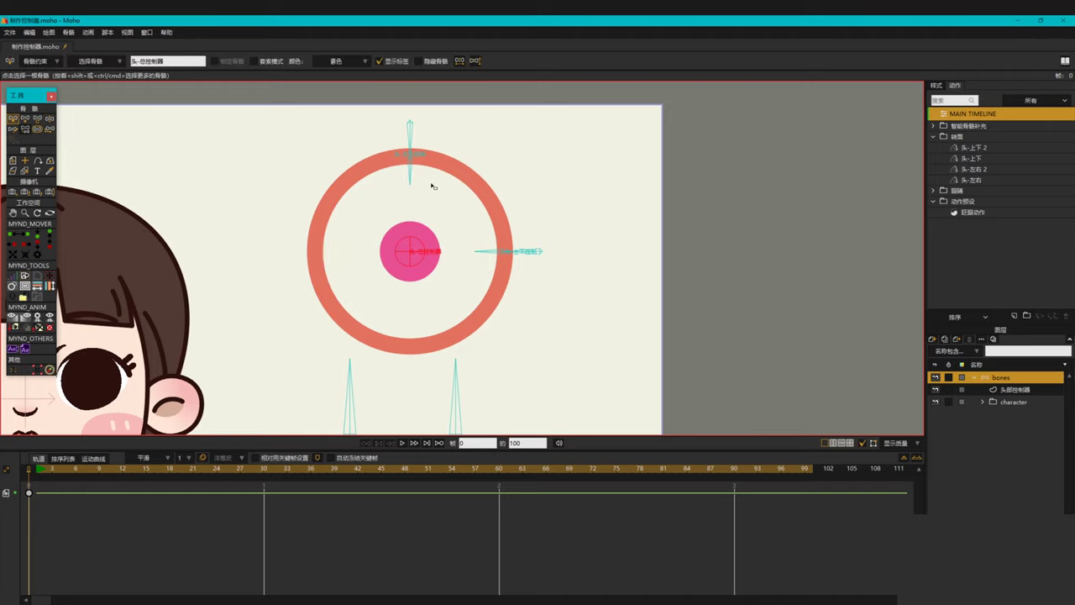
# - Make 头-总控制器 control the position of 头-左右控制, adjusting the vertical factor so it follows horizontal movement only
pyautogui.scroll(2, 433, 261)
pyautogui.scroll(1, 468, 267)
pyautogui.click(402, 177)
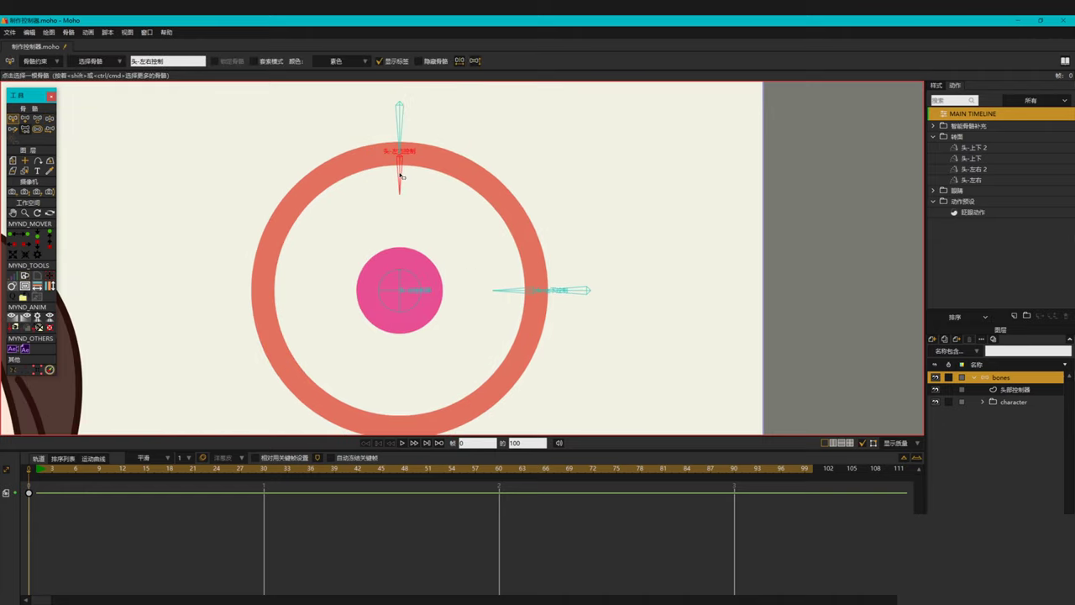
pyautogui.click(38, 61)
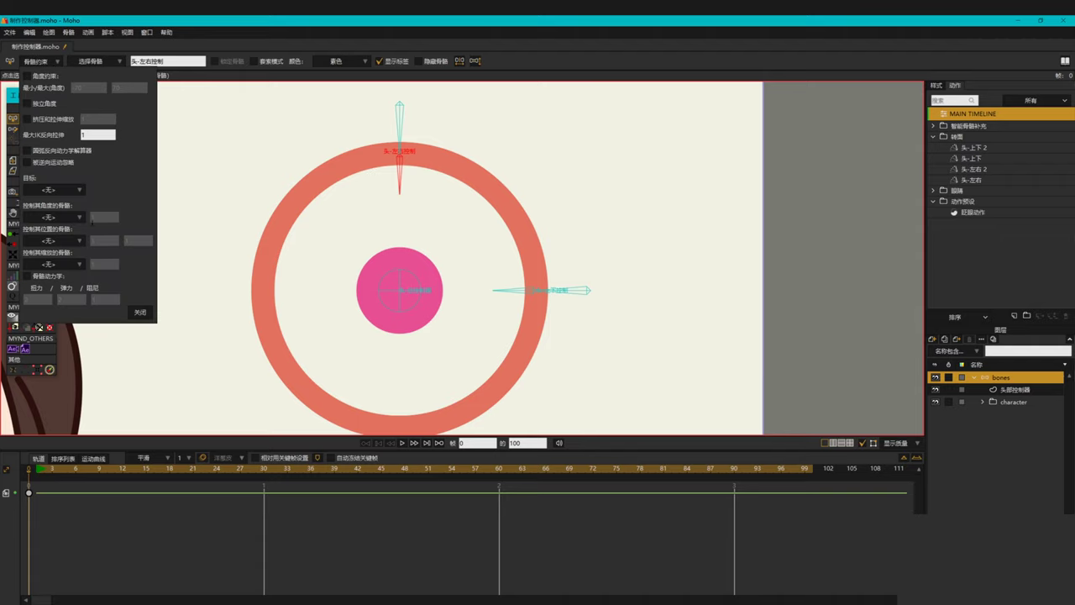
pyautogui.click(68, 242)
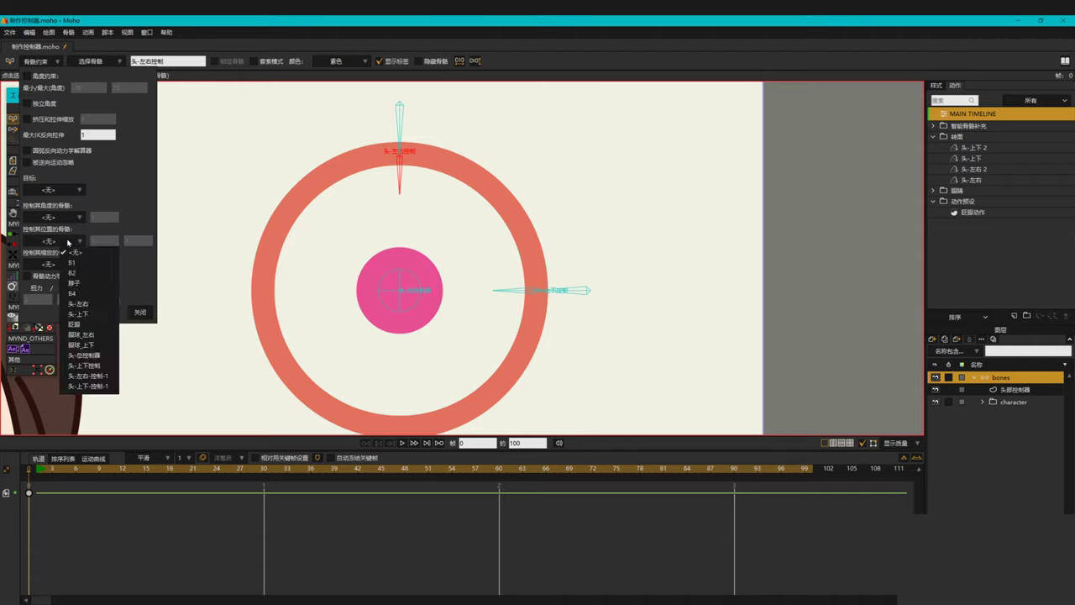
pyautogui.click(96, 356)
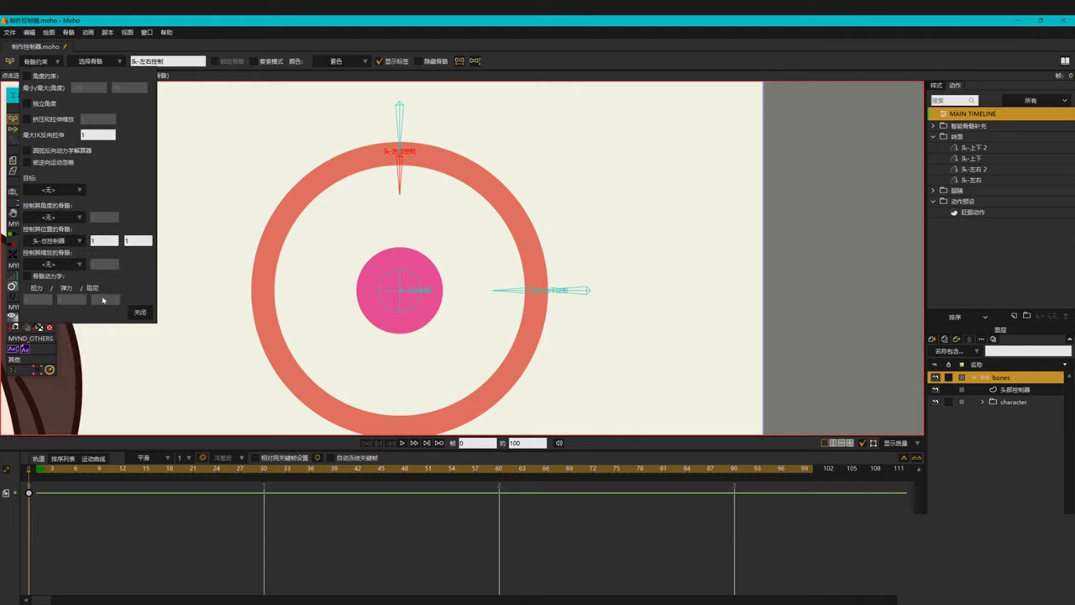
pyautogui.click(139, 241)
pyautogui.click(138, 240)
pyautogui.click(140, 313)
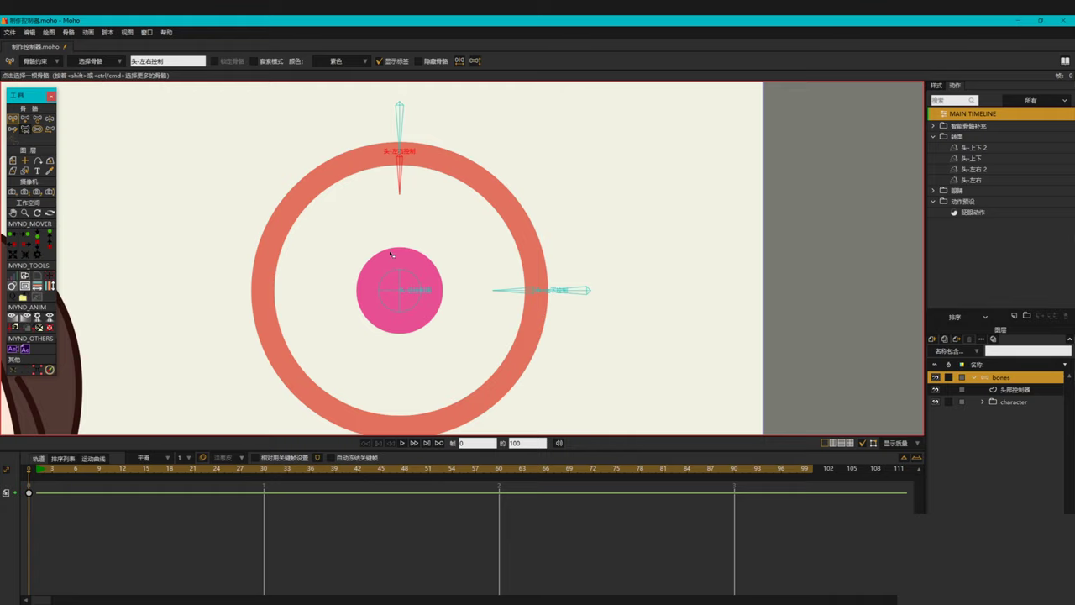
# - Test how 头-左右控制 follows by moving the central point bone sideways with Manipulate Bones
pyautogui.press('z')
pyautogui.moveTo(400, 309); pyautogui.dragTo(594, 311)
pyautogui.moveTo(605, 362); pyautogui.dragTo(604, 357)
pyautogui.press('z')
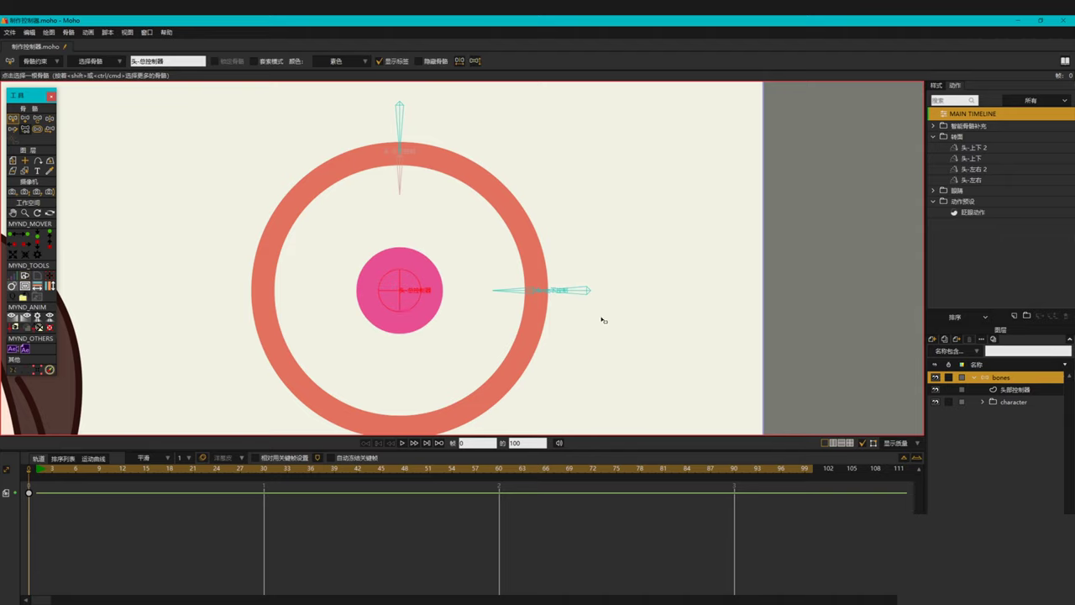
# - Make 头-总控制器 control the position of 头-上下控制, adjusting the horizontal factor so it follows vertical movement only
pyautogui.click(531, 291)
pyautogui.click(52, 61)
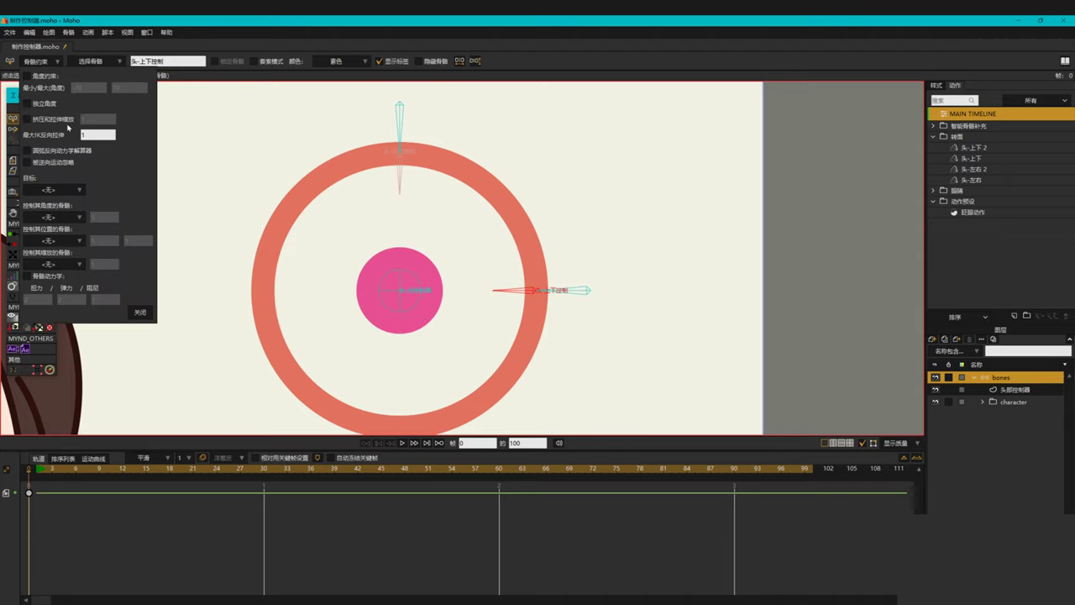
pyautogui.click(70, 240)
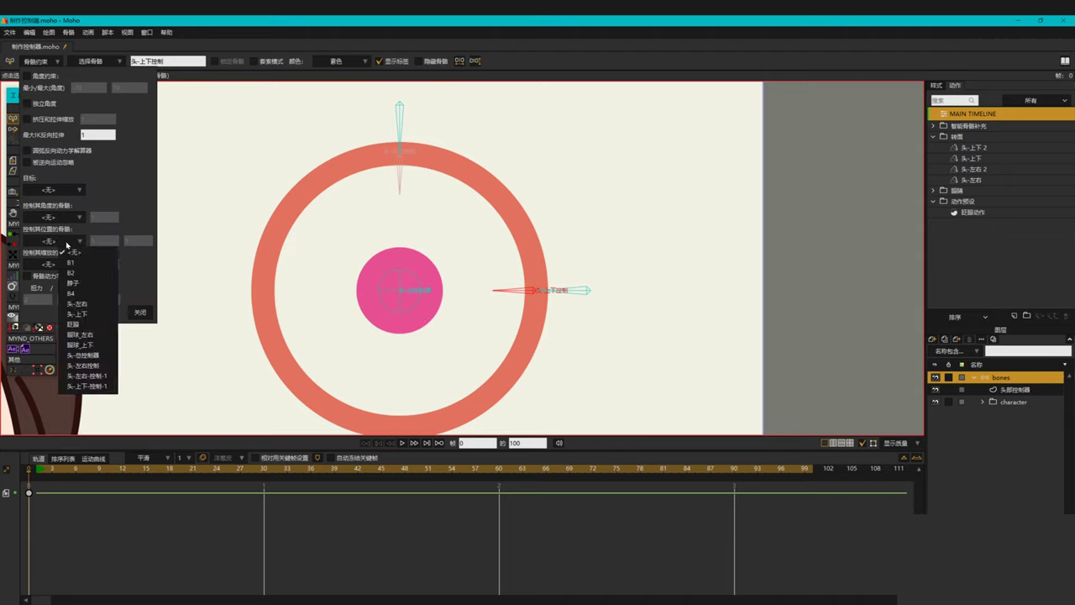
pyautogui.click(91, 356)
pyautogui.click(104, 241)
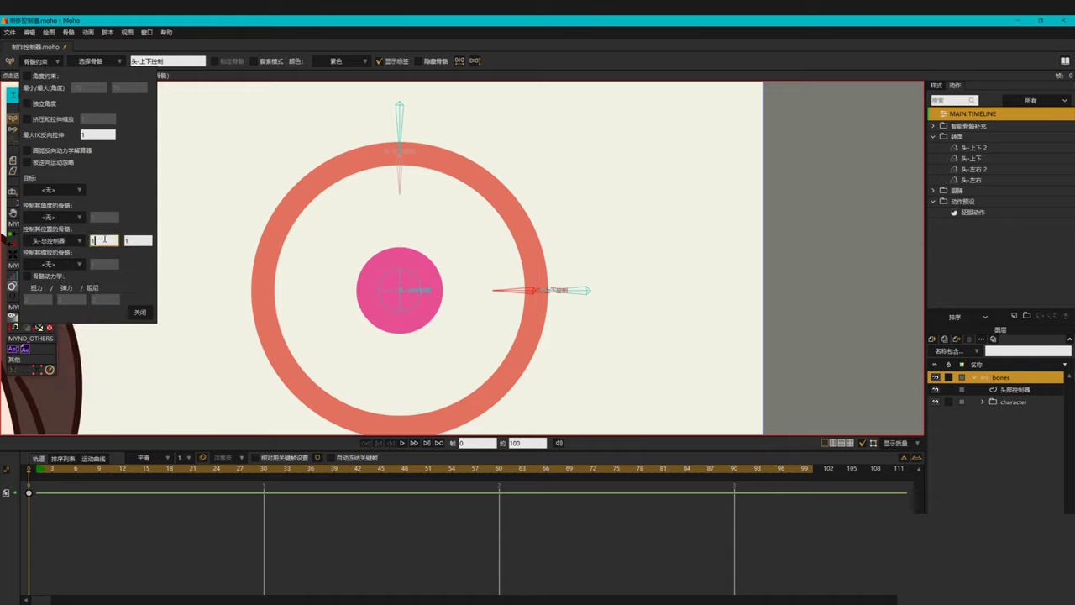
pyautogui.click(145, 316)
# - Test how 头-上下控制 follows by moving the central point bone downward with Manipulate Bones
pyautogui.press('z')
pyautogui.click(400, 295)
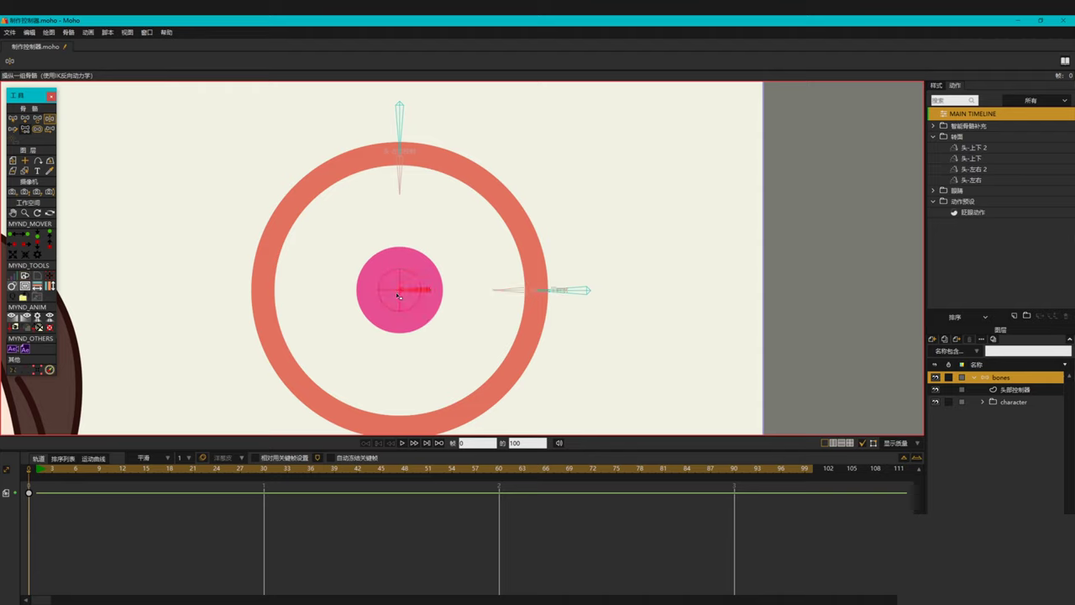
pyautogui.moveTo(399, 296); pyautogui.dragTo(403, 373)
pyautogui.press('b')
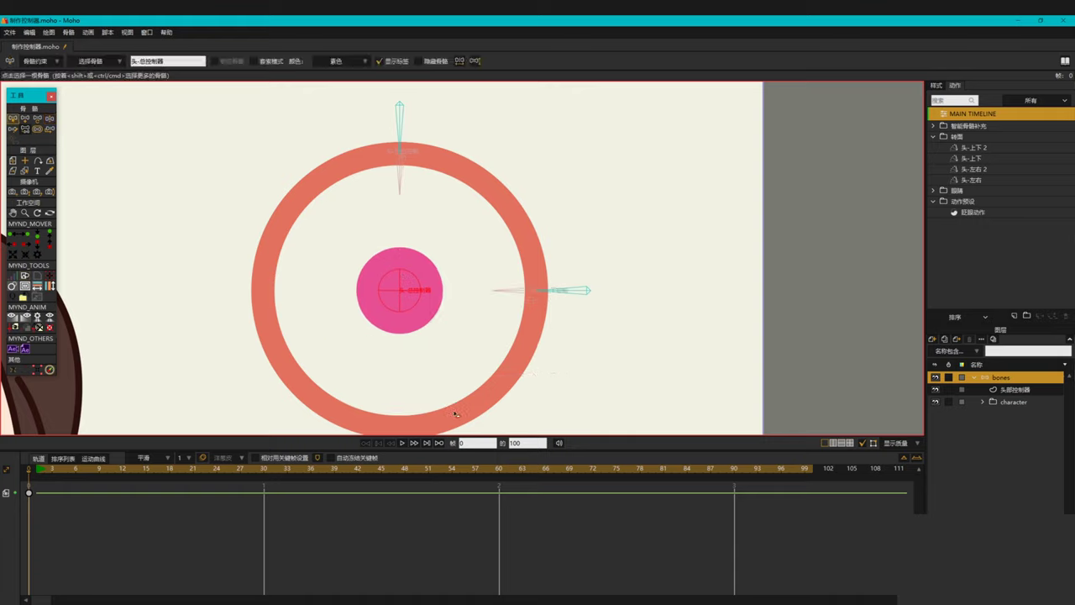
# - Set 头-上下控制 as the target of the outer bone 头-上下-控制-1
pyautogui.click(586, 293)
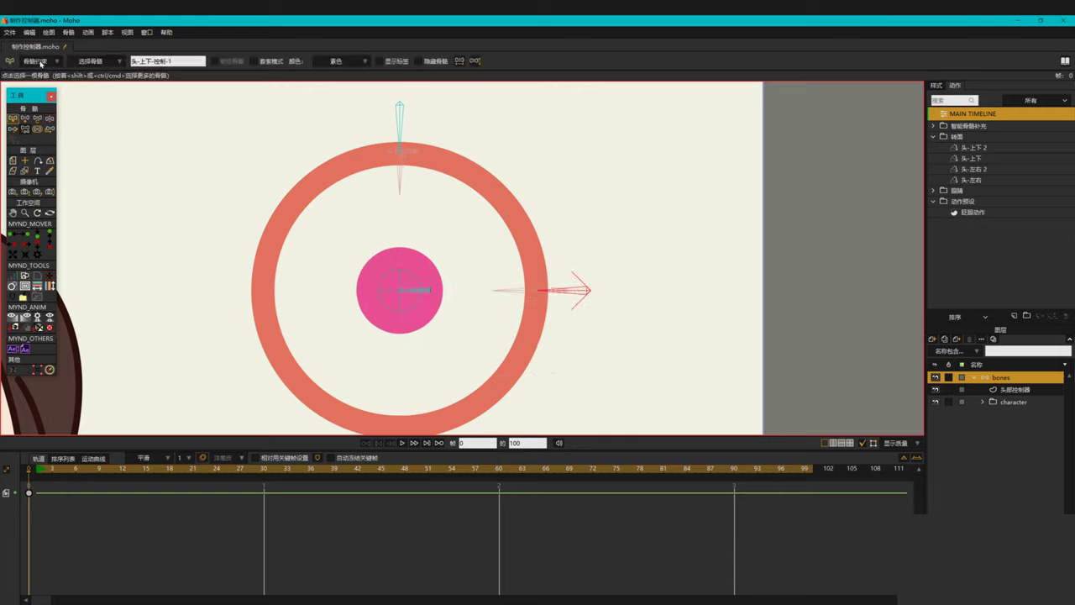
pyautogui.click(35, 62)
pyautogui.click(63, 192)
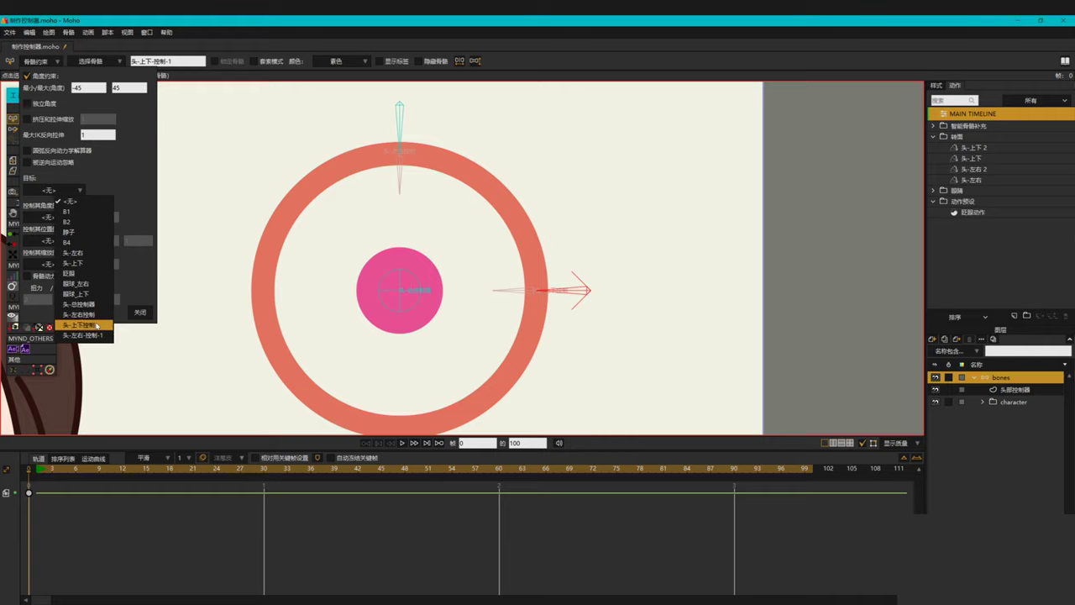
pyautogui.click(98, 325)
# - Set 头-左右控制 as the target of the outer bone 头-左右-控制-1 and close the bone constraints
pyautogui.click(404, 107)
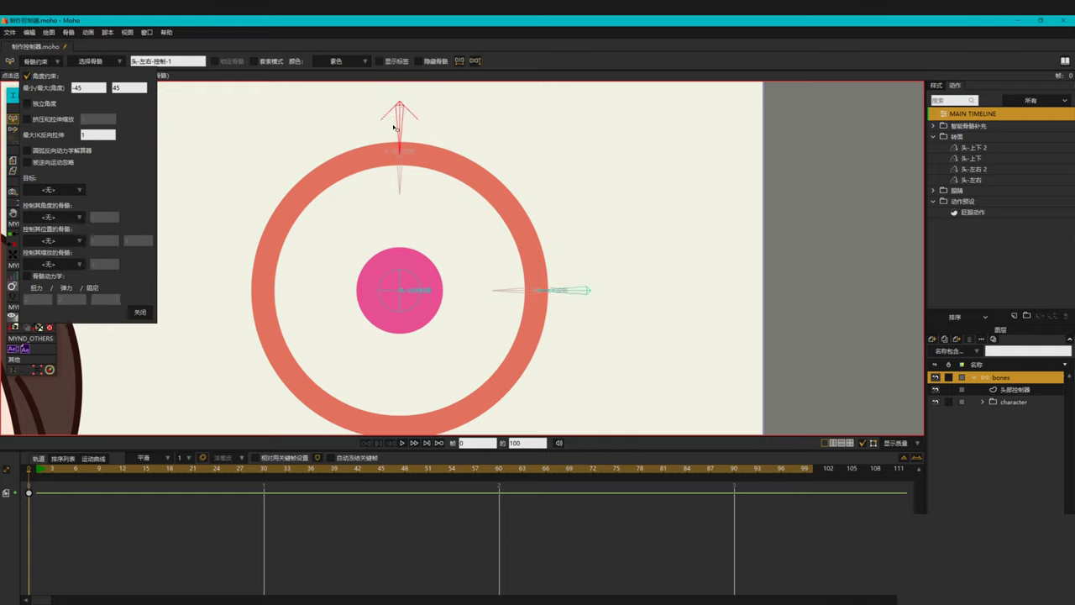
pyautogui.click(64, 192)
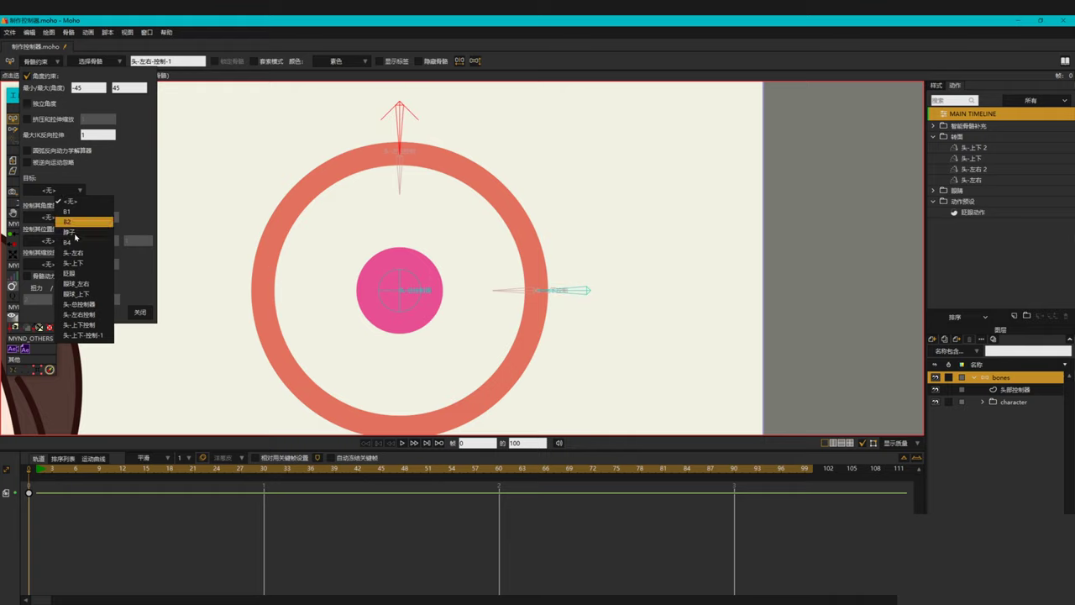
pyautogui.click(92, 314)
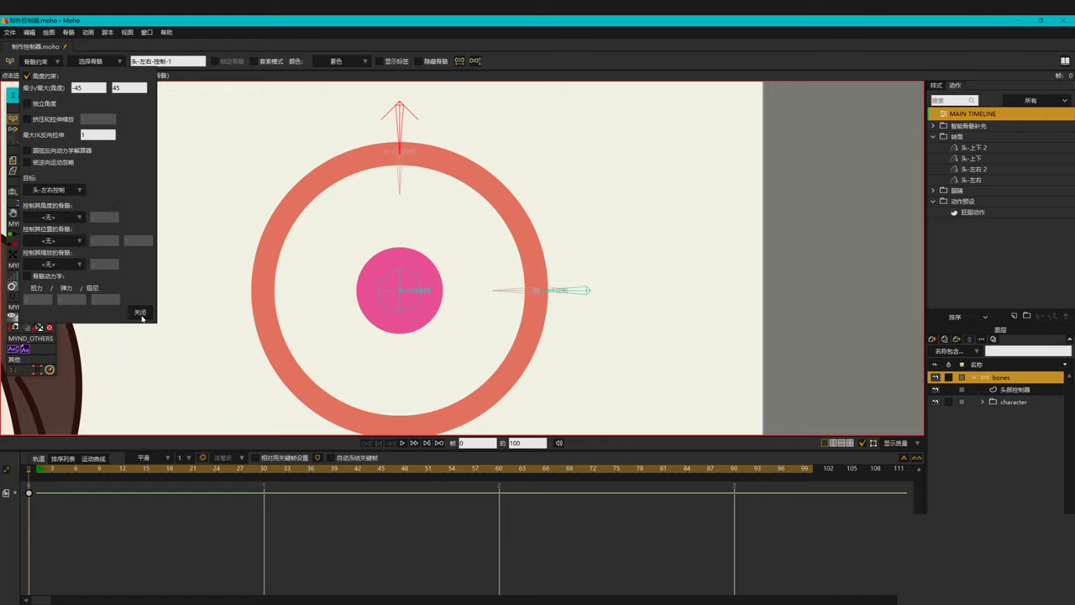
pyautogui.click(140, 313)
# - Test how both outer control bones aim at their targets by moving the central point bone downward
pyautogui.click(218, 284)
pyautogui.press('z')
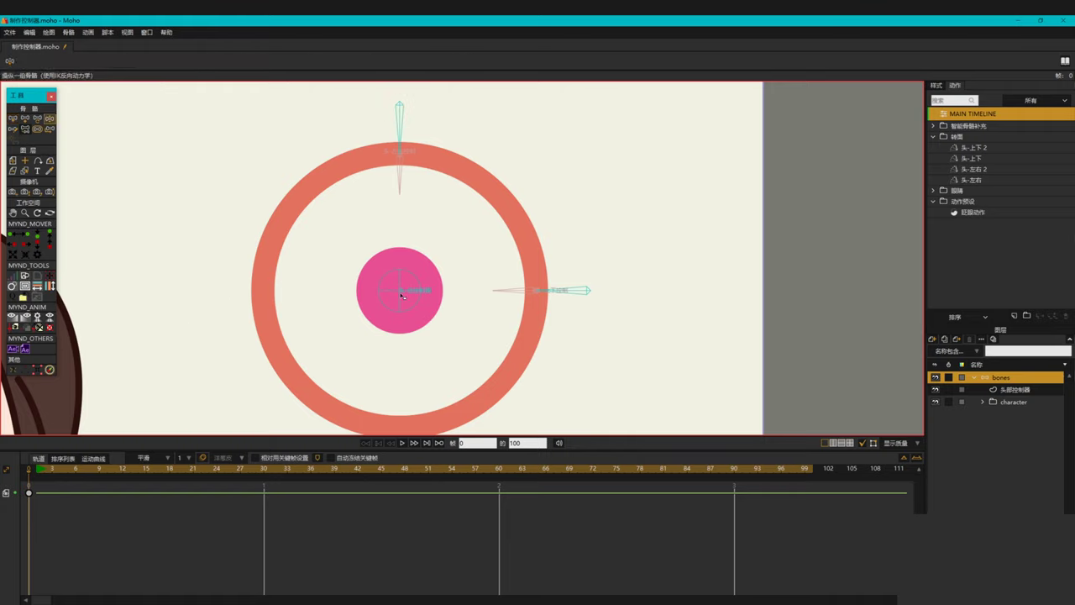
pyautogui.moveTo(402, 295); pyautogui.dragTo(393, 346)
# - Switch the keyboard away from Chinese input and activate the Select Bone tool
pyautogui.press('b')
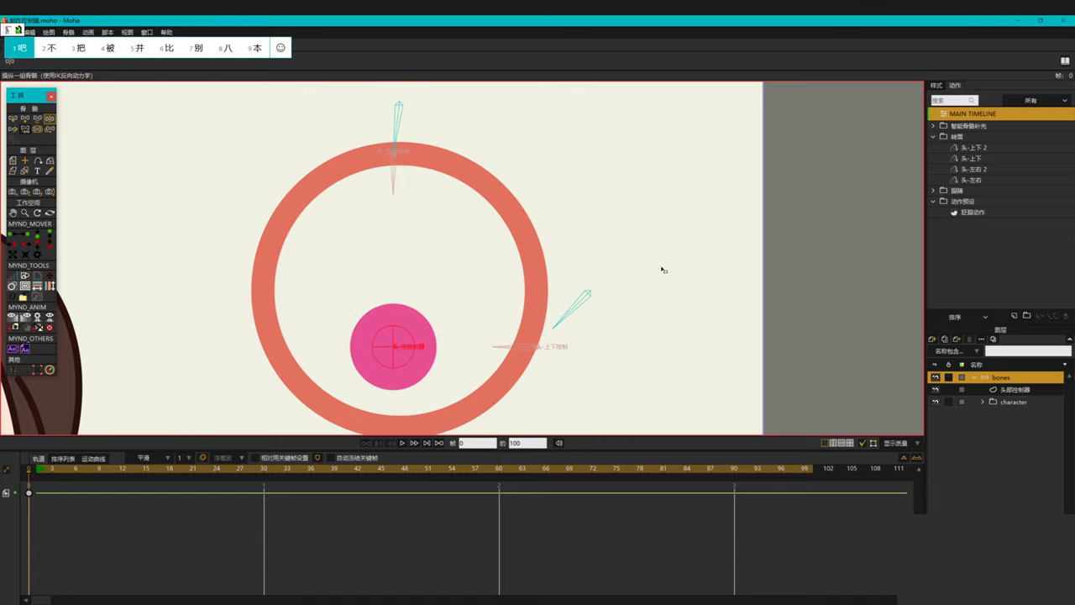
pyautogui.press('Escape')
pyautogui.press('super+space')
pyautogui.press('super+space')
pyautogui.press('super+space')
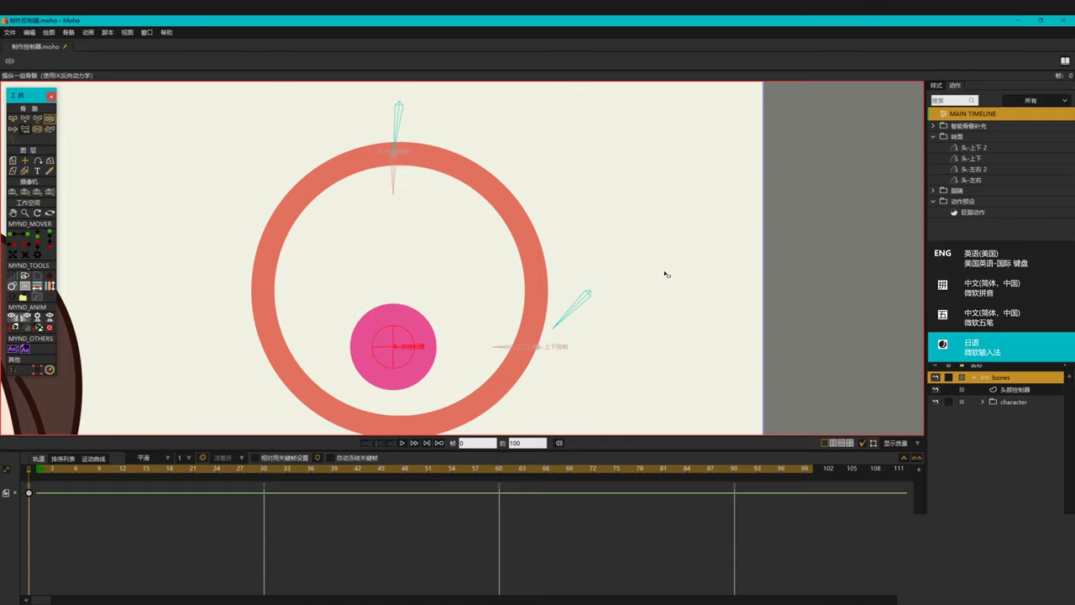
pyautogui.press('b')
# - Create a smart bone action for 头-上下-控制-1 inside the 智能骨骼补充 action folder
pyautogui.scroll(-3, 672, 276)
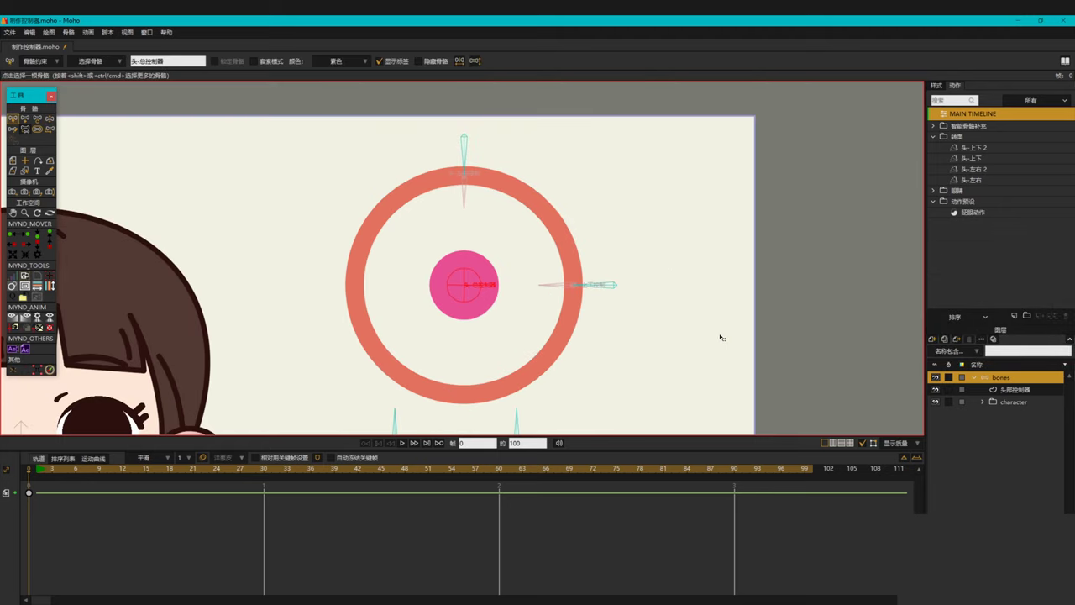
pyautogui.click(639, 290)
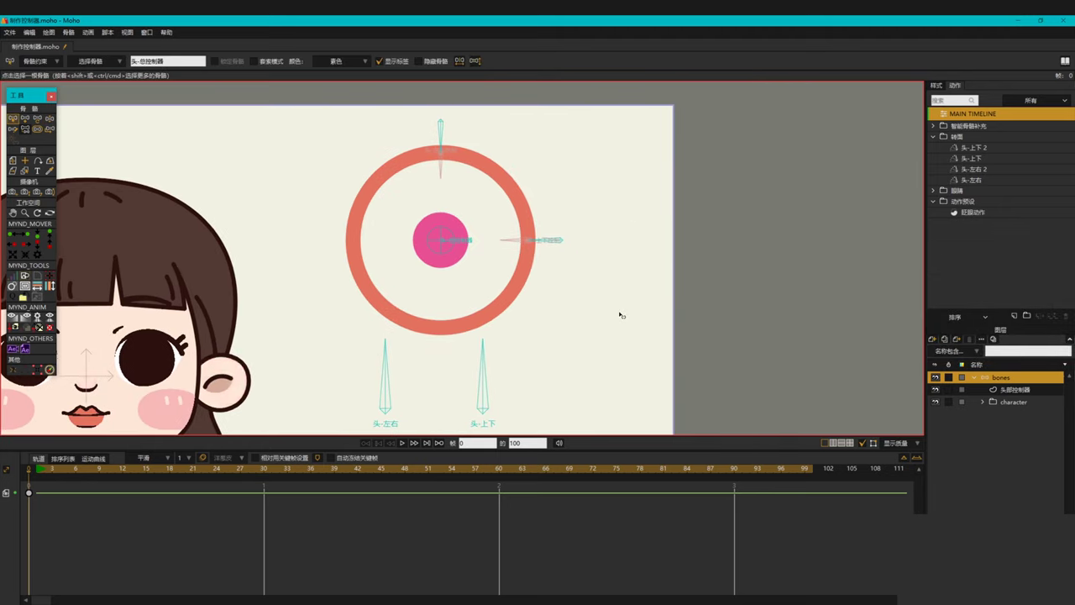
pyautogui.click(558, 244)
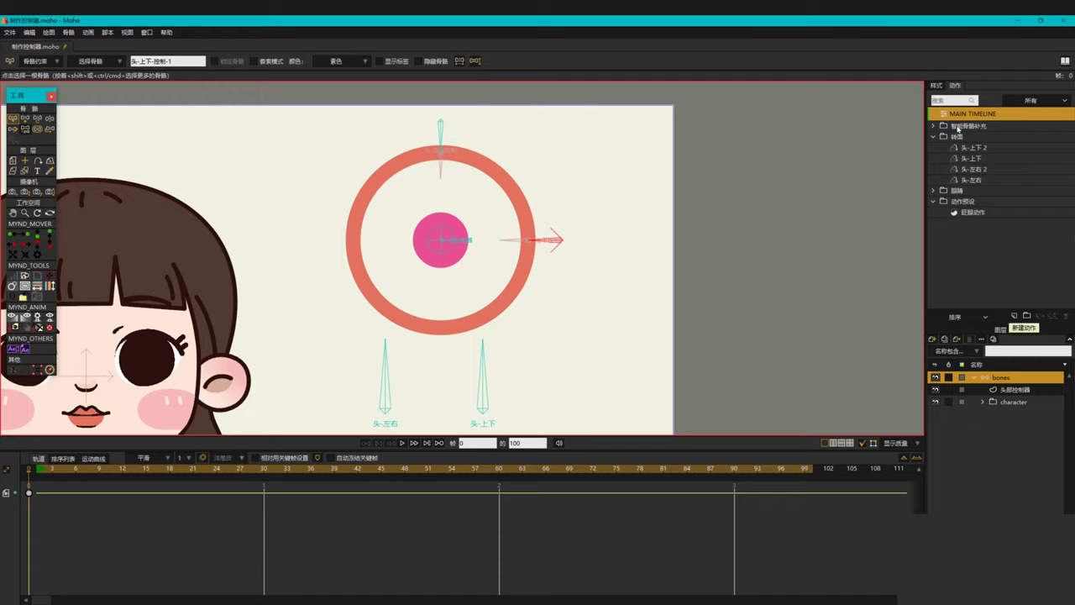
pyautogui.click(958, 128)
pyautogui.click(933, 125)
pyautogui.click(934, 158)
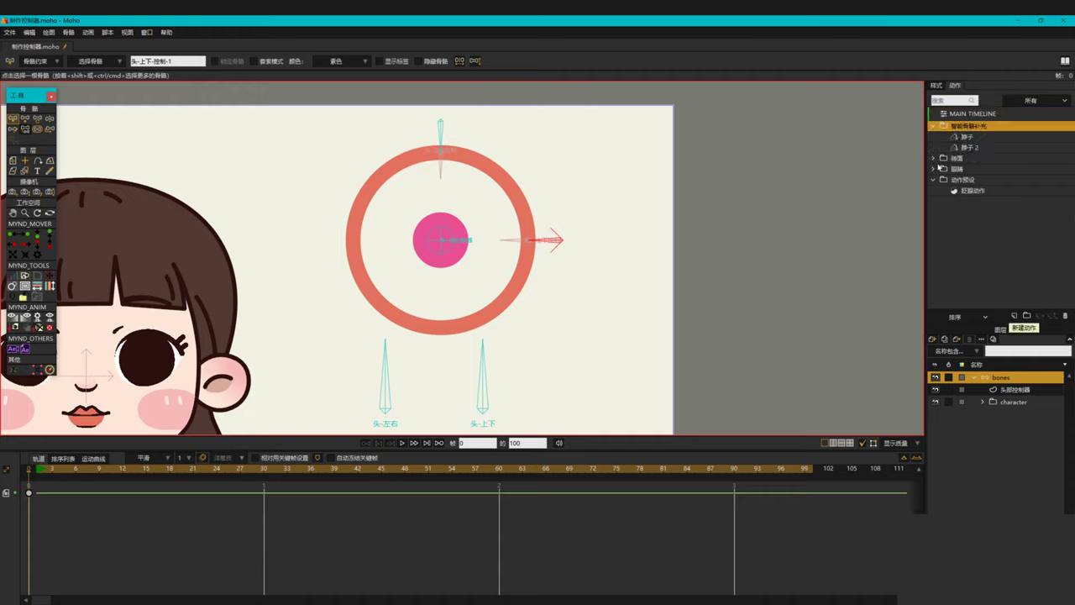
pyautogui.click(1014, 315)
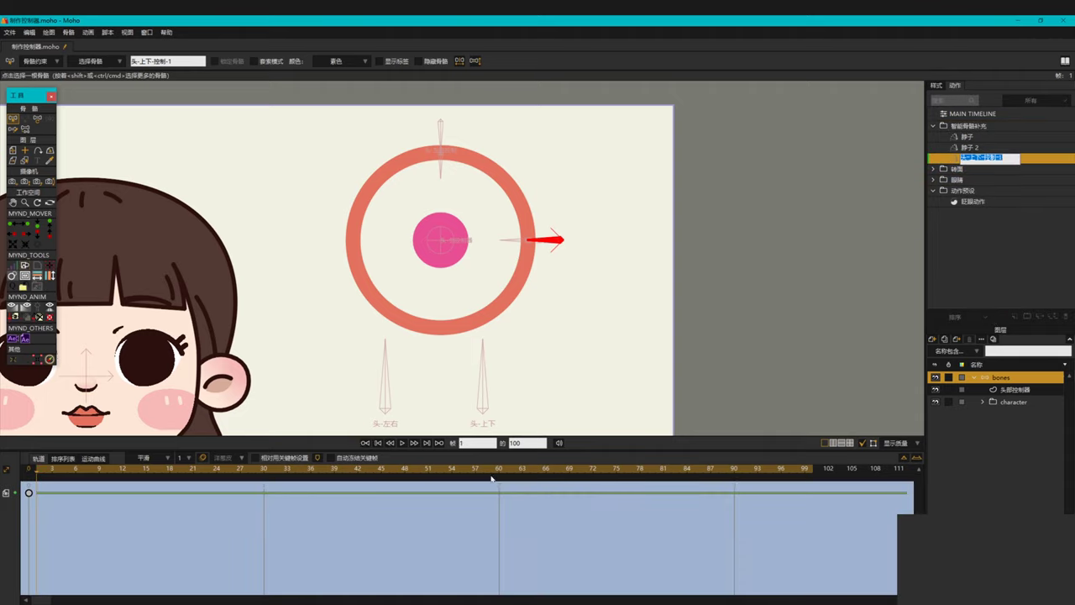
# - At frame 90 of the action, rotate 头-上下-控制-1 to 135° and 头-上下 to 160°, and return to the main timeline
pyautogui.click(499, 471)
pyautogui.press('t')
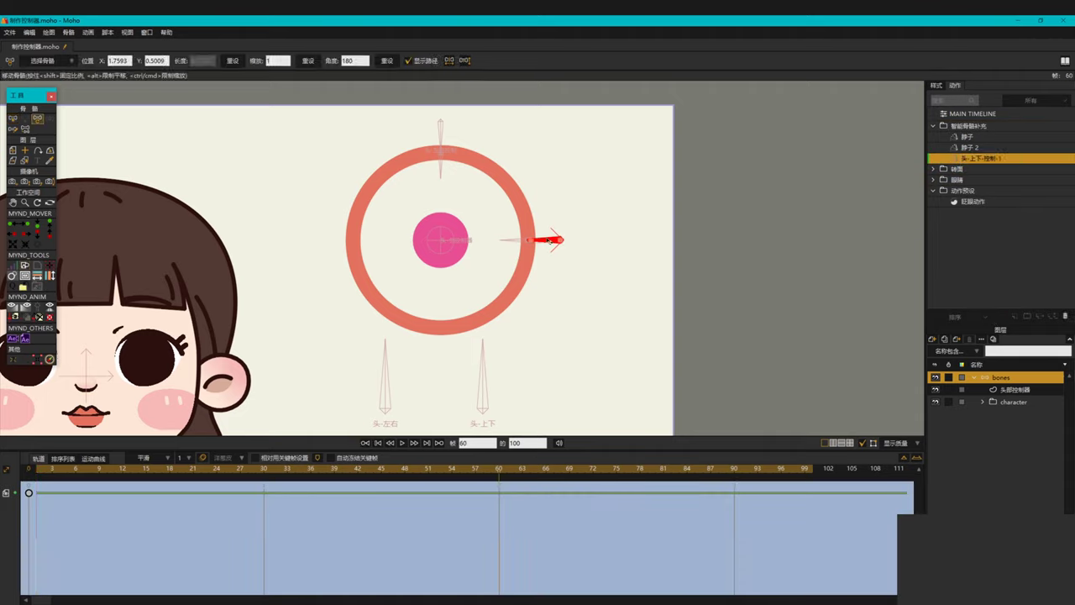
pyautogui.click(736, 470)
pyautogui.moveTo(545, 241); pyautogui.dragTo(577, 179)
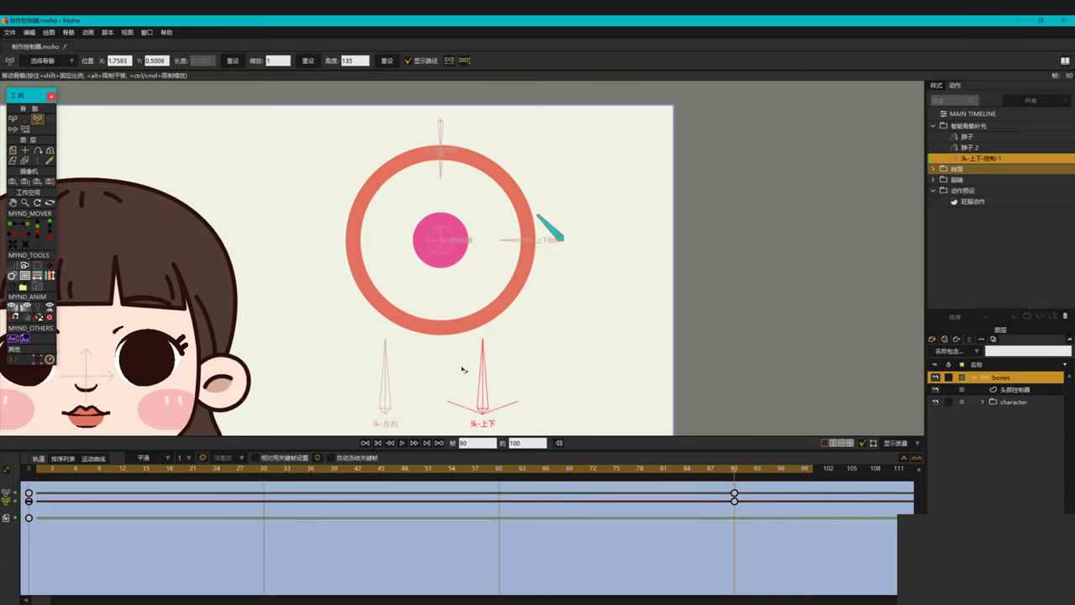
pyautogui.moveTo(463, 370); pyautogui.dragTo(168, 469)
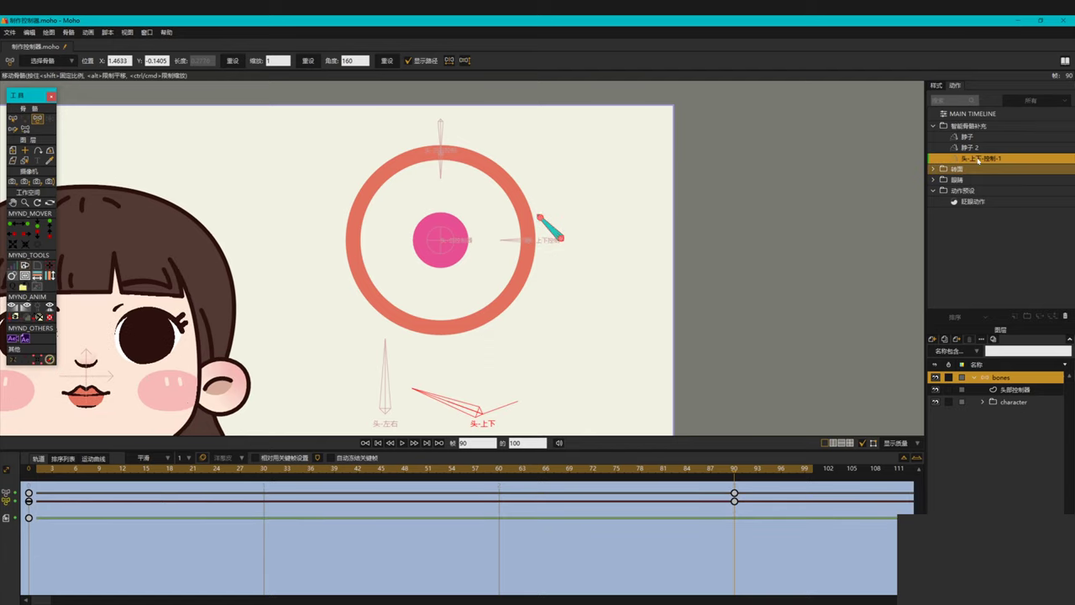
pyautogui.click(972, 115)
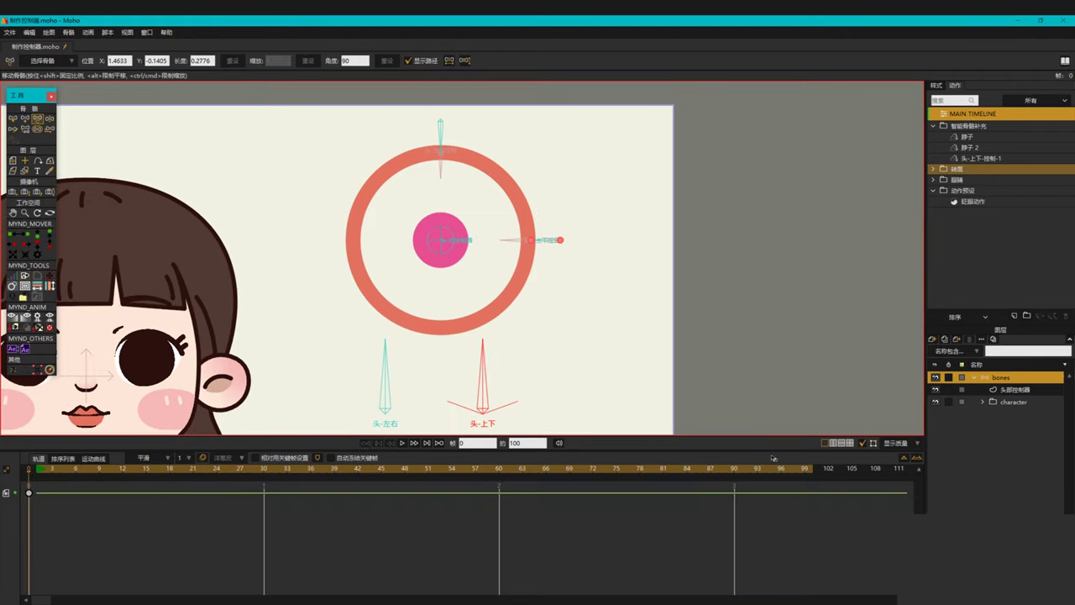
# - Create a second smart bone action for 头-上下-控制-1, keeping the suggested name 头-上下-控制-1 2
pyautogui.press('z')
pyautogui.click(550, 241)
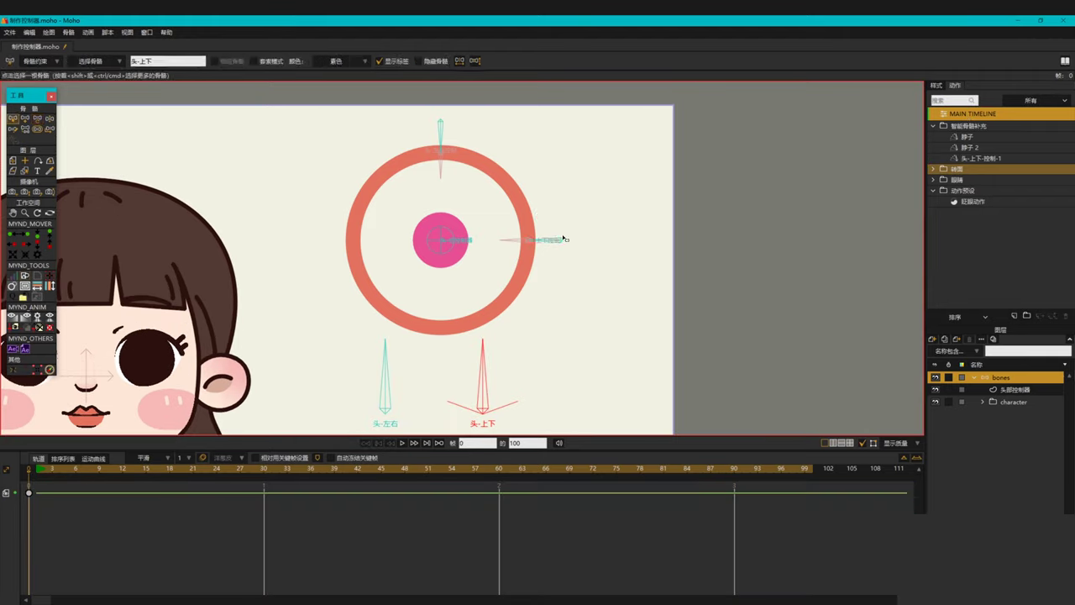
pyautogui.click(1014, 317)
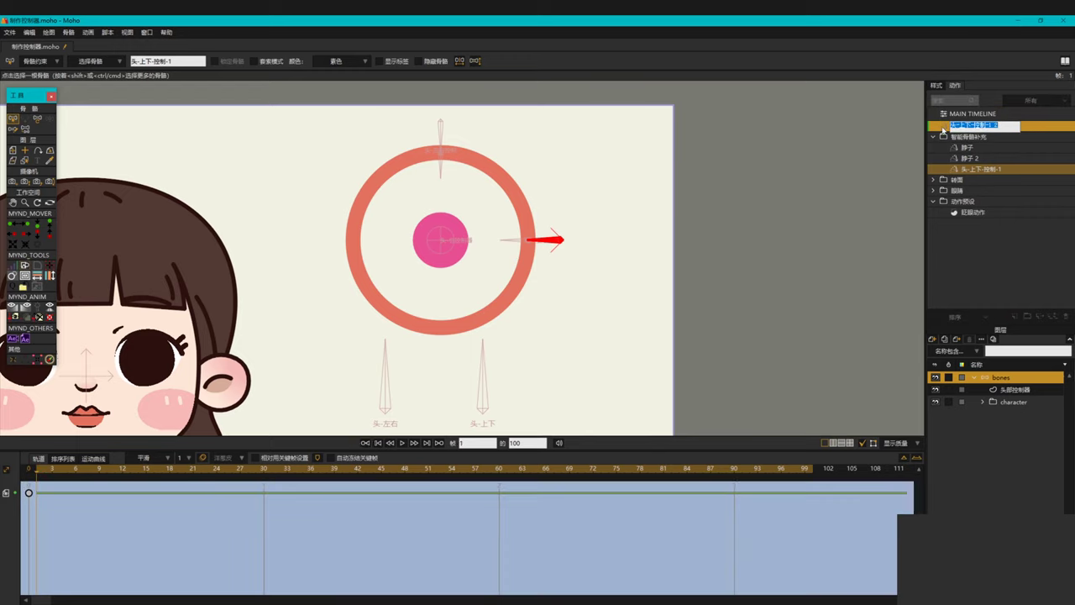
pyautogui.press('Return')
# - At frame 90 of the second action, rotate 头-上下-控制-1 to 225° and 头-上下 to 20°
pyautogui.click(733, 471)
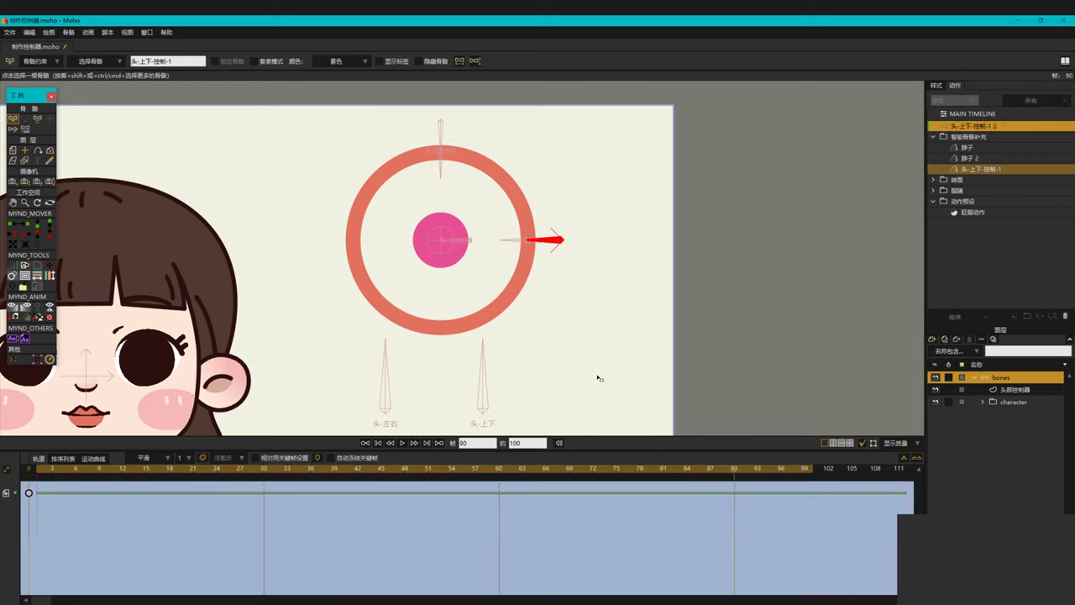
pyautogui.press('t')
pyautogui.moveTo(552, 239); pyautogui.dragTo(628, 356)
pyautogui.moveTo(481, 351); pyautogui.dragTo(553, 388)
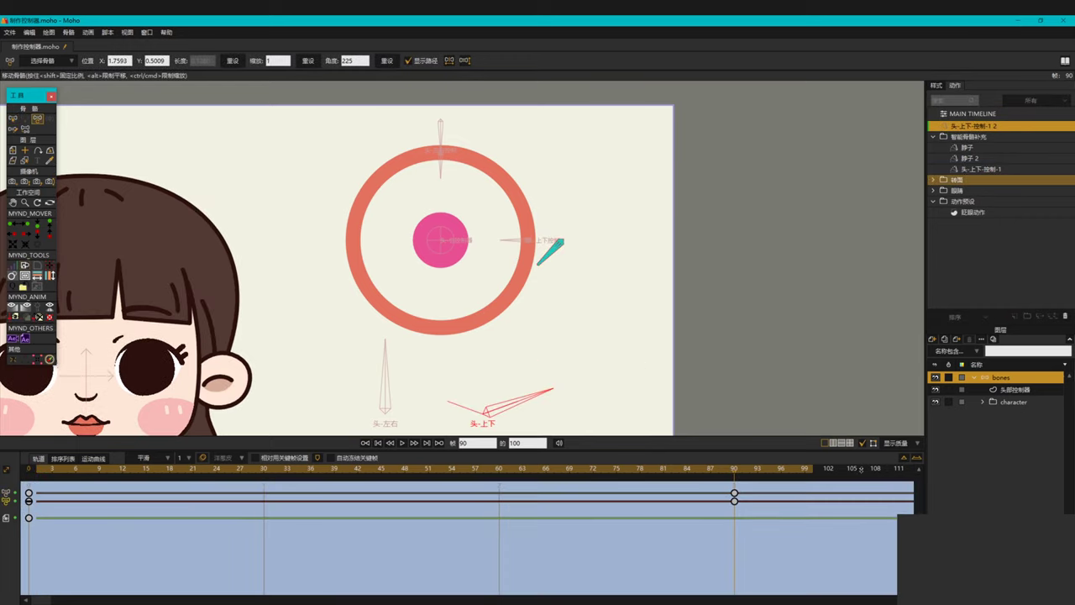
# - Move the action 头-上下-控制-1 2 into the 智能骨骼补充 folder and return to the main timeline
pyautogui.moveTo(985, 127); pyautogui.dragTo(996, 174)
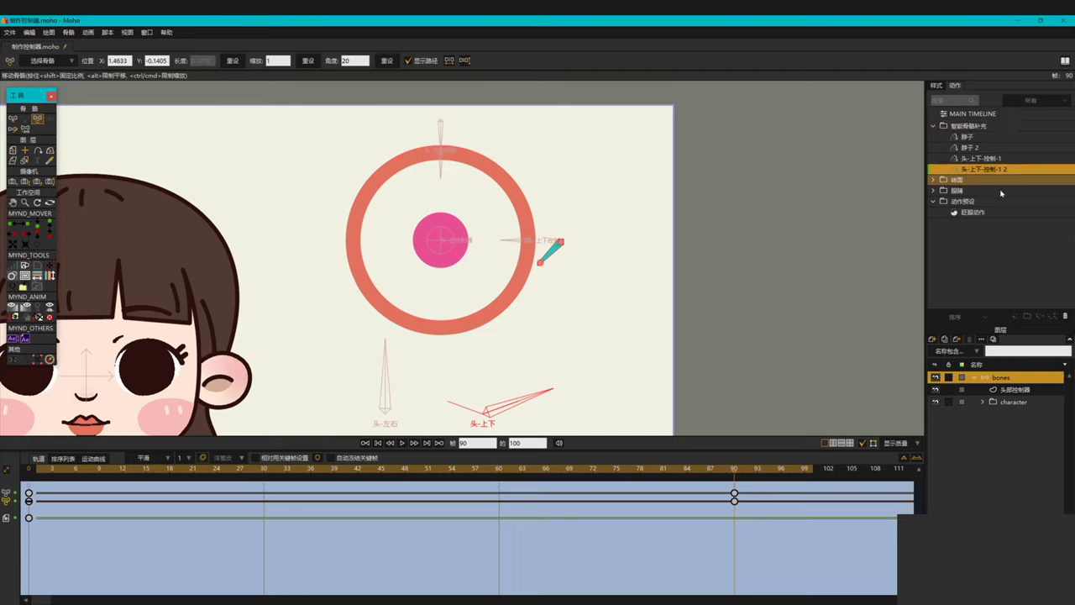
pyautogui.click(978, 112)
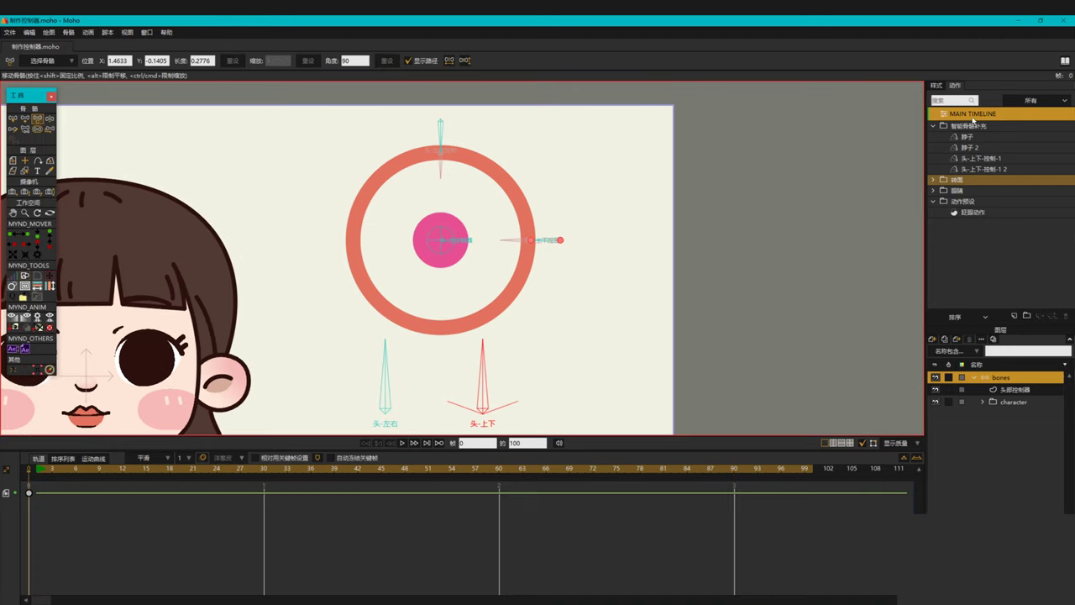
pyautogui.scroll(-1, 569, 308)
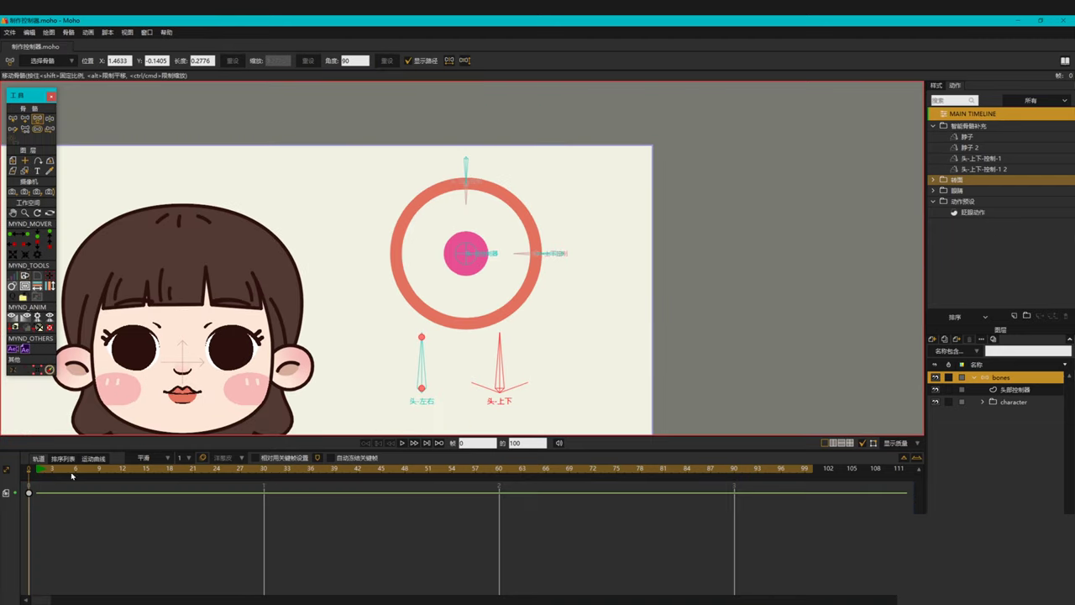
# - Test the up-down motion by moving the head controller point down at frame 1, and return to frame 0
pyautogui.click(37, 472)
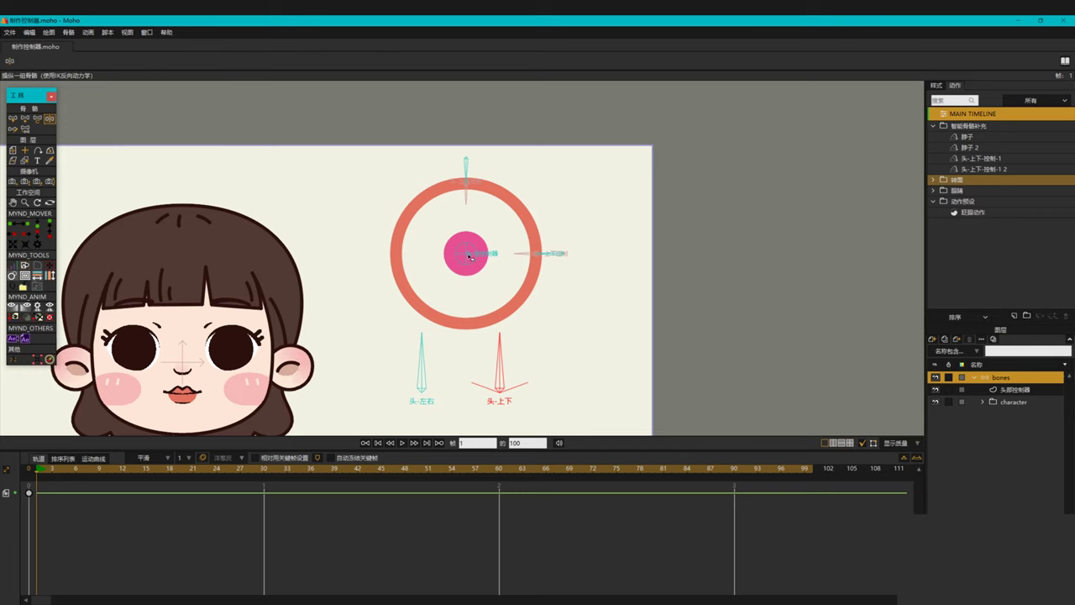
pyautogui.moveTo(470, 257); pyautogui.dragTo(473, 292)
pyautogui.press('z')
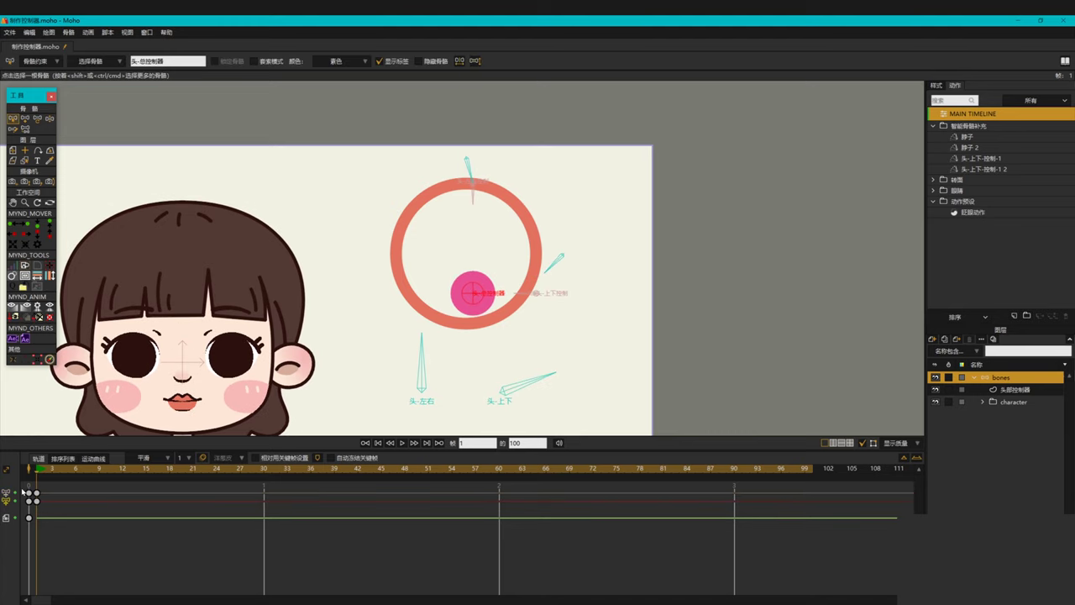
pyautogui.click(30, 473)
# - Create a smart bone action for the bone 头-左右-控制-1 inside the 智能骨骼补充 folder
pyautogui.moveTo(604, 238); pyautogui.dragTo(610, 241)
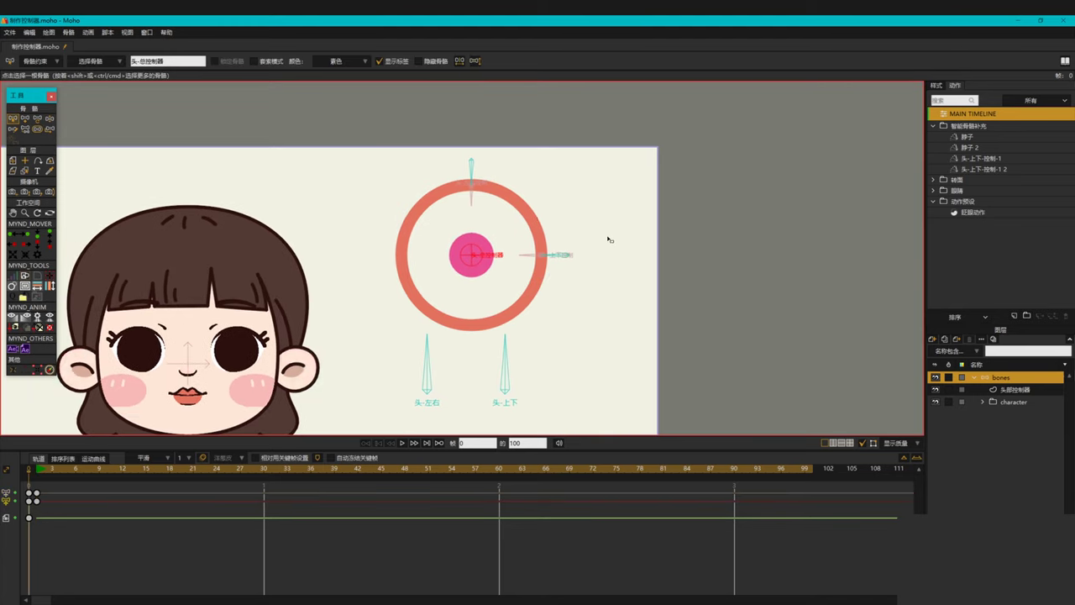
pyautogui.click(471, 172)
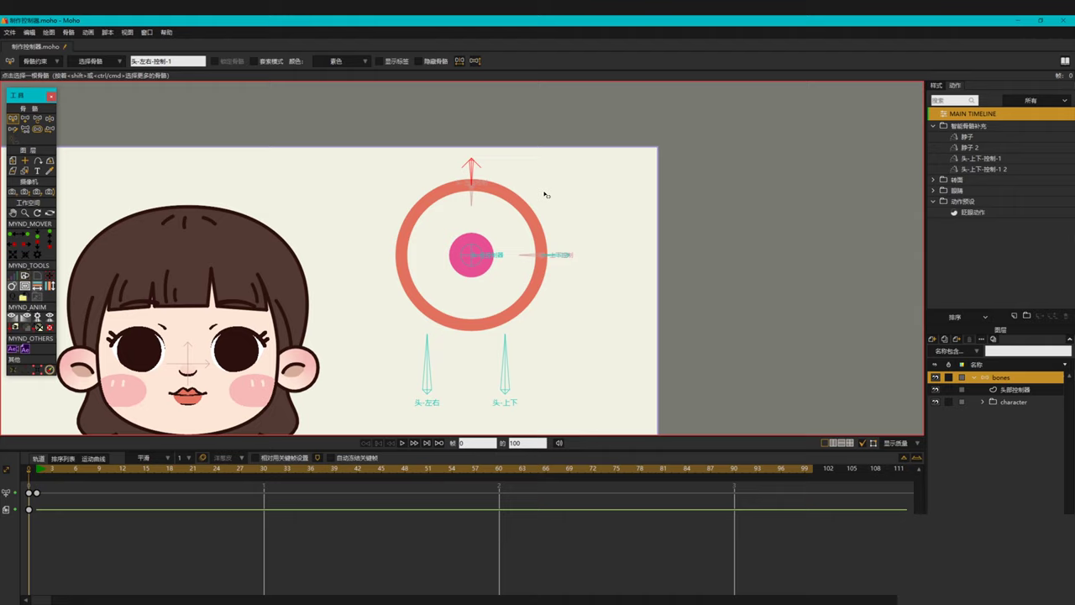
pyautogui.click(963, 127)
pyautogui.click(1015, 317)
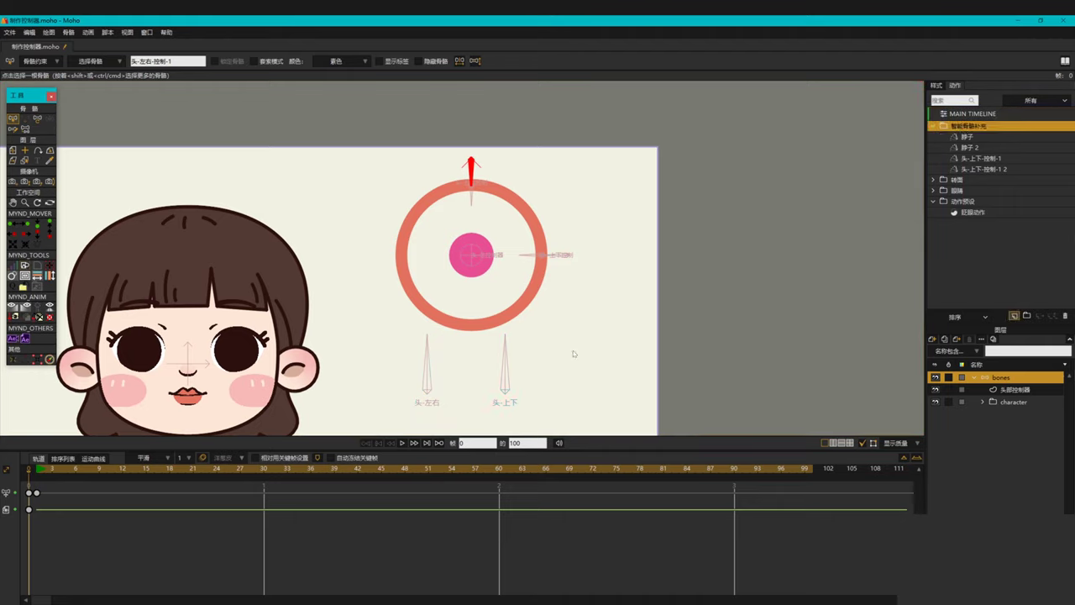
# - At frame 90 of the action, rotate 头-左右-控制-1 to 225° and 头-左右 to its left limit, and return to the main timeline
pyautogui.click(735, 473)
pyautogui.press('t')
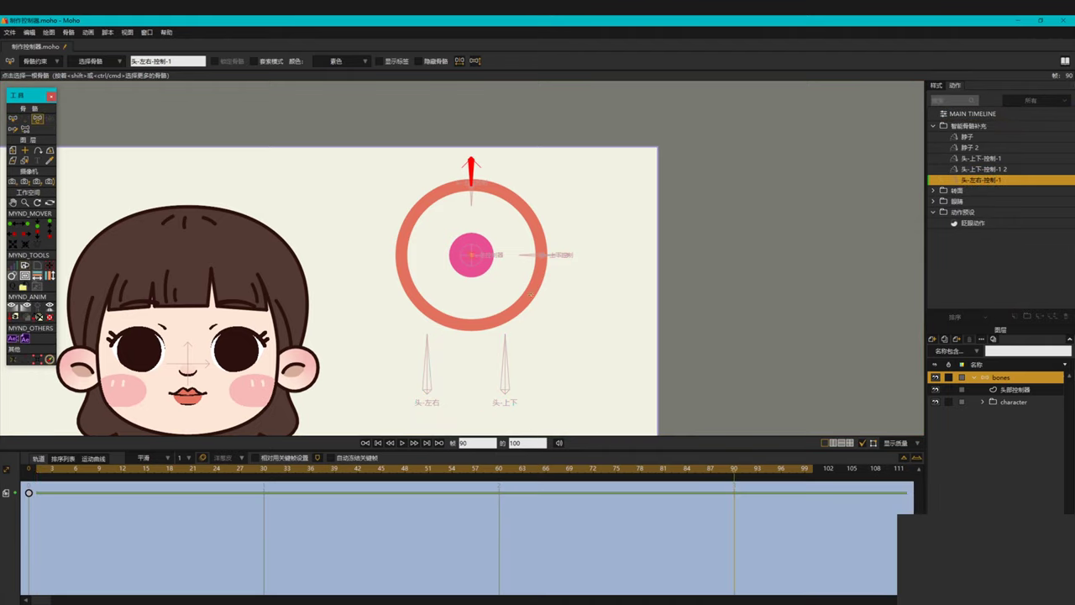
pyautogui.moveTo(480, 175); pyautogui.dragTo(351, 161)
pyautogui.moveTo(428, 338); pyautogui.dragTo(374, 374)
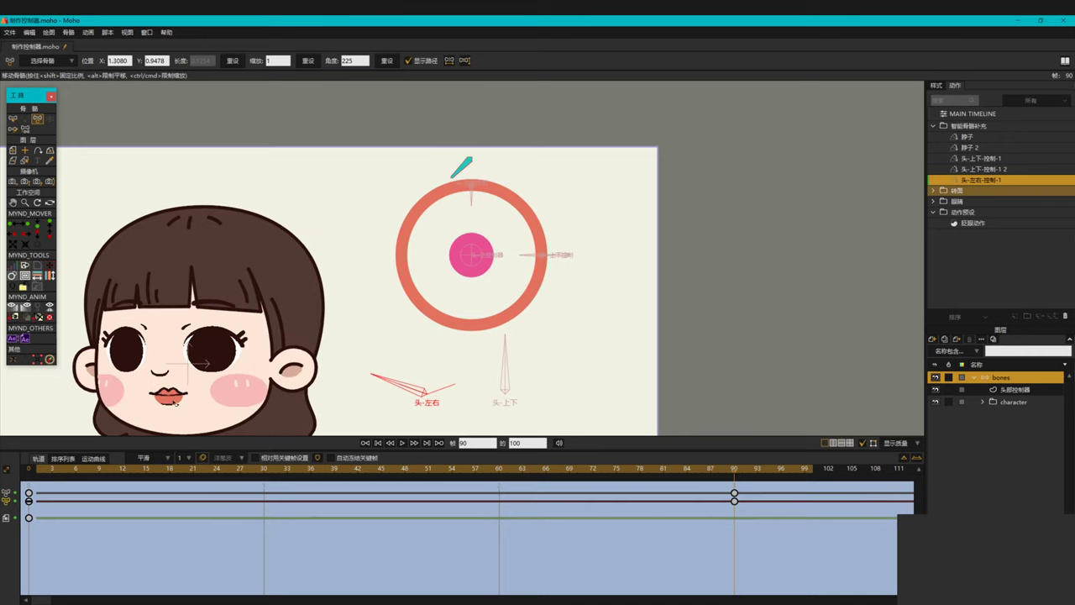
pyautogui.click(971, 113)
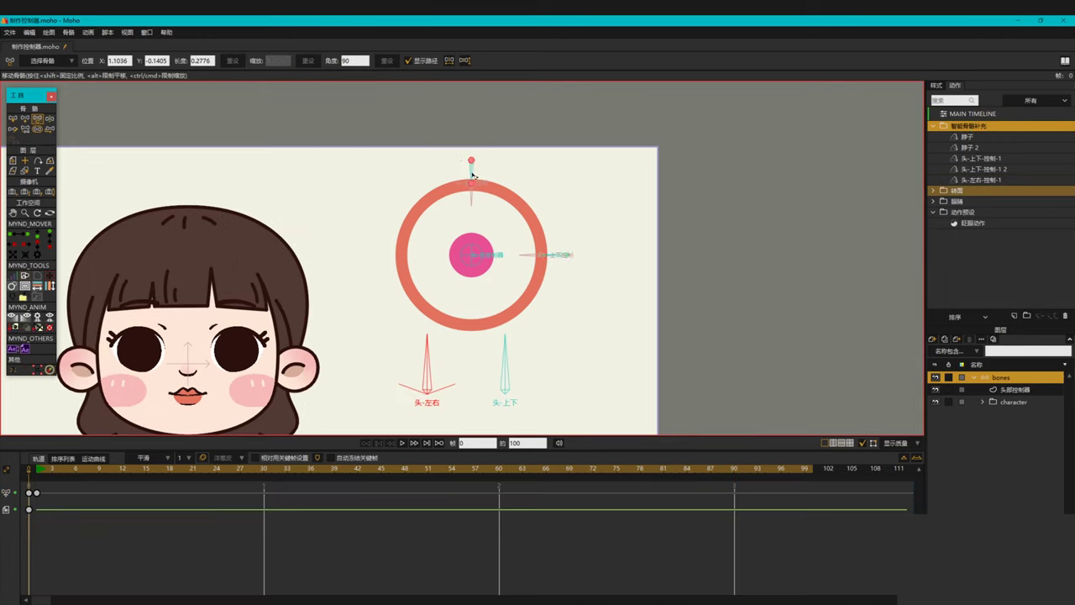
# - Create a second action for 头-左右-控制-1, rotating it to about 315° and 头-左右 to its right limit at frame 90, and return to the main timeline
pyautogui.click(981, 180)
pyautogui.click(1016, 316)
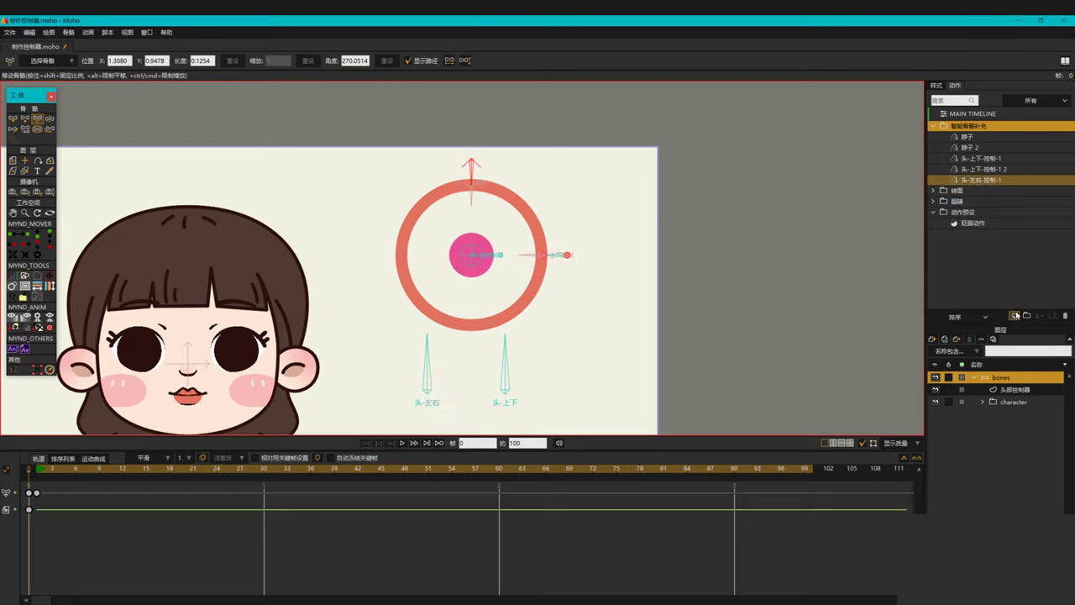
pyautogui.click(734, 472)
pyautogui.moveTo(471, 175); pyautogui.dragTo(538, 202)
pyautogui.click(441, 365)
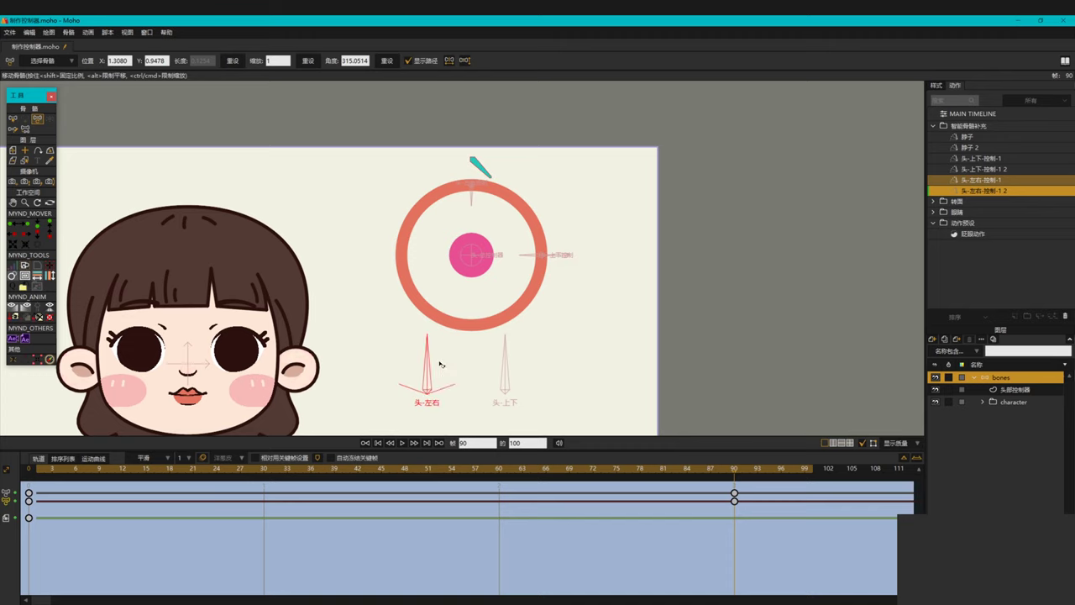
pyautogui.moveTo(440, 364); pyautogui.dragTo(461, 380)
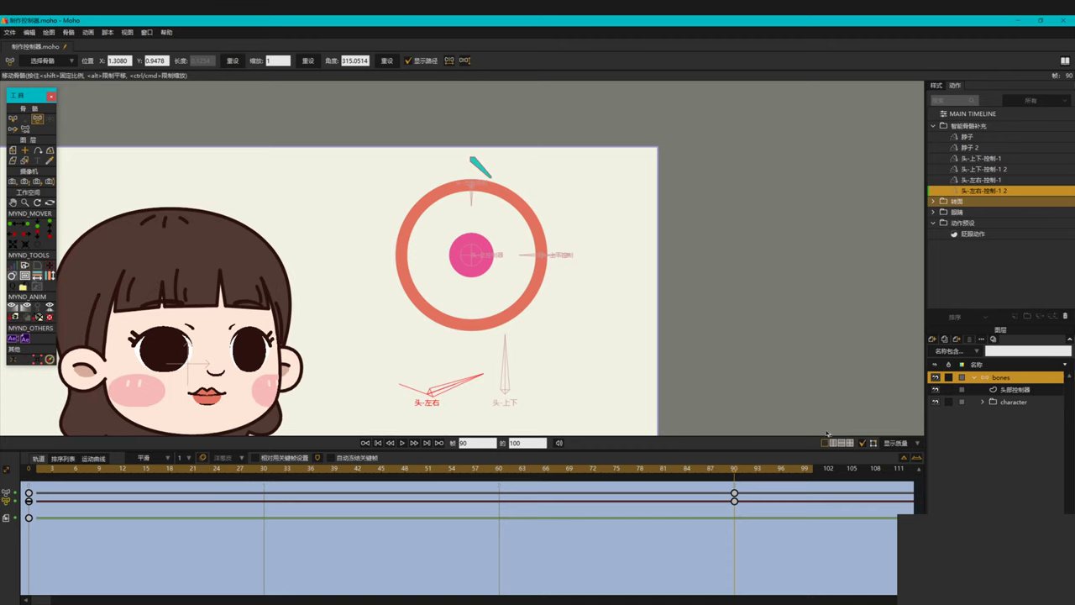
pyautogui.click(970, 114)
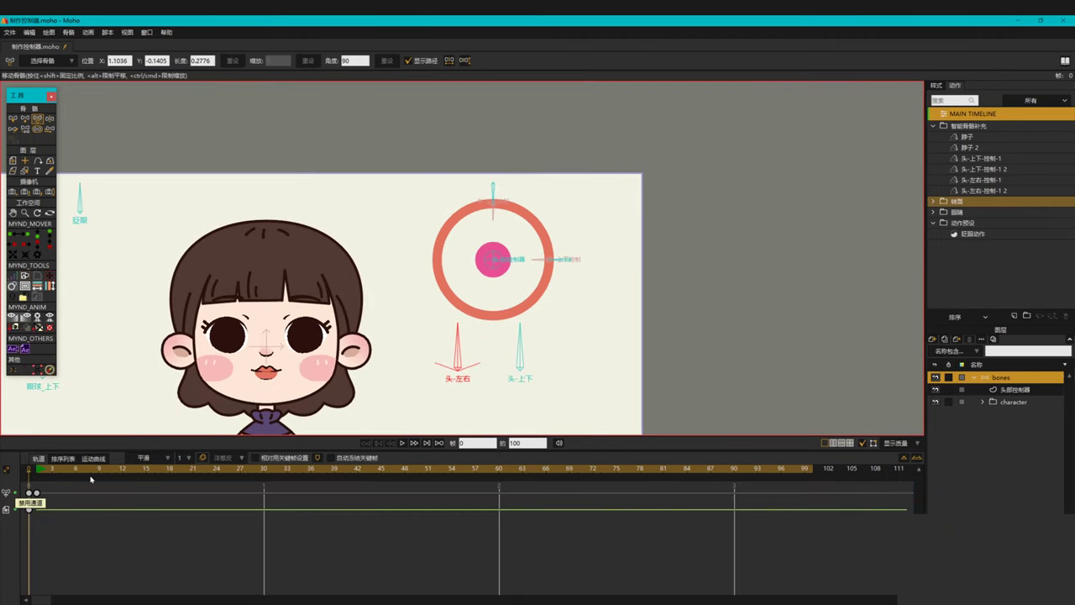
# - Test the finished head controller at frame 1 by moving its point around inside the ring
pyautogui.click(37, 473)
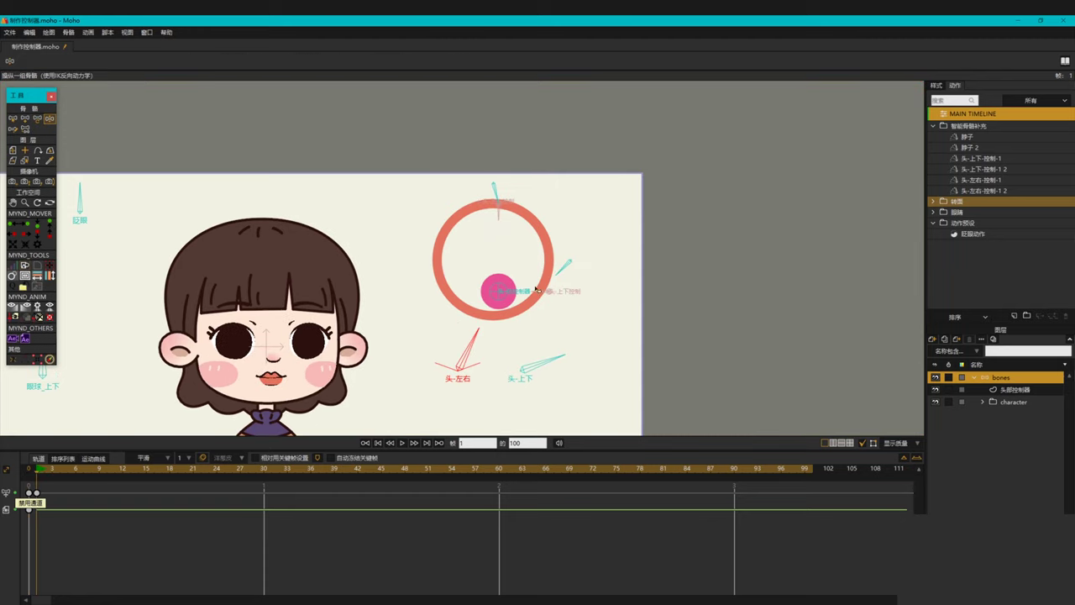
pyautogui.moveTo(501, 297); pyautogui.dragTo(490, 270)
pyautogui.scroll(-2, 651, 300)
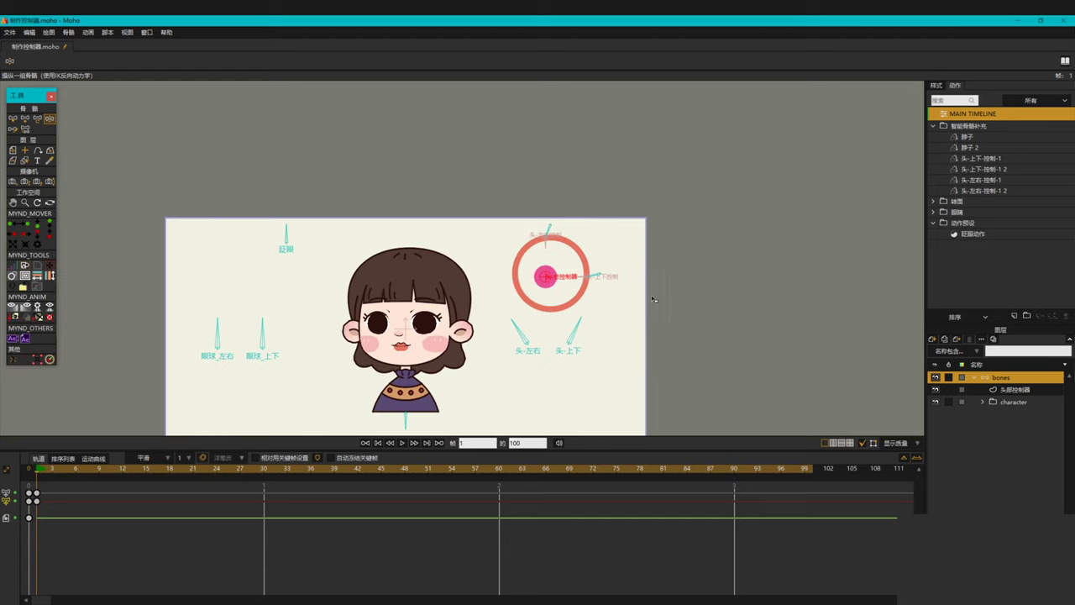
pyautogui.moveTo(652, 300); pyautogui.dragTo(649, 291)
# - Turn off the name labels of the head controller bones and hide the left-right and up-down bones, leaving the central controller point shown
pyautogui.press('z')
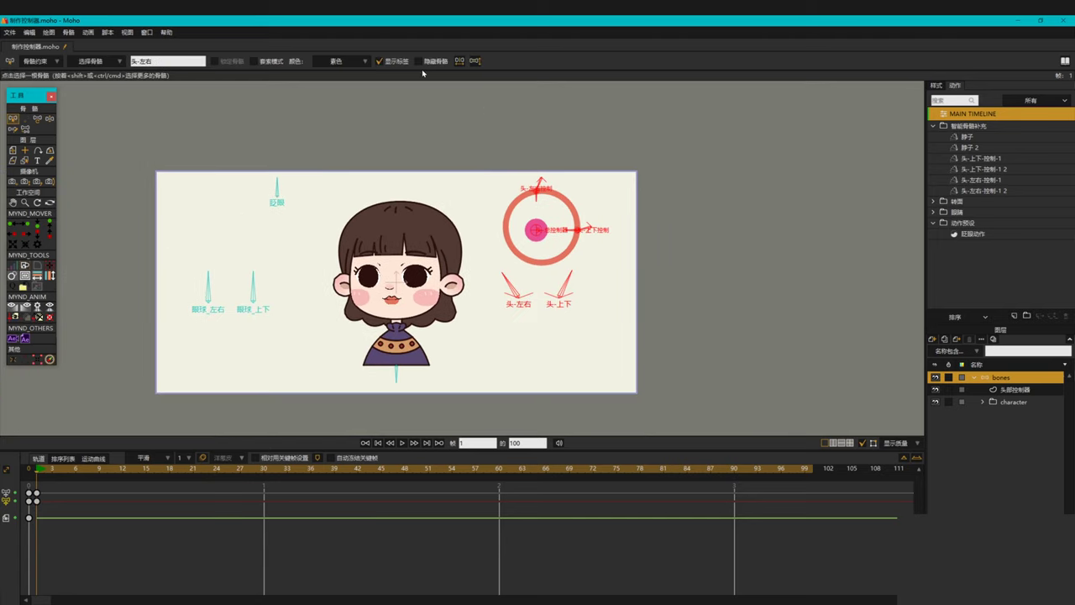
pyautogui.click(561, 240)
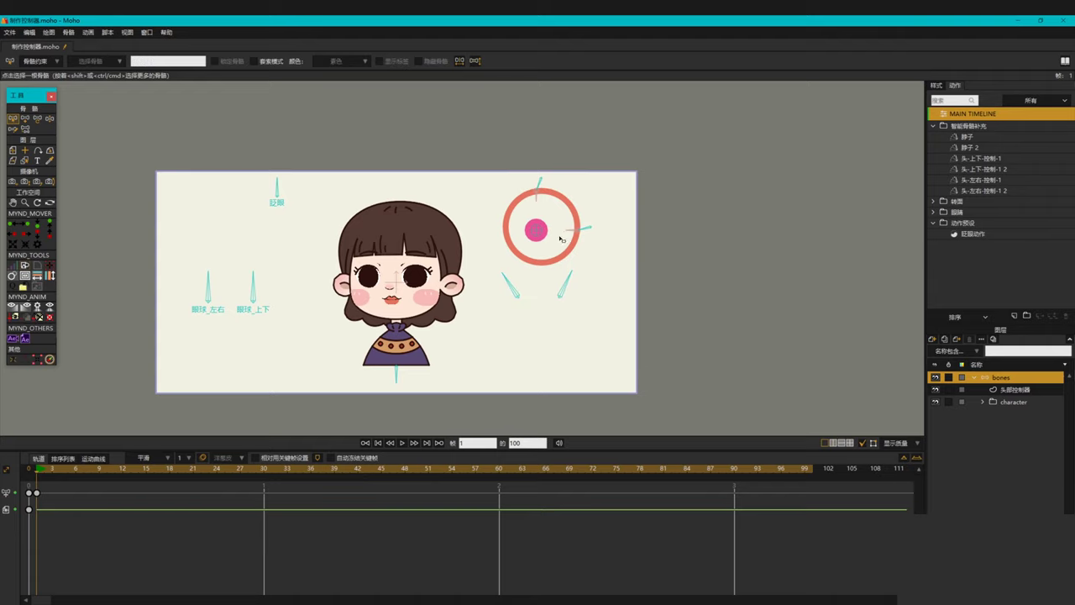
pyautogui.click(535, 180)
pyautogui.click(565, 299)
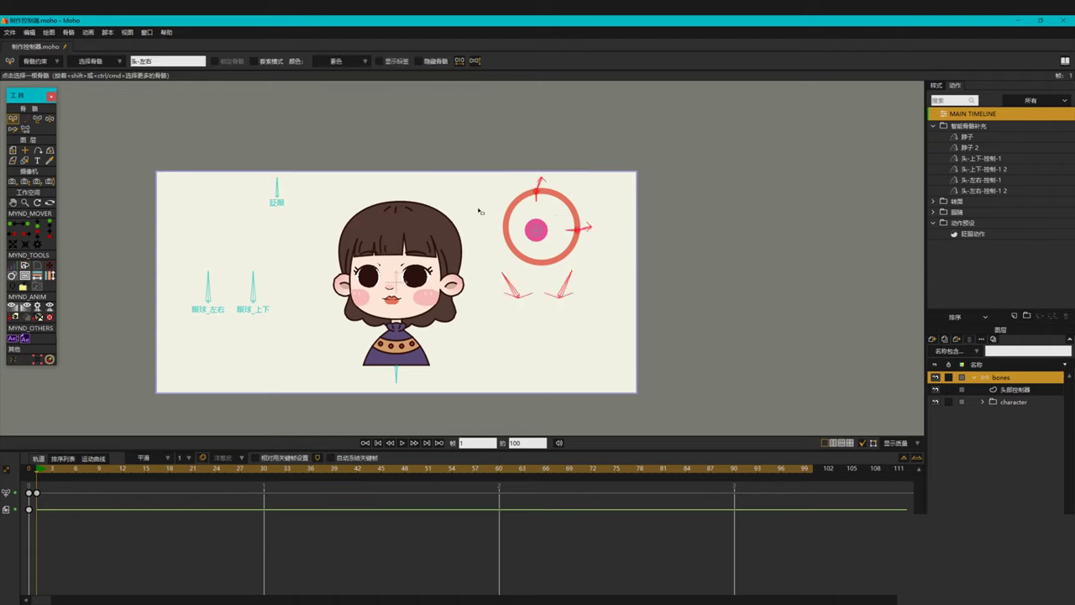
pyautogui.click(436, 62)
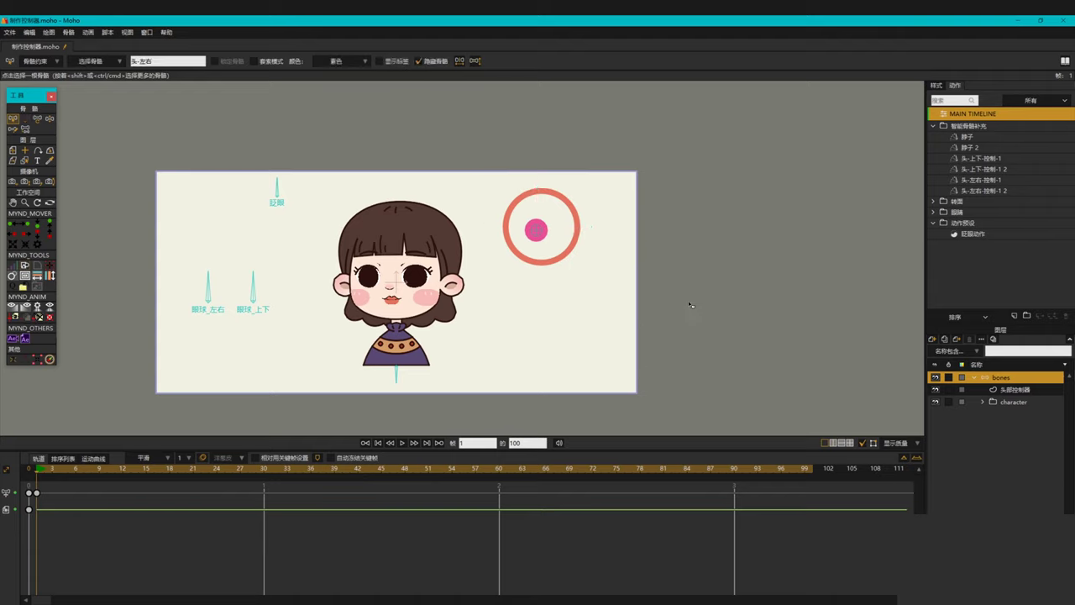
# - Test the head turns by moving the controller point in several directions, and delete the test keyframes at frame 1
pyautogui.press('z')
pyautogui.scroll(1, 531, 250)
pyautogui.moveTo(538, 225); pyautogui.dragTo(548, 233)
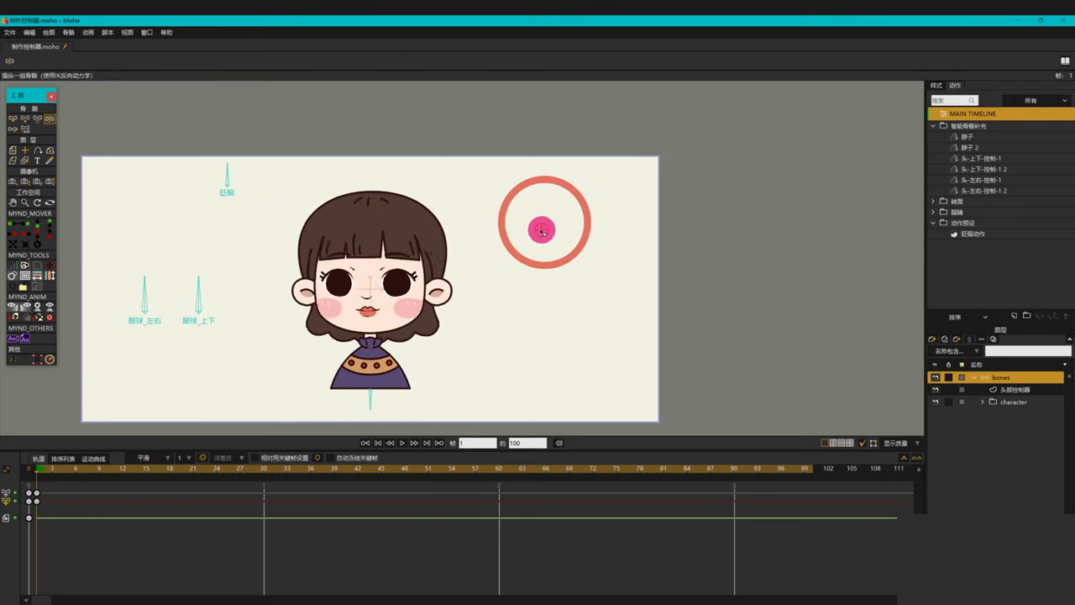
pyautogui.moveTo(560, 228); pyautogui.dragTo(528, 228)
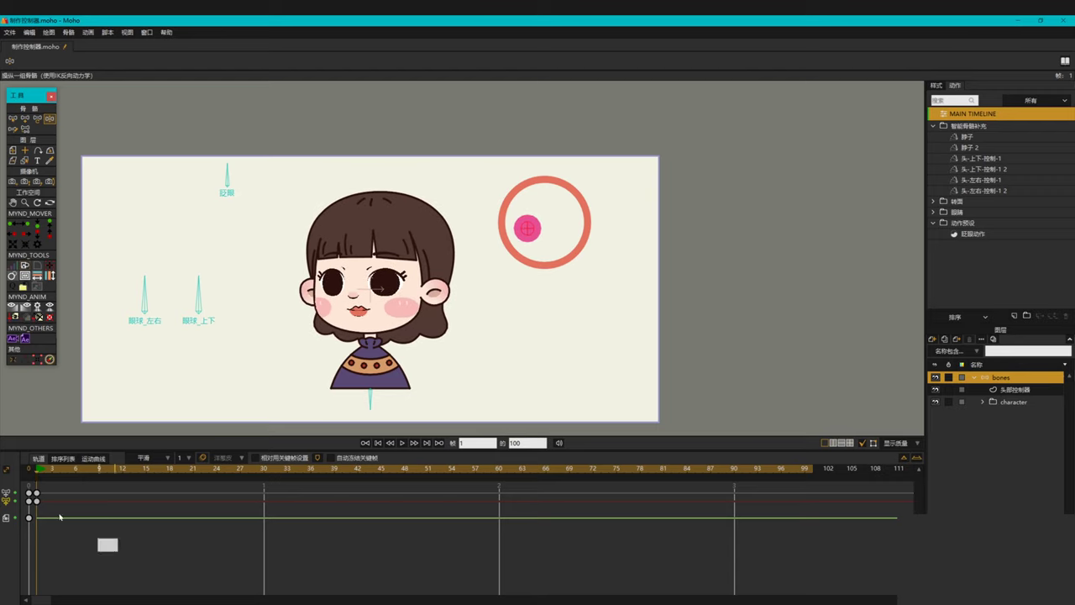
pyautogui.moveTo(59, 517); pyautogui.dragTo(32, 487)
pyautogui.press('Delete')
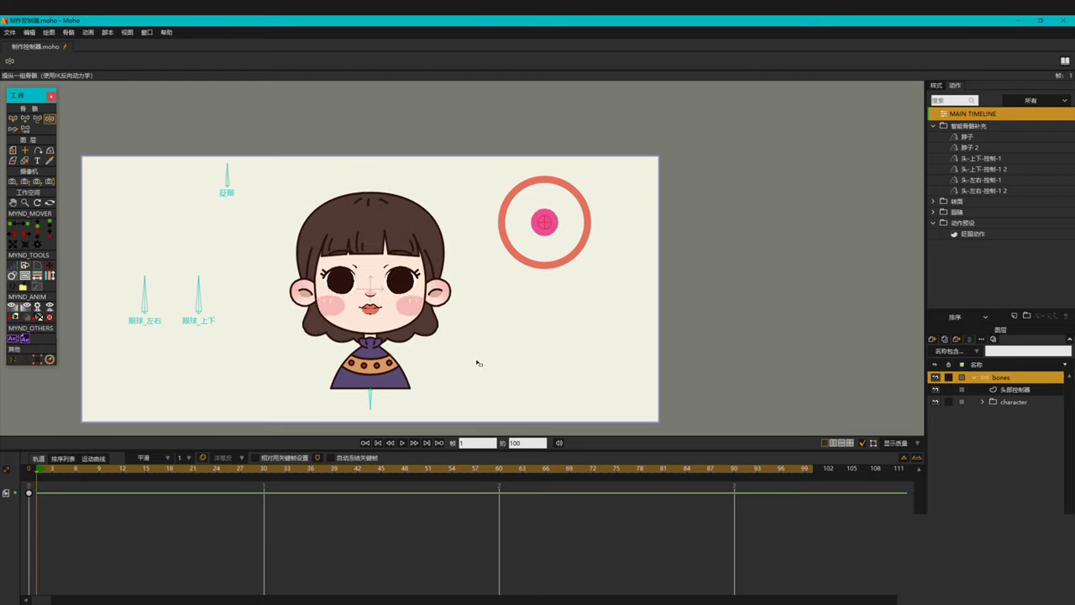
# - Keyframe the controller point toward the ring's left side at frame 1 (X 1.1675) and toward its right side at frame 18 (X 1.4510)
pyautogui.scroll(2, 626, 280)
pyautogui.scroll(3, 599, 322)
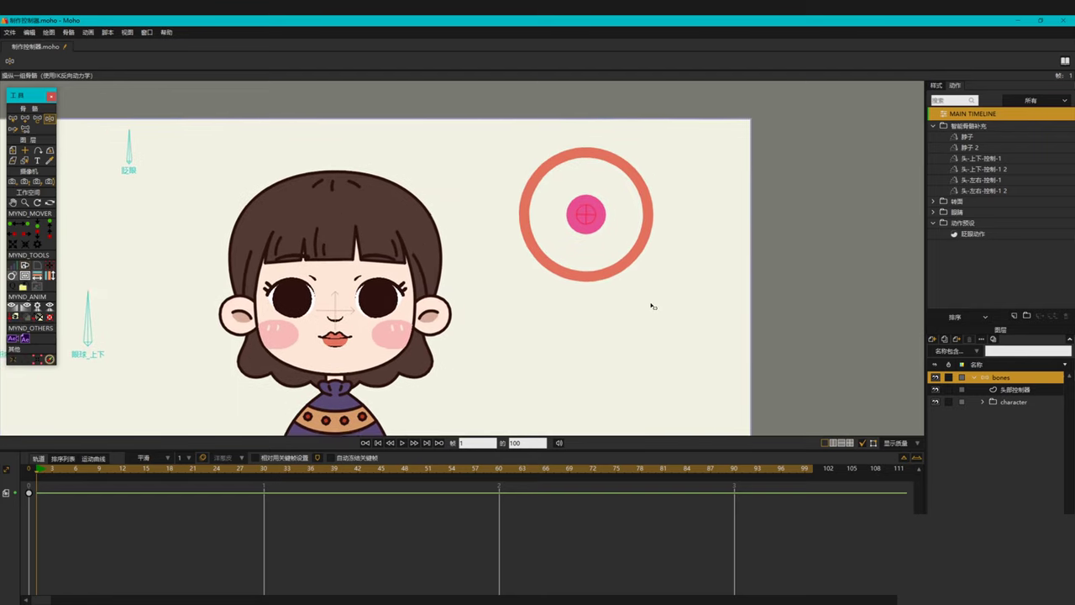
pyautogui.moveTo(607, 304); pyautogui.dragTo(657, 314)
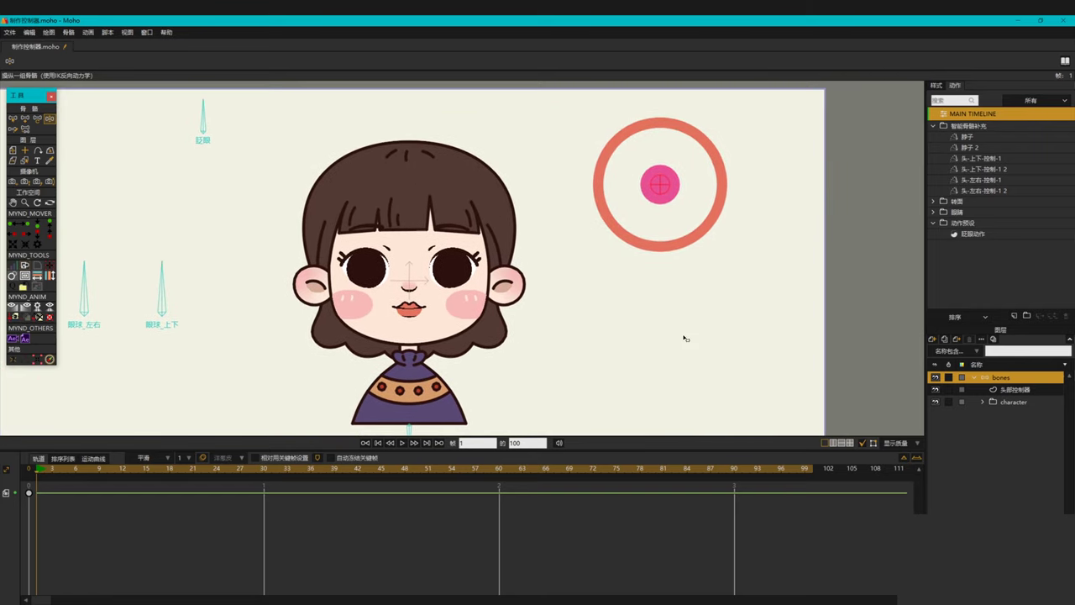
pyautogui.press('t')
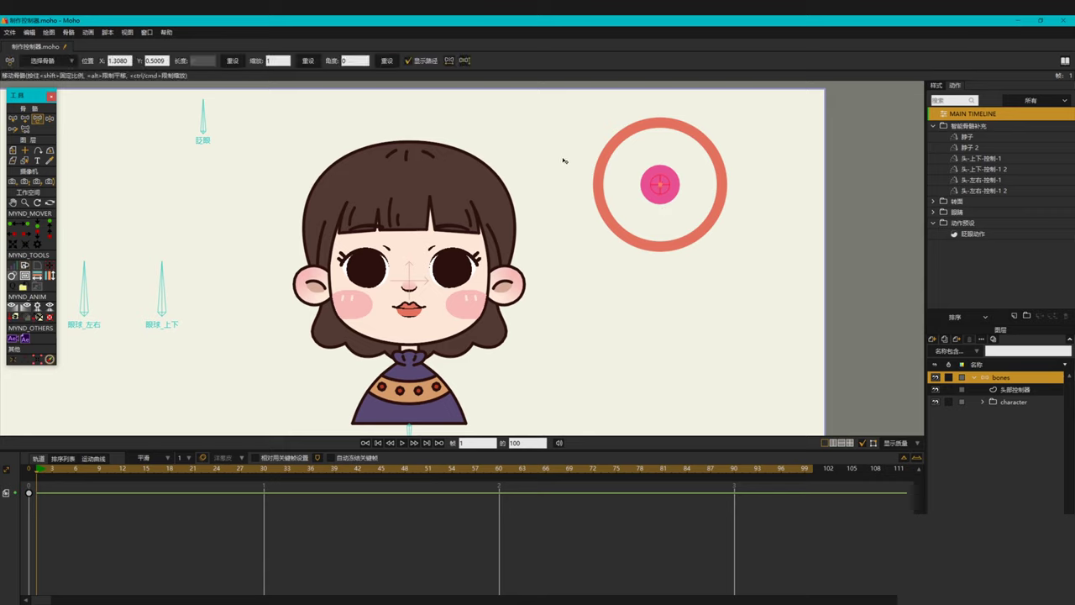
pyautogui.moveTo(665, 186); pyautogui.dragTo(638, 183)
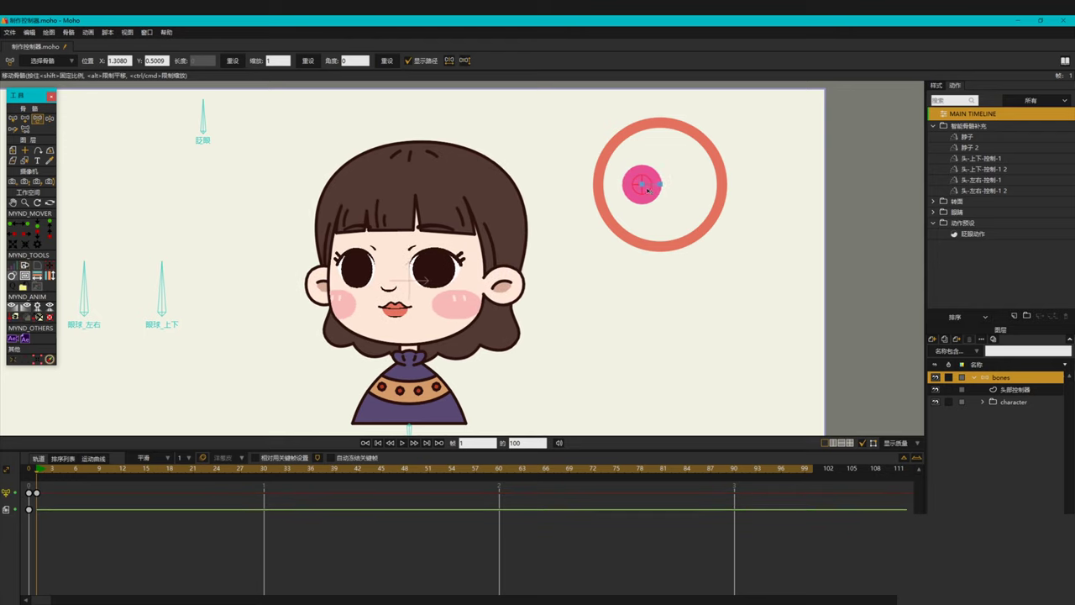
pyautogui.click(169, 468)
pyautogui.moveTo(634, 183); pyautogui.dragTo(686, 192)
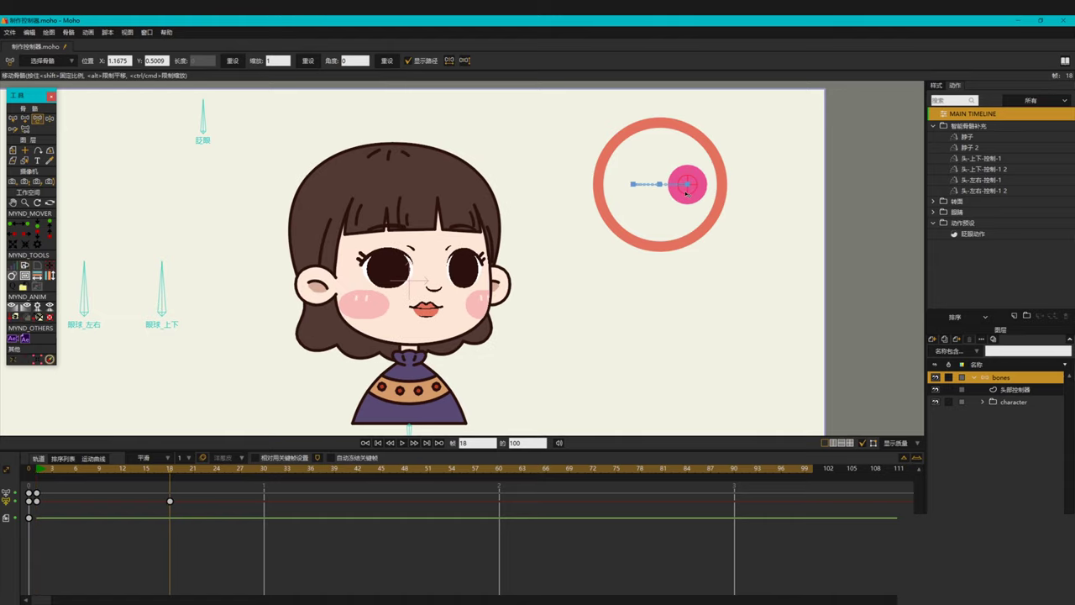
# - Scrub and play the animation from frame 1 to check the head turn between the two controller keyframes
pyautogui.moveTo(37, 473); pyautogui.dragTo(169, 481)
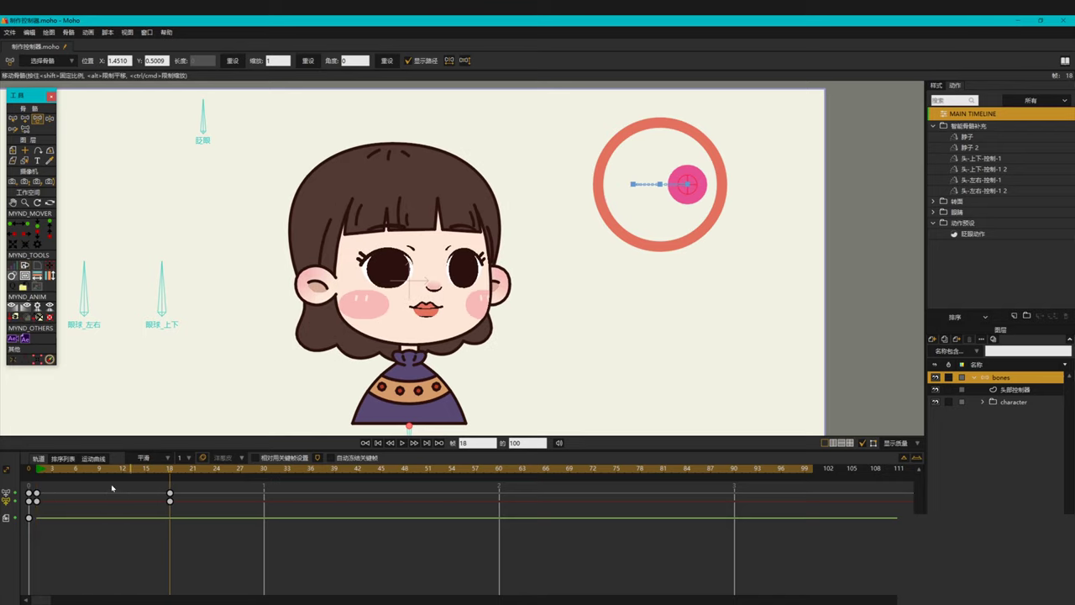
pyautogui.click(43, 473)
pyautogui.scroll(2, 668, 179)
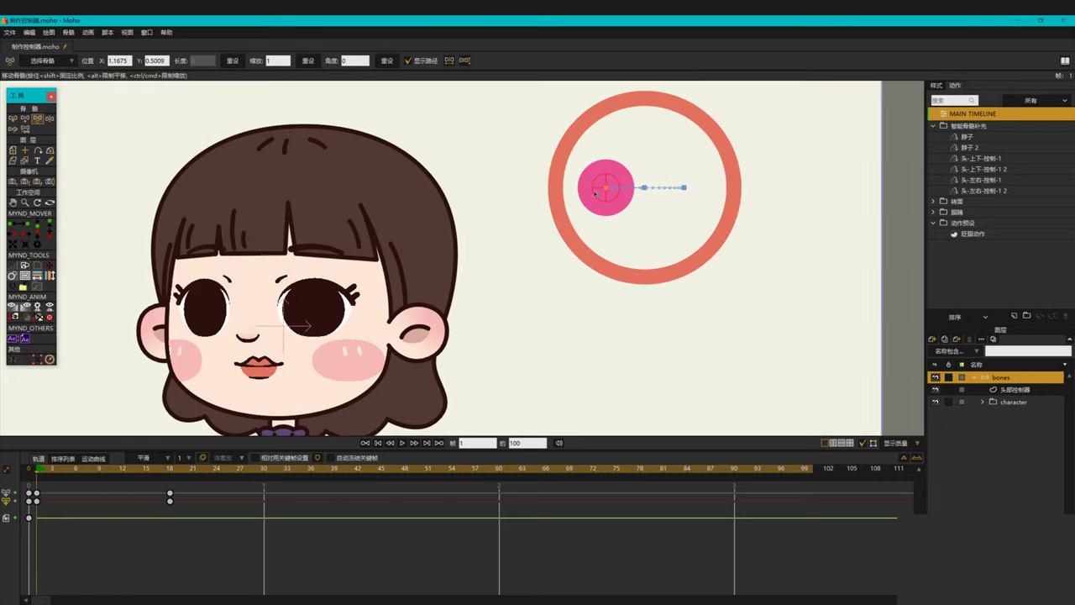
pyautogui.scroll(-1, 490, 305)
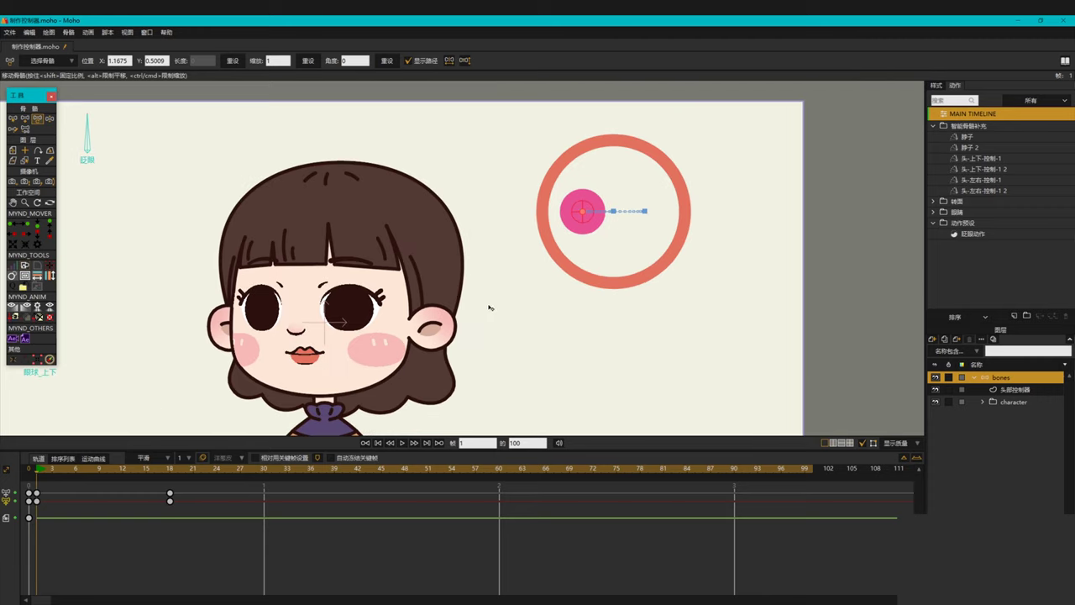
pyautogui.press('space')
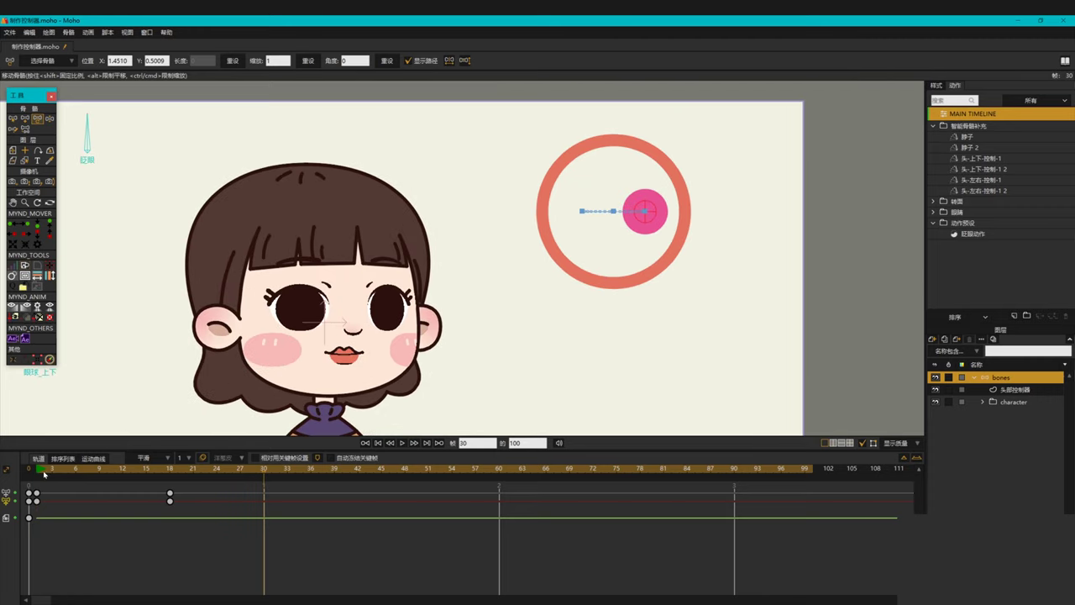
# - Change the controller keyframes at frames 1 and 18 to Bézier interpolation and show the motion graph
pyautogui.moveTo(239, 555); pyautogui.dragTo(34, 484)
pyautogui.rightClick(170, 494)
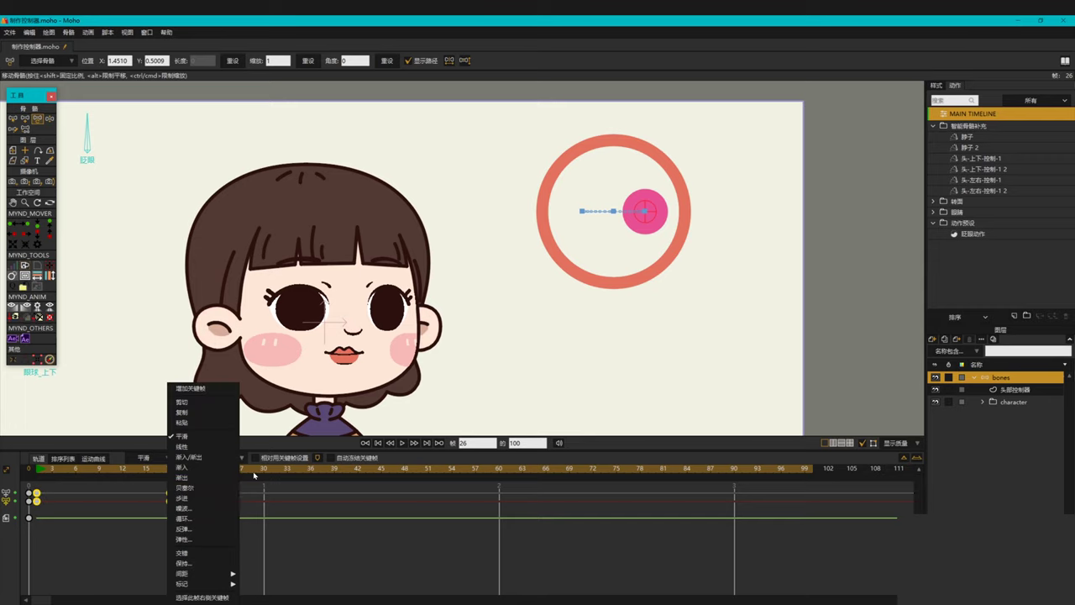
pyautogui.click(95, 459)
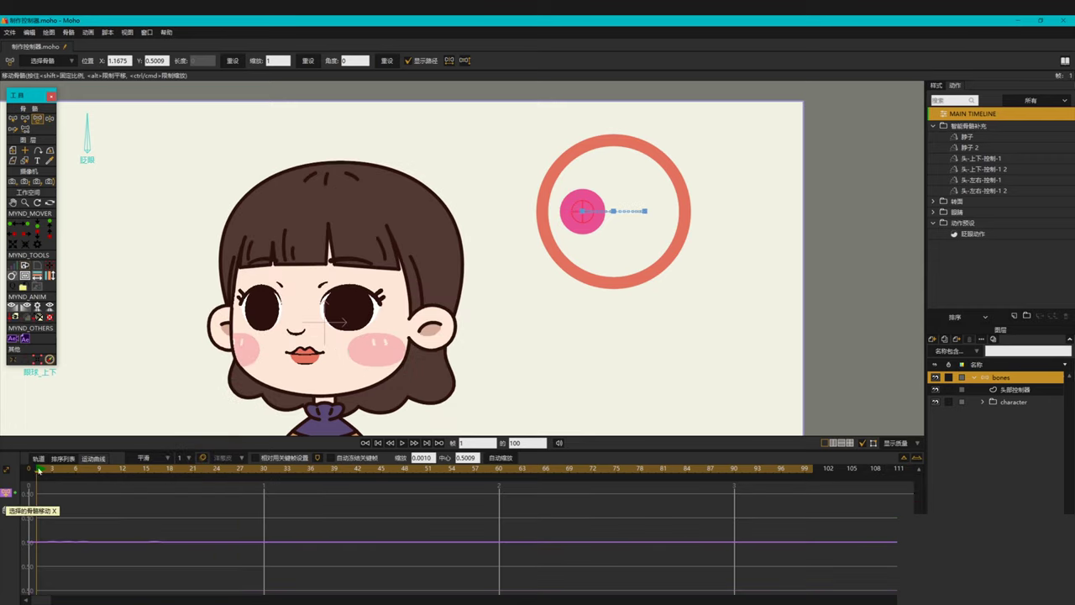
# - Scrub to frame 15 and show the selected bone's movement curves in the motion graph
pyautogui.moveTo(39, 470); pyautogui.dragTo(146, 475)
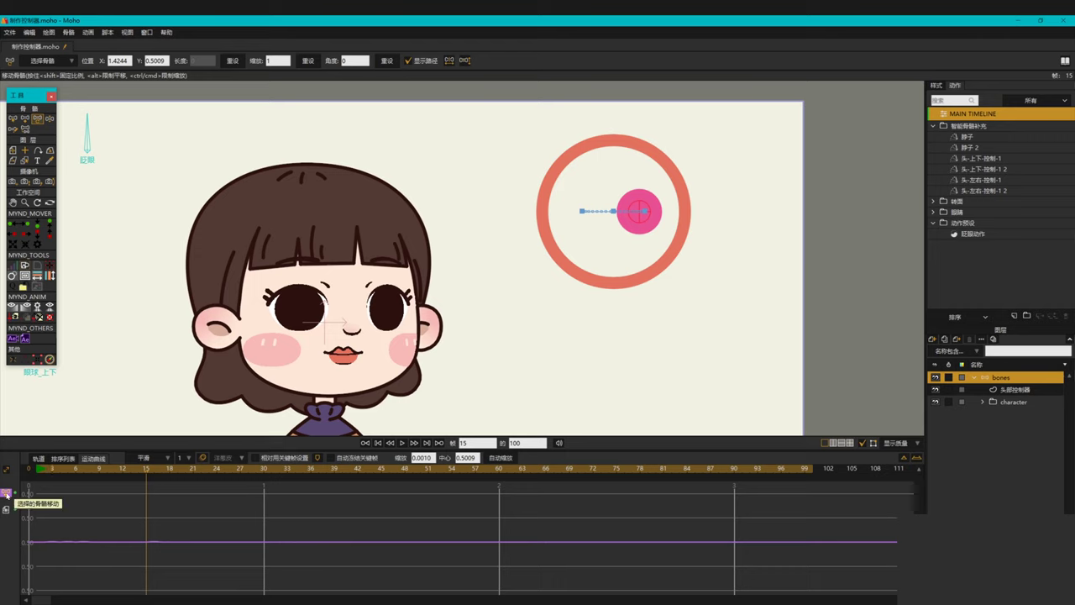
pyautogui.click(6, 492)
pyautogui.click(7, 495)
pyautogui.click(7, 495)
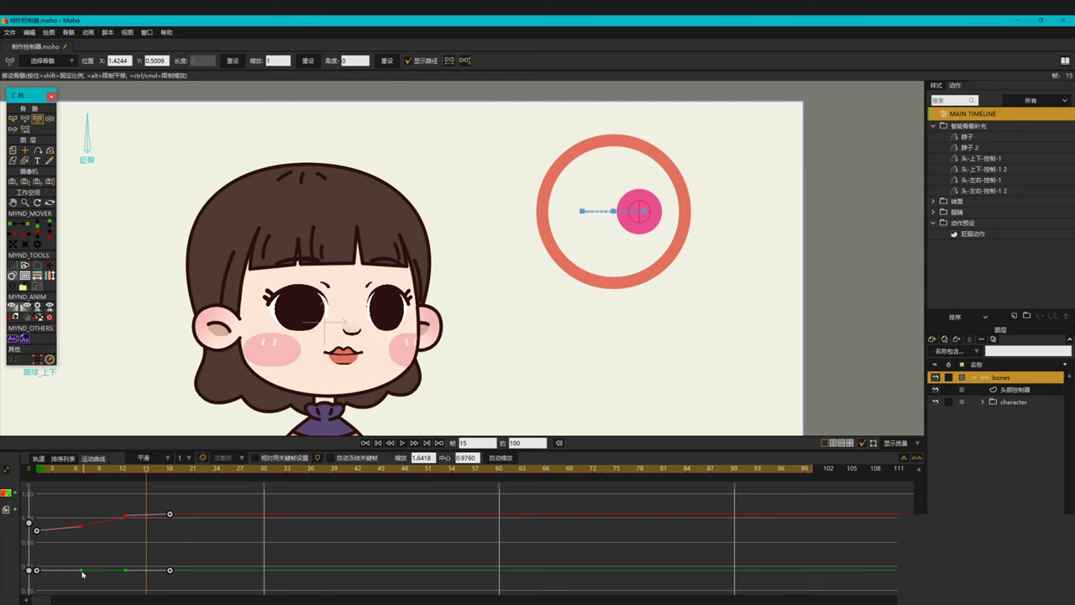
# - Pull the Bézier handles of the green Y curve downward at frames 1 and 18 so the controller point follows a downward arc
pyautogui.moveTo(82, 574); pyautogui.dragTo(85, 578)
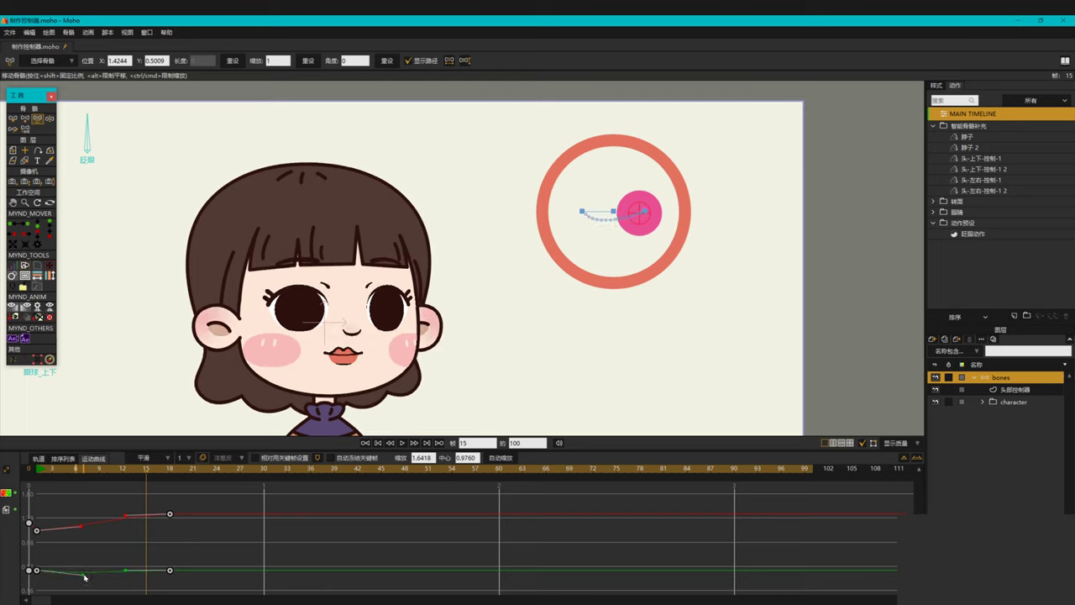
pyautogui.scroll(-4, 211, 569)
pyautogui.scroll(7, 211, 568)
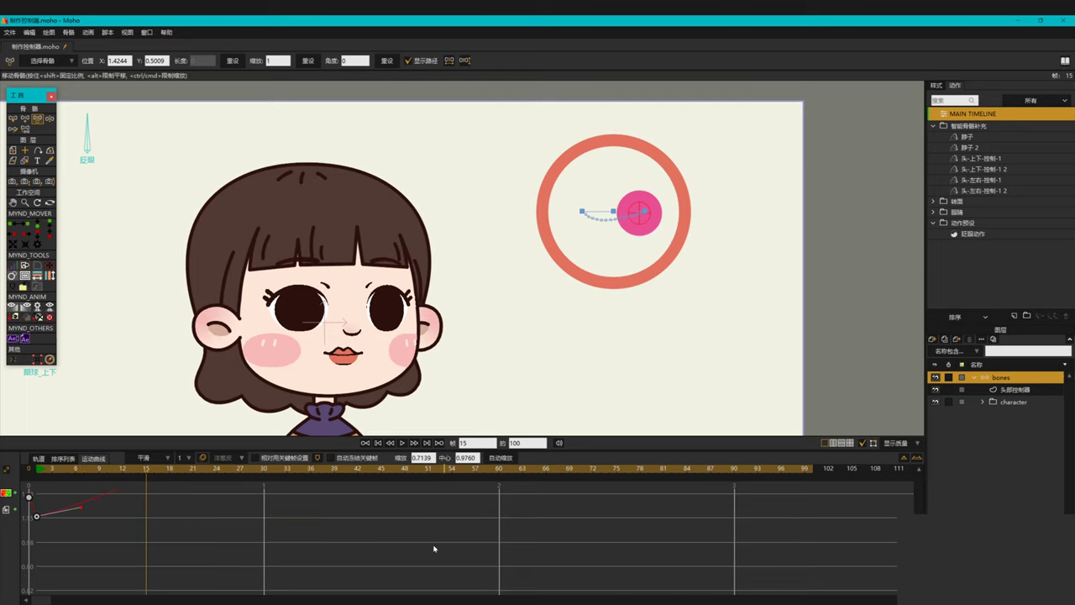
pyautogui.moveTo(433, 548); pyautogui.dragTo(337, 460)
pyautogui.scroll(-1, 131, 510)
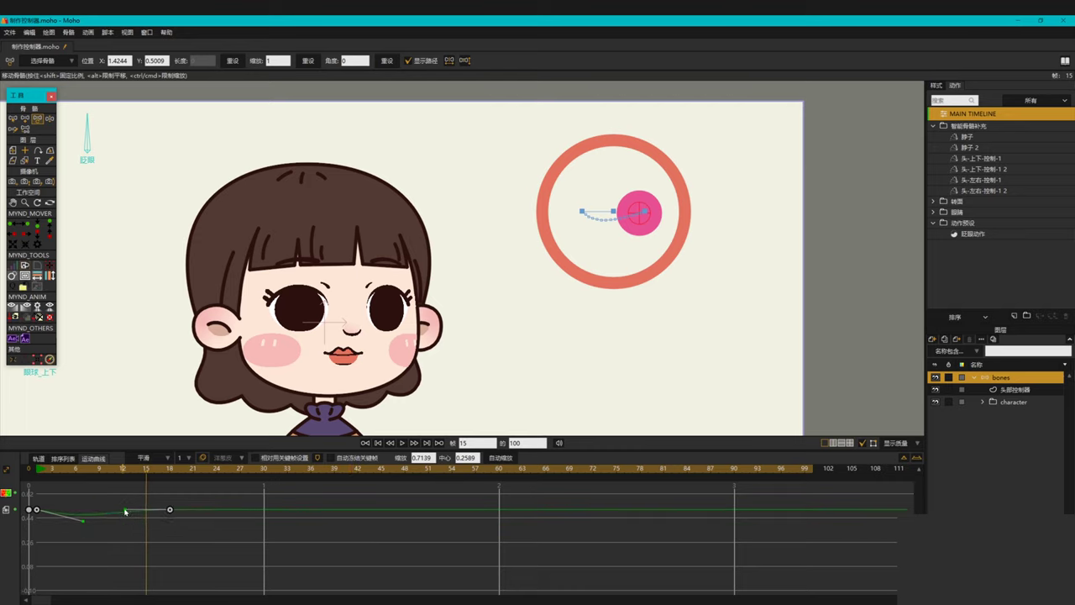
pyautogui.moveTo(125, 512); pyautogui.dragTo(119, 522)
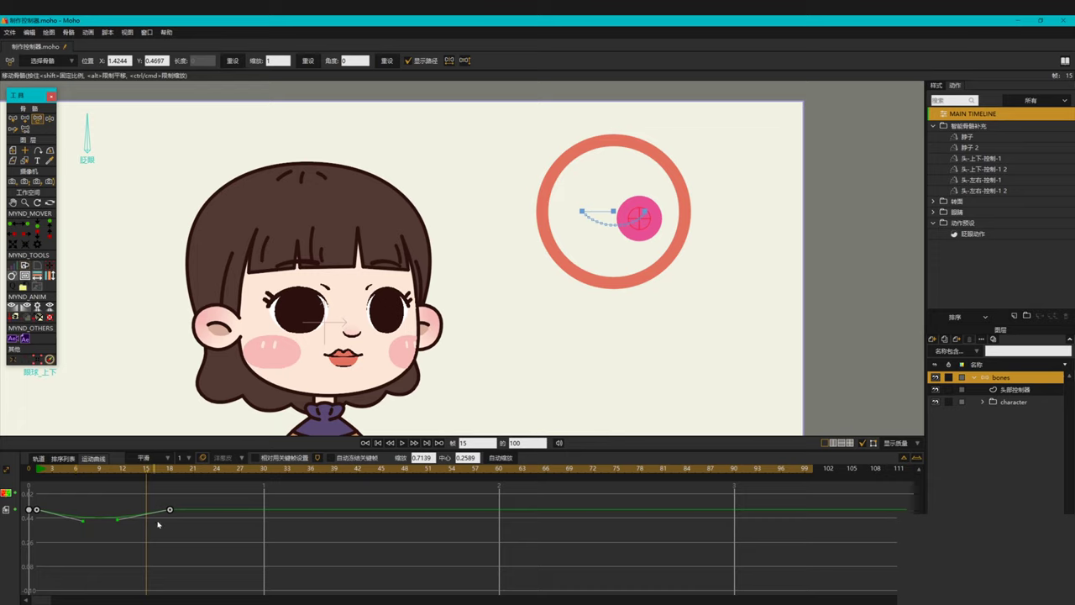
# - Play the animation from frame 1 to check the arced head turn
pyautogui.click(37, 470)
pyautogui.press('space')
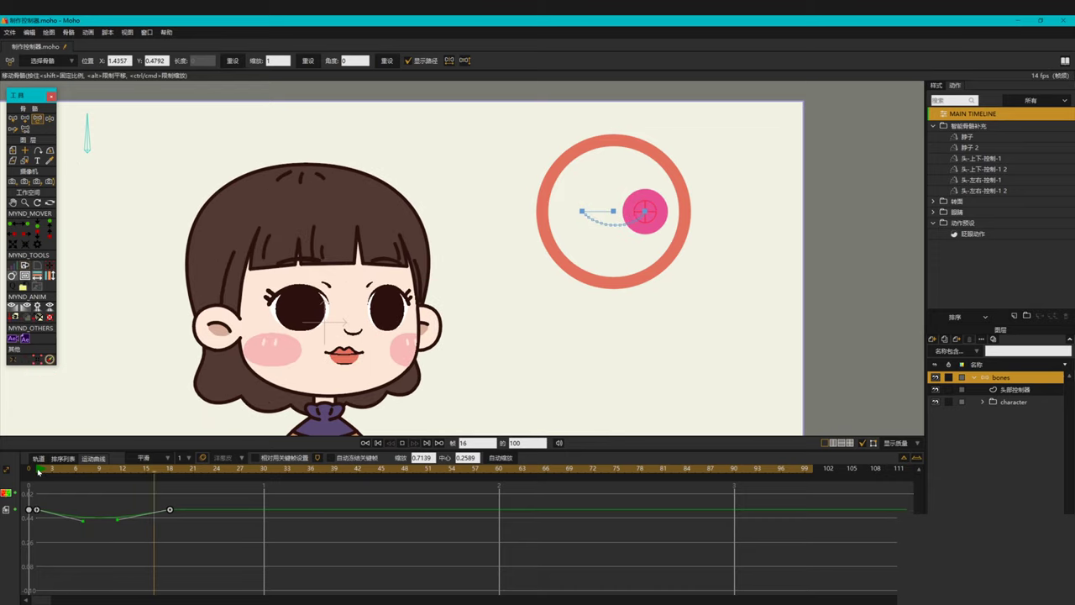
pyautogui.click(37, 471)
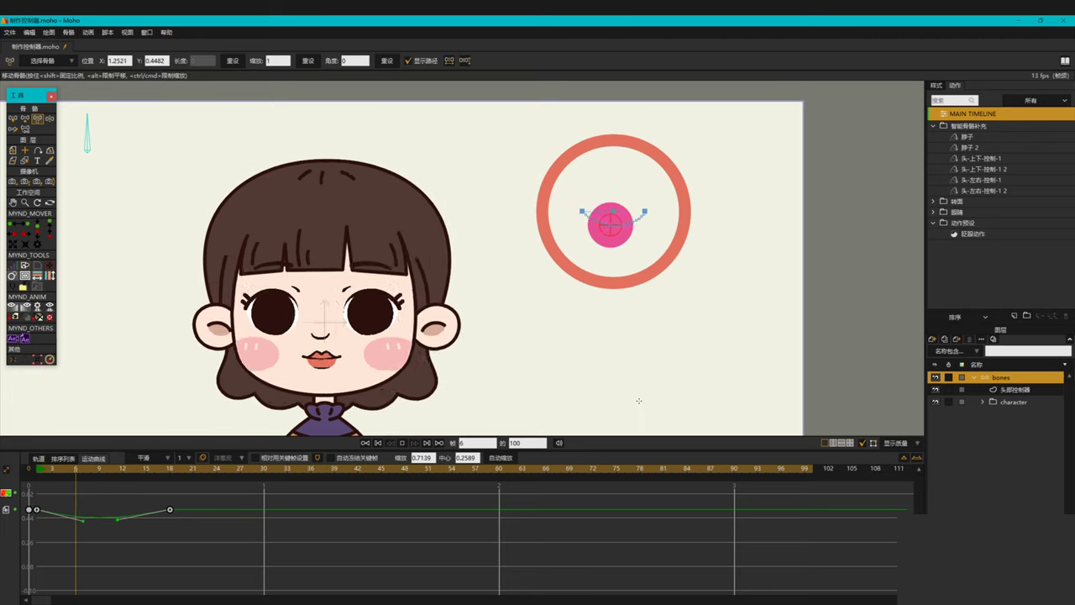
pyautogui.press('space')
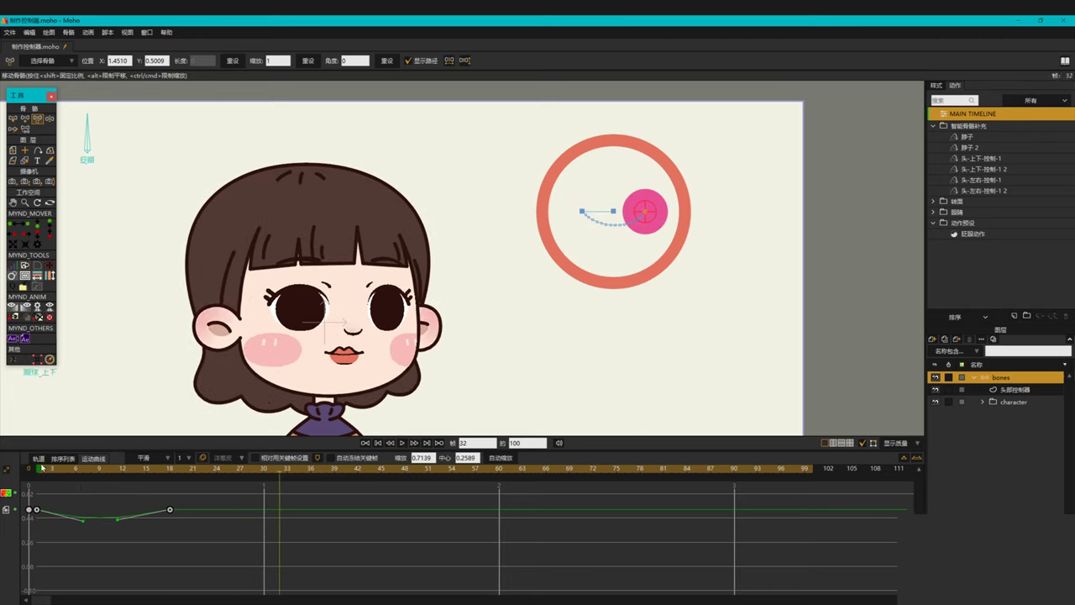
# - Switch the timeline back to the keyframe channel view and replay the head turn from frame 1
pyautogui.click(40, 459)
pyautogui.click(39, 470)
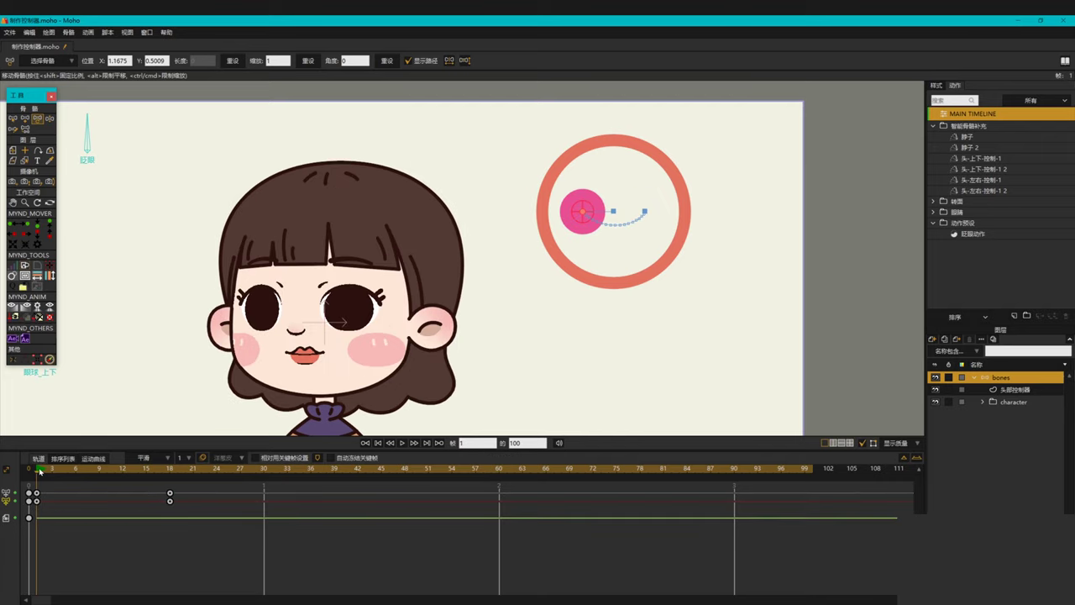
pyautogui.press('space')
pyautogui.press('space')
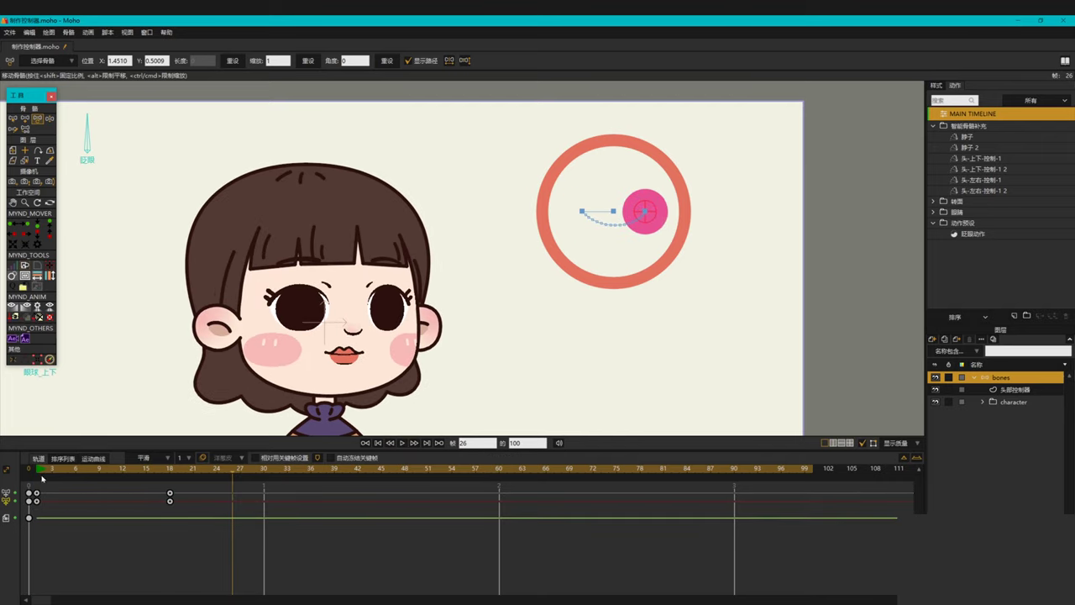
# - Insert the blink action (眨眼动作) as a reference at frame 5 of the main timeline
pyautogui.click(38, 471)
pyautogui.scroll(-2, 281, 328)
pyautogui.moveTo(318, 388); pyautogui.dragTo(414, 353)
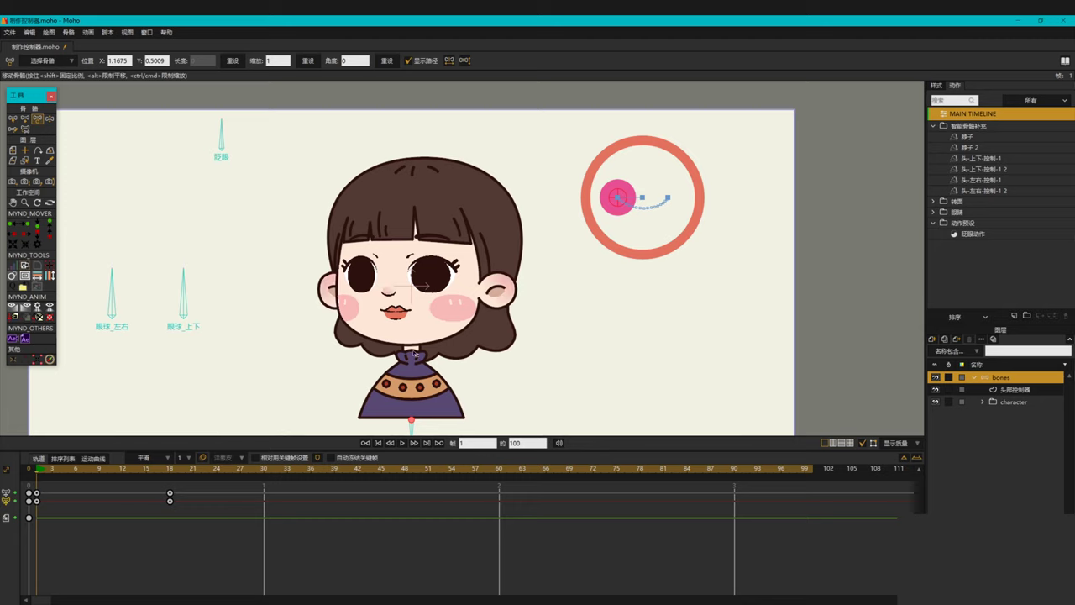
pyautogui.moveTo(49, 468); pyautogui.dragTo(67, 469)
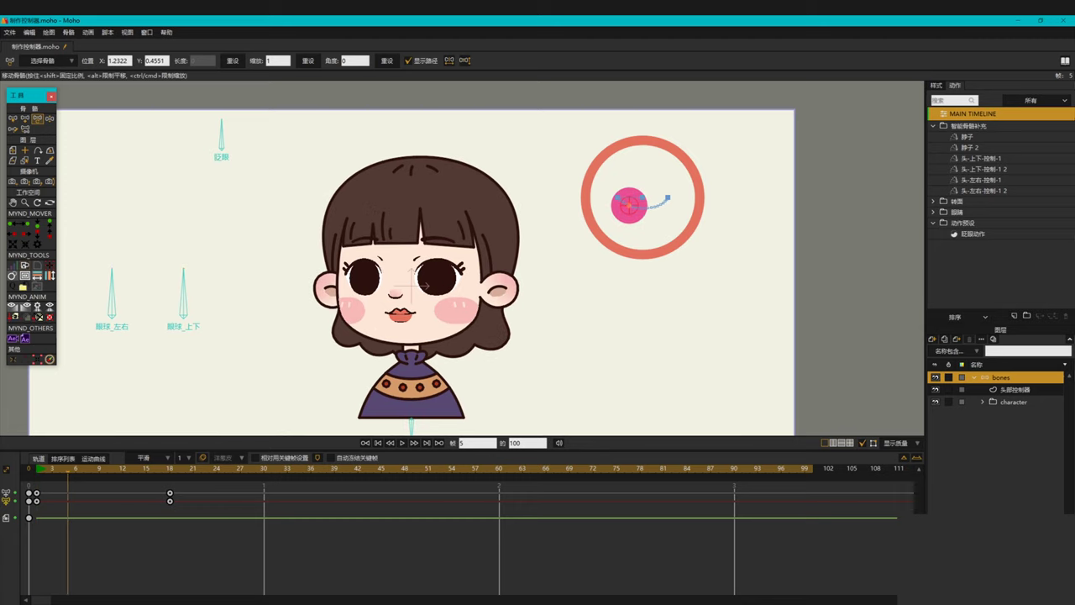
pyautogui.rightClick(971, 233)
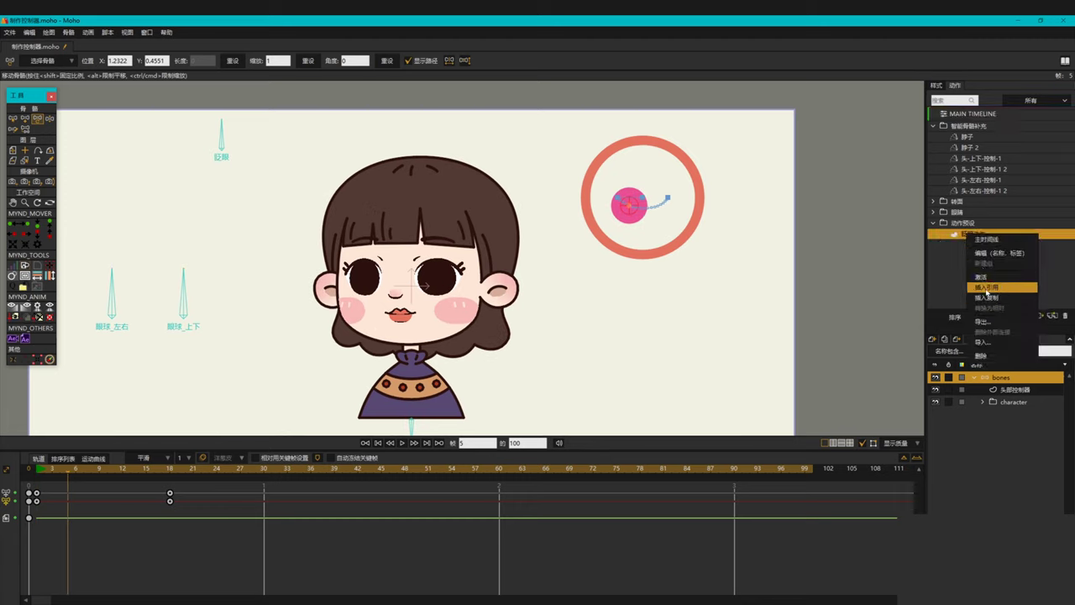
pyautogui.click(988, 293)
# - Play the animation from frame 1 to check the head turn combined with the blink, and return to frame 1
pyautogui.press('space')
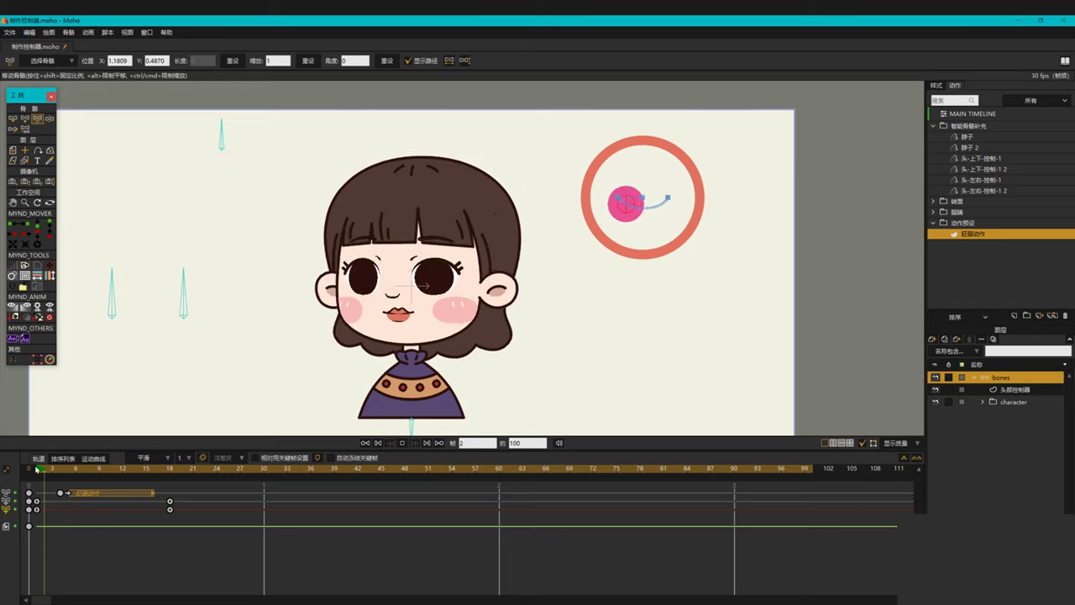
pyautogui.click(37, 469)
pyautogui.press('space')
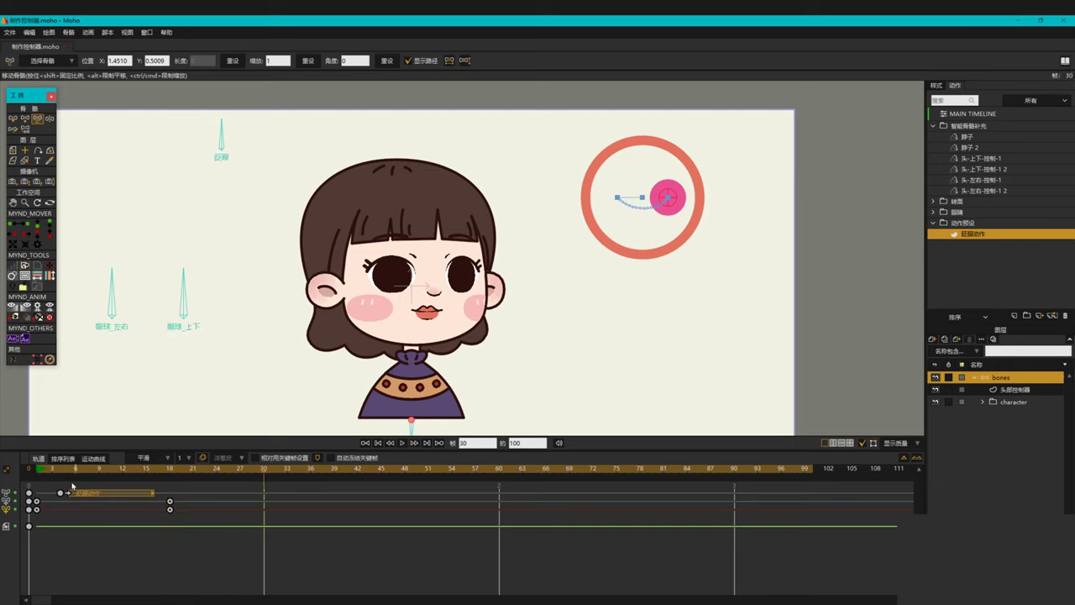
pyautogui.click(40, 473)
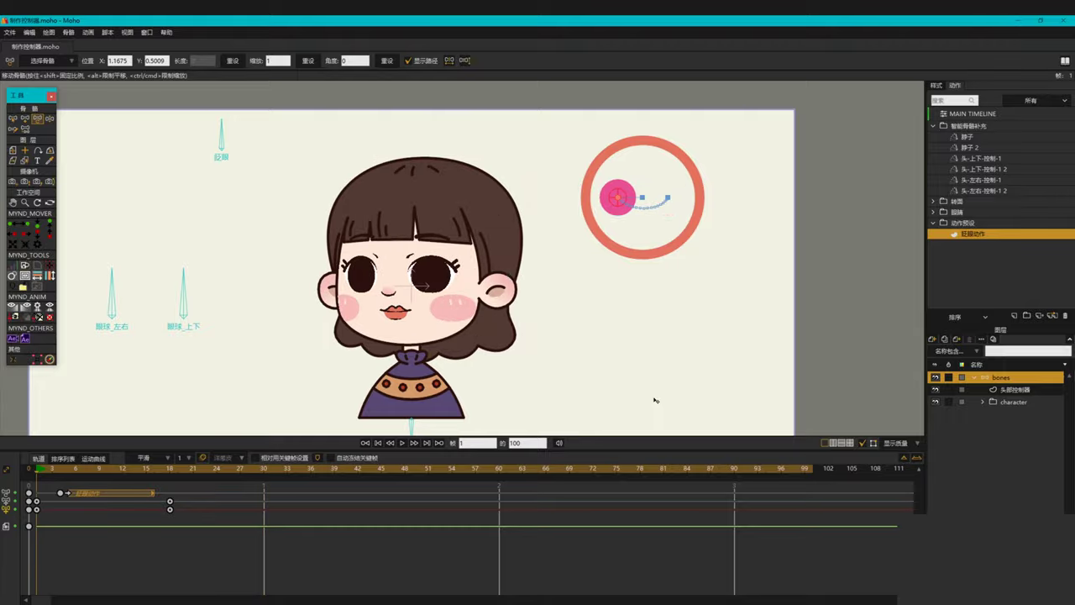